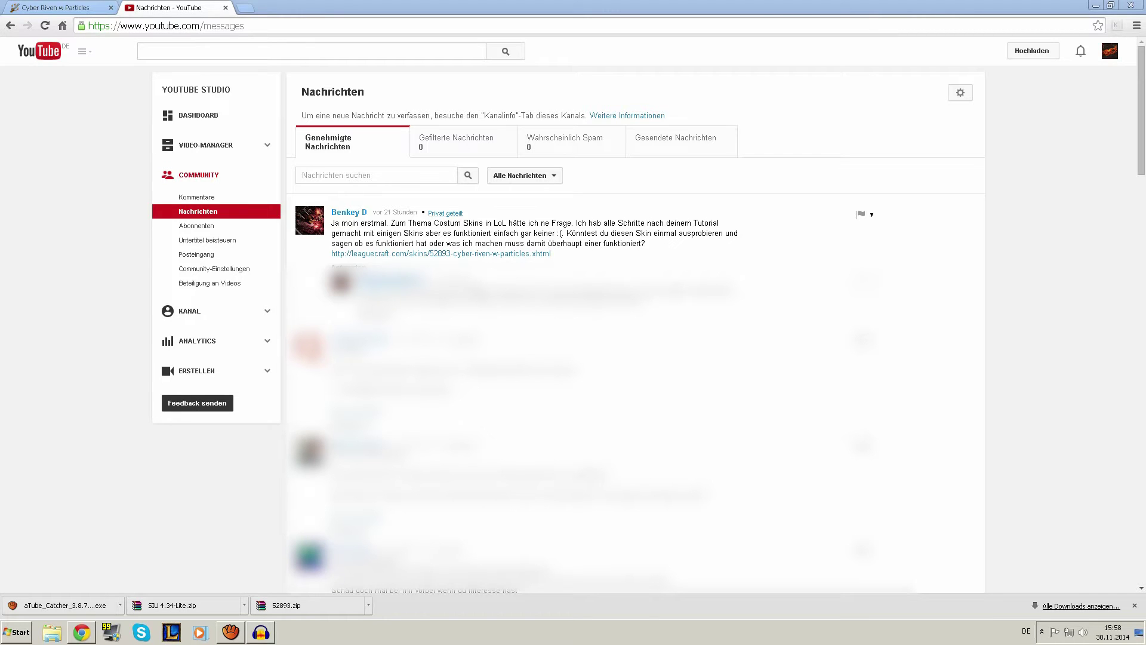
- Open the Cyber Riven w/ Particles link from the YouTube message and look over the skin's preview page
mouse_move(350, 221)
left_click(464, 253)
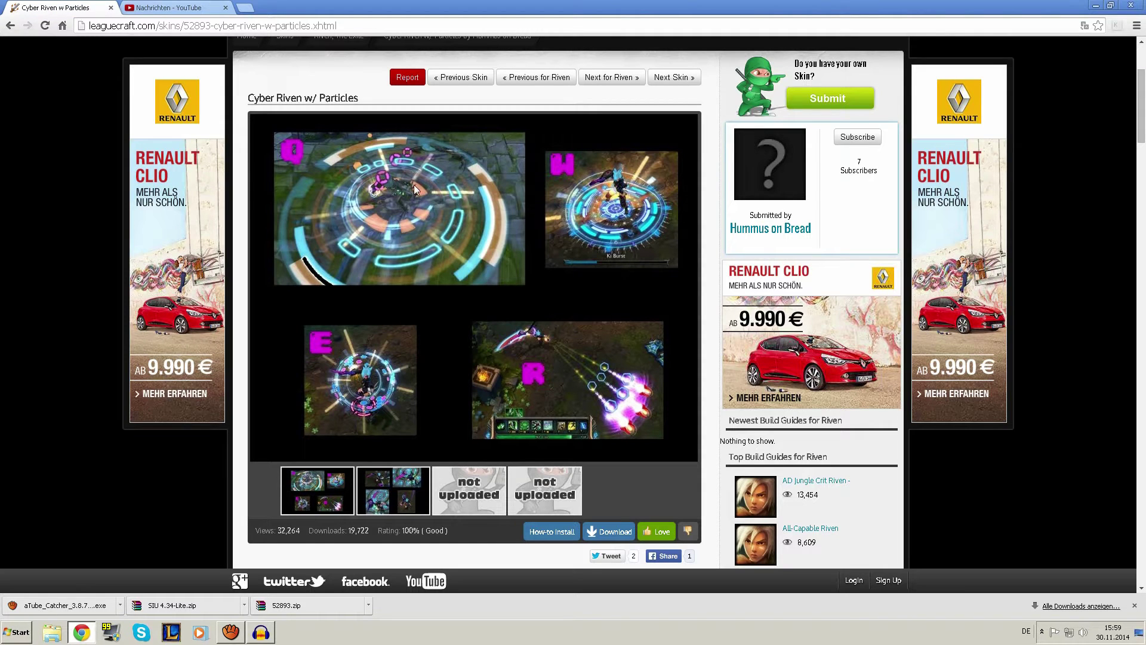
scroll(415, 188, "down", 3)
scroll(418, 221, "up", 5)
scroll(416, 222, "down", 1)
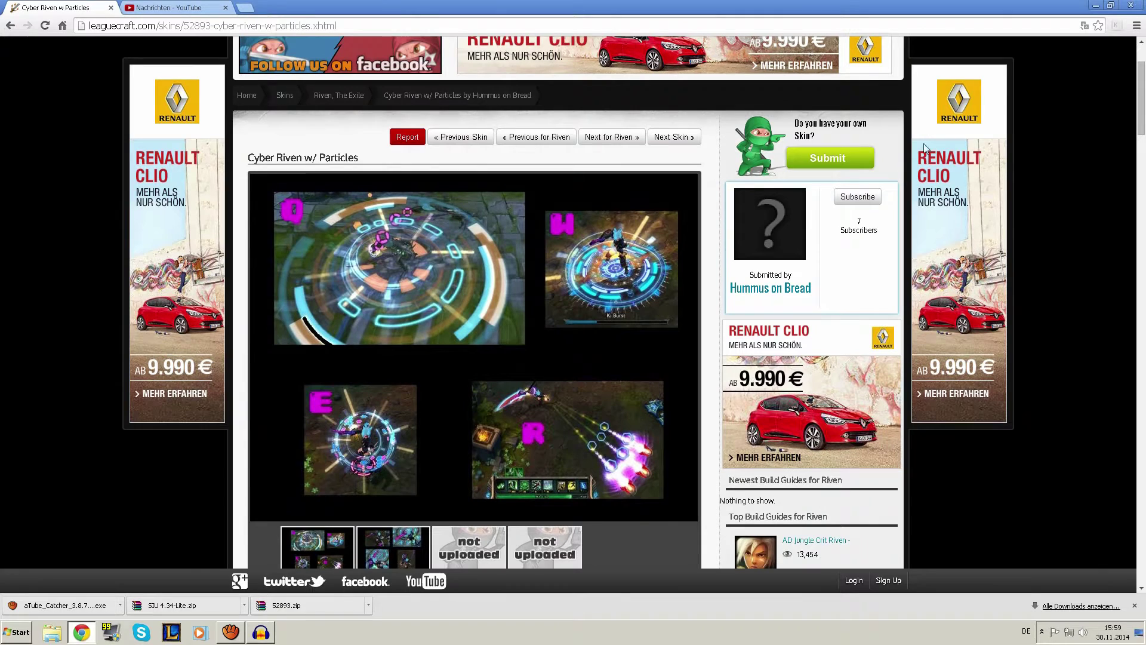
- Show the desktop, open the downloaded 52893 archive to inspect its contents, and close it
left_click(1095, 6)
left_click(396, 19)
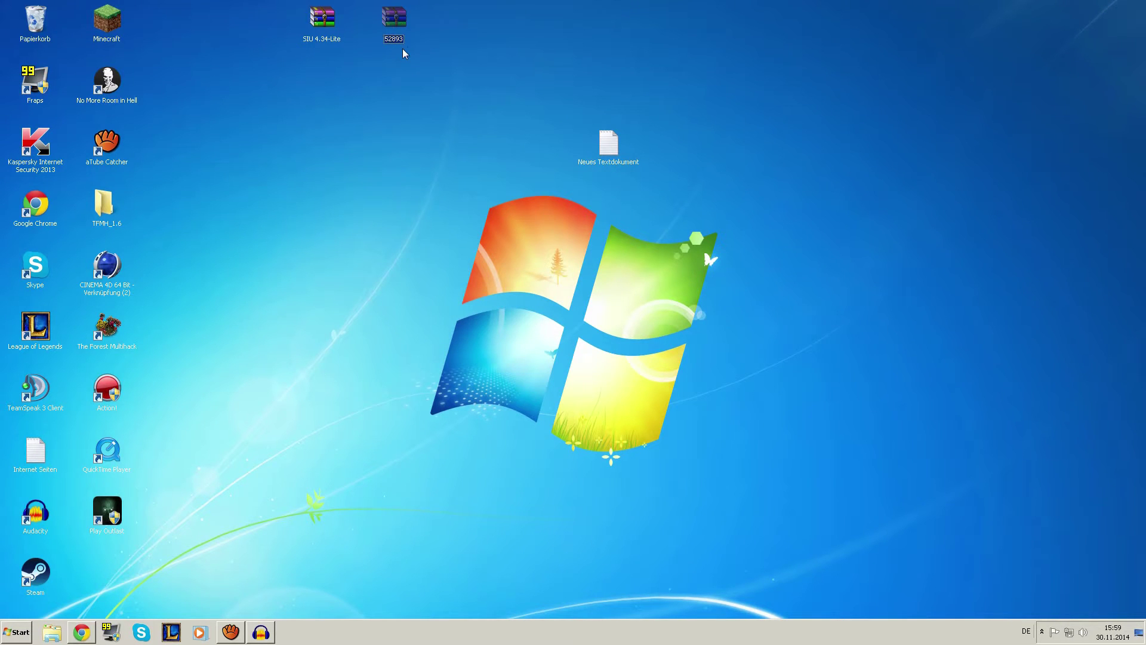
double_click(388, 24)
left_click(394, 24)
double_click(391, 24)
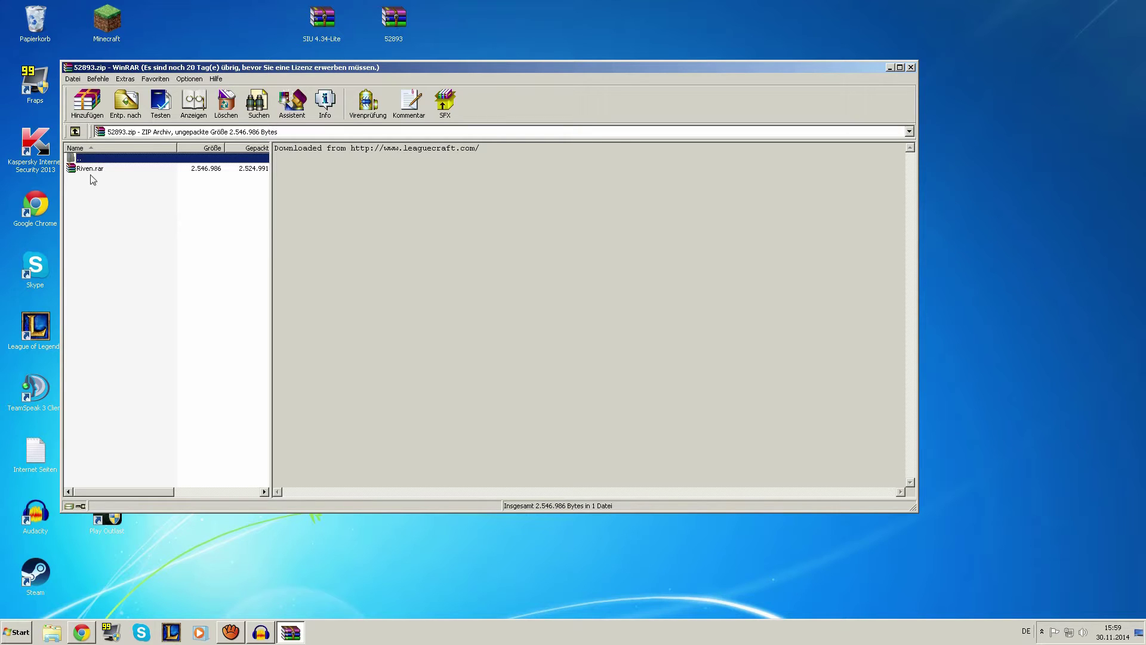
left_click(910, 67)
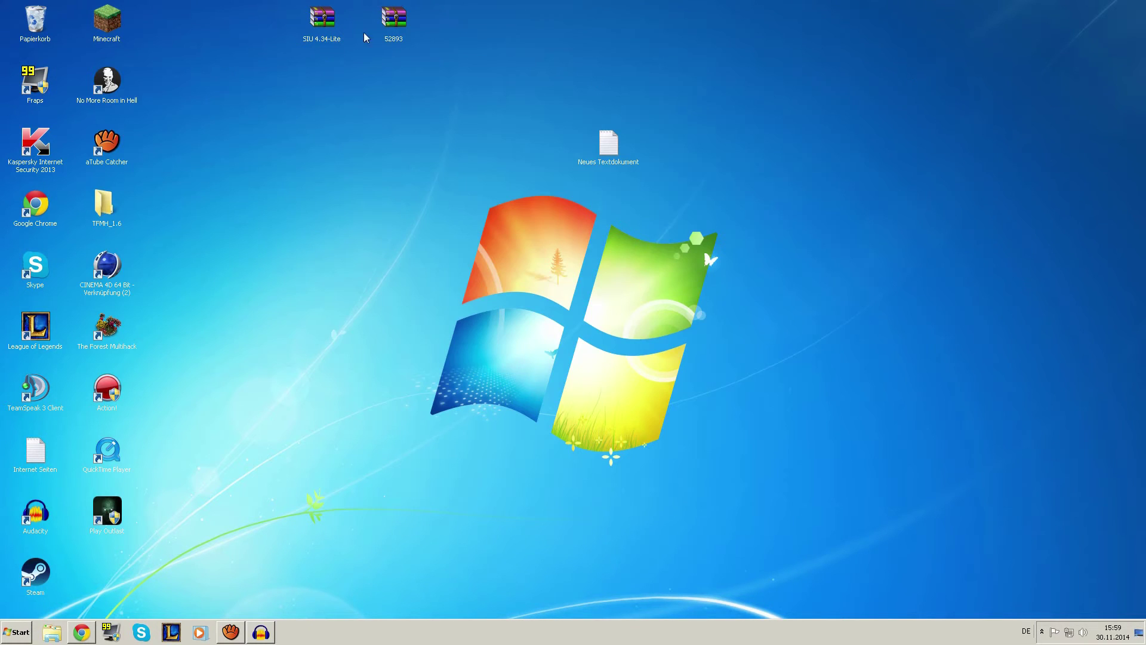
- Extract the 52893 archive directly onto the desktop and place the extracted Riven archive beside it
right_click(393, 24)
left_click(415, 50)
left_click_drag(438, 29, 439, 31)
- Inspect the Riven folder inside the Riven.rar archive and close the archive
double_click(467, 22)
left_click(107, 179)
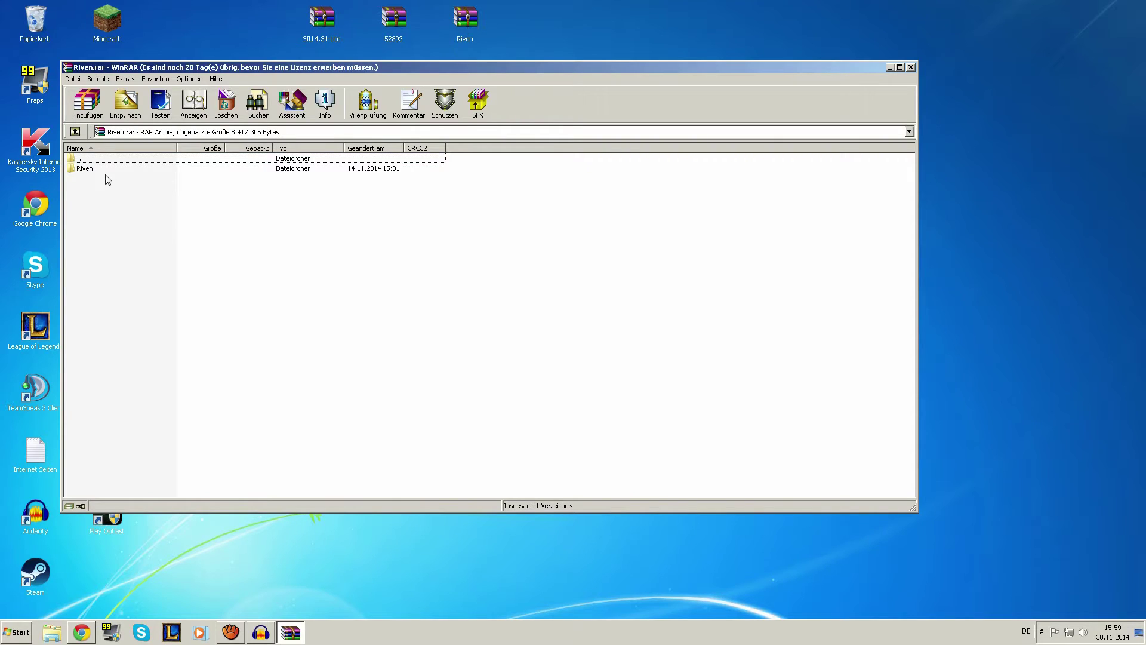
double_click(88, 171)
left_click(144, 216)
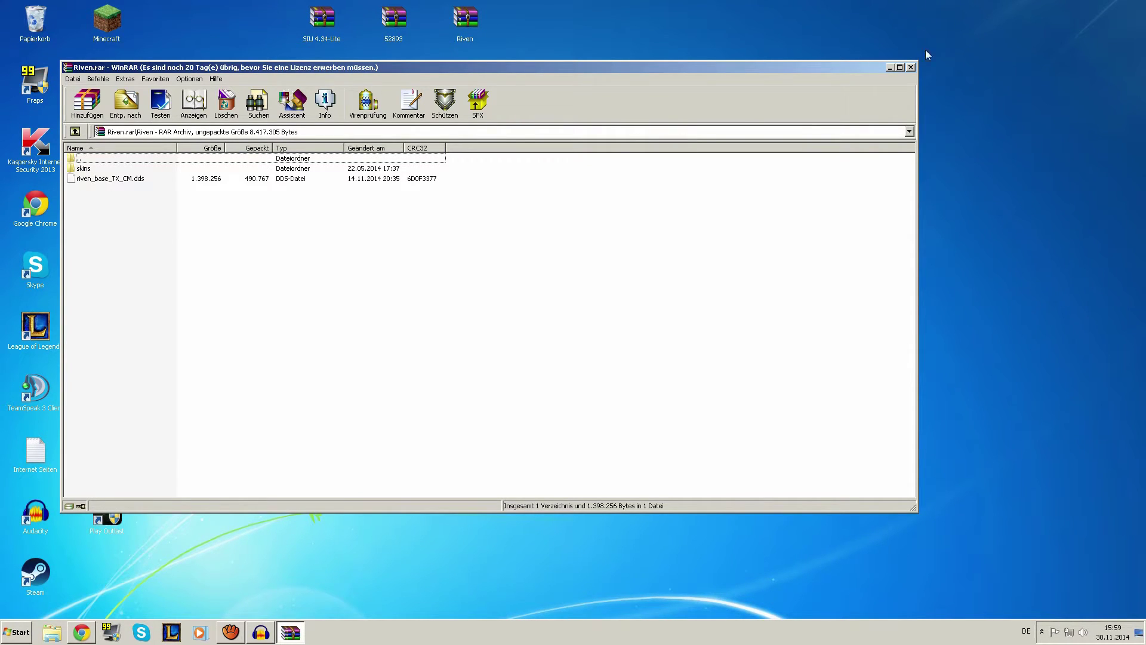
left_click(909, 69)
- Extract the Riven archive onto the desktop and open the extracted Riven folder
right_click(468, 25)
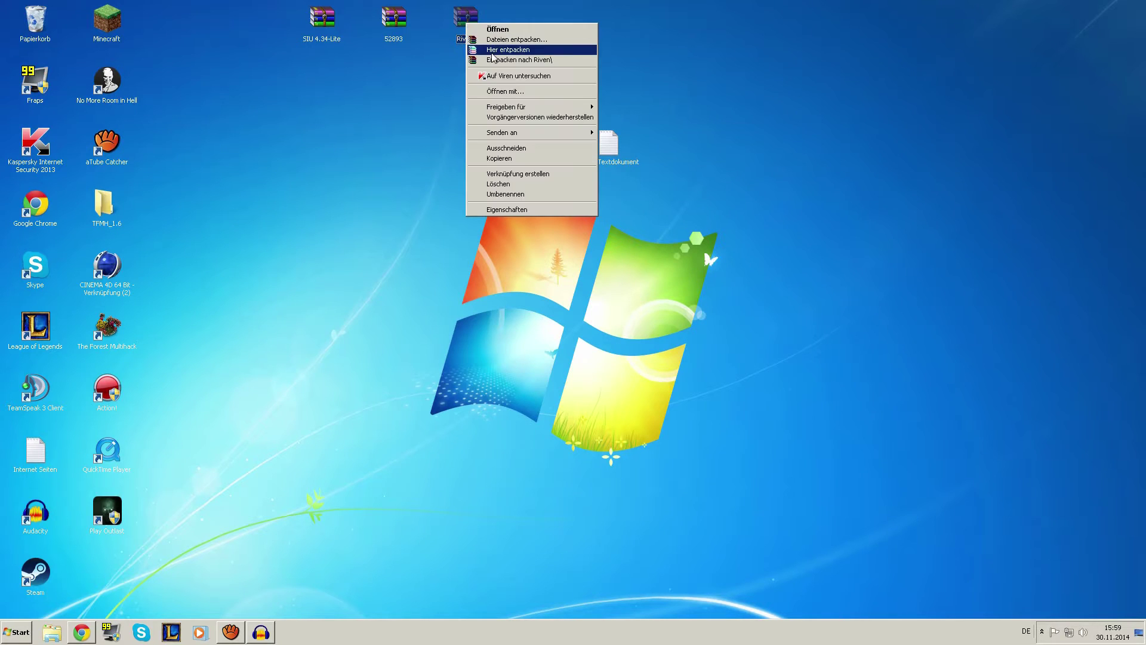
left_click(513, 76)
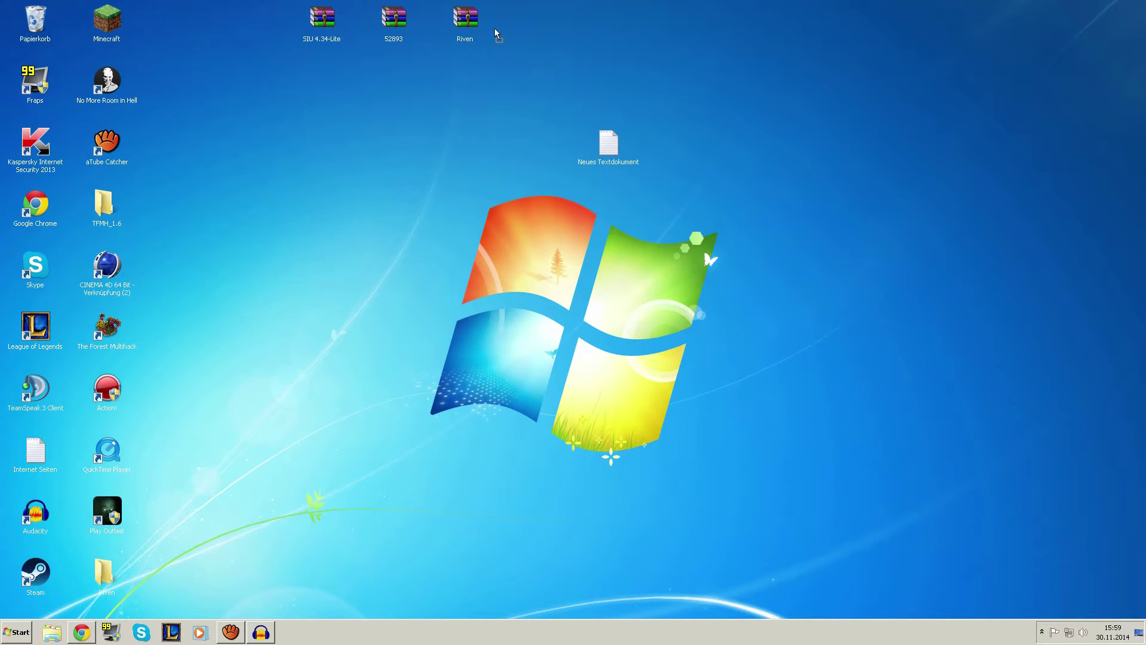
double_click(534, 23)
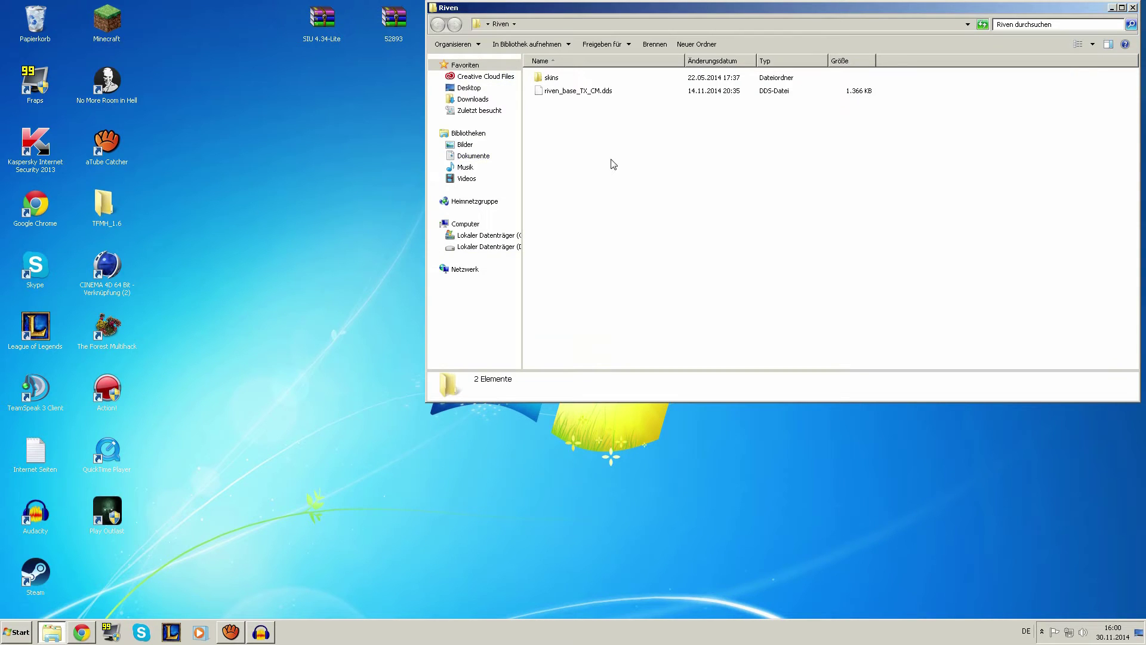
- Browse through skins and base to the Particles folder, look over its files, and return to base
double_click(571, 79)
double_click(572, 79)
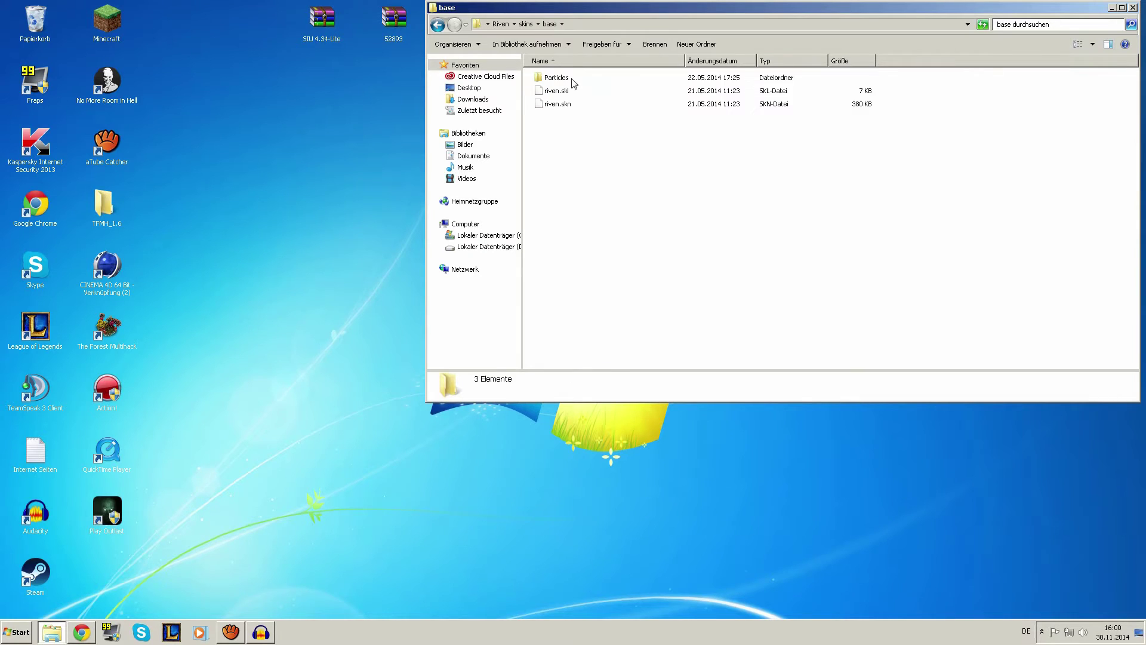
double_click(556, 78)
scroll(629, 172, "down", 7)
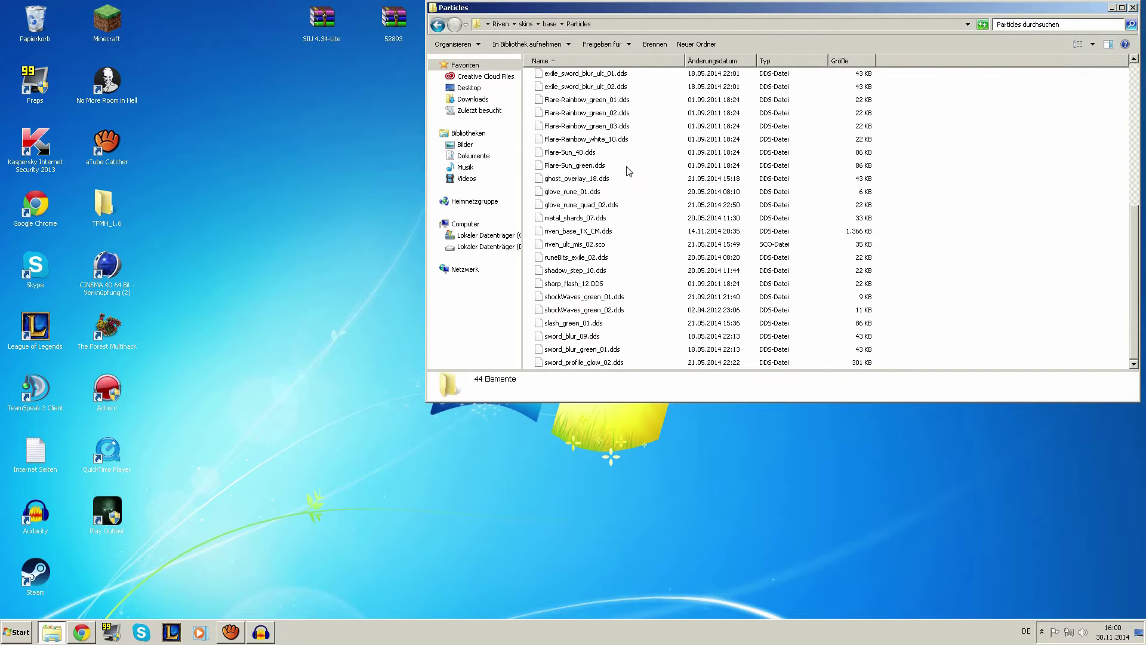
scroll(629, 171, "up", 7)
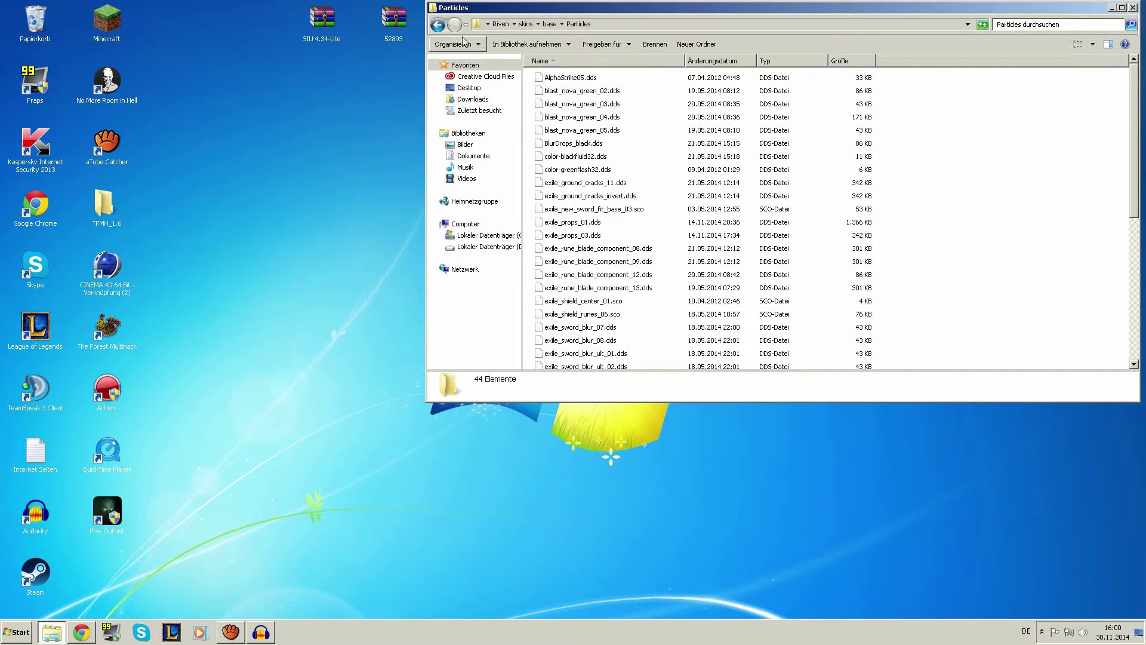
left_click(440, 29)
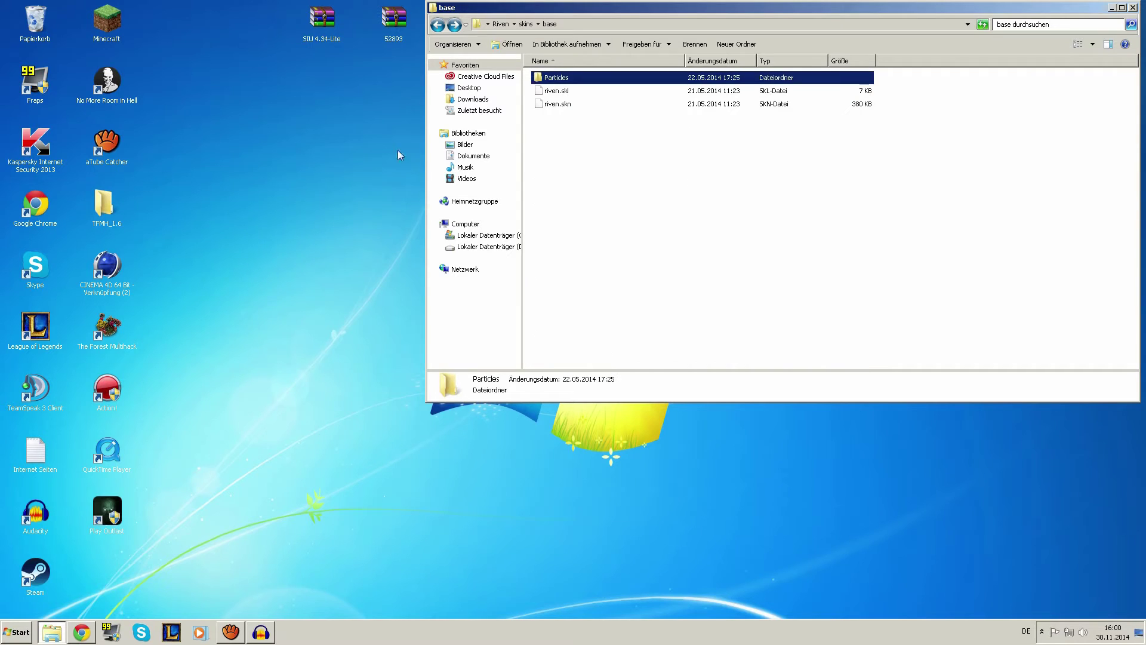
- Switch to Chrome to recheck the YouTube message about the skin, then return to the base folder window
left_click(81, 634)
left_click(172, 6)
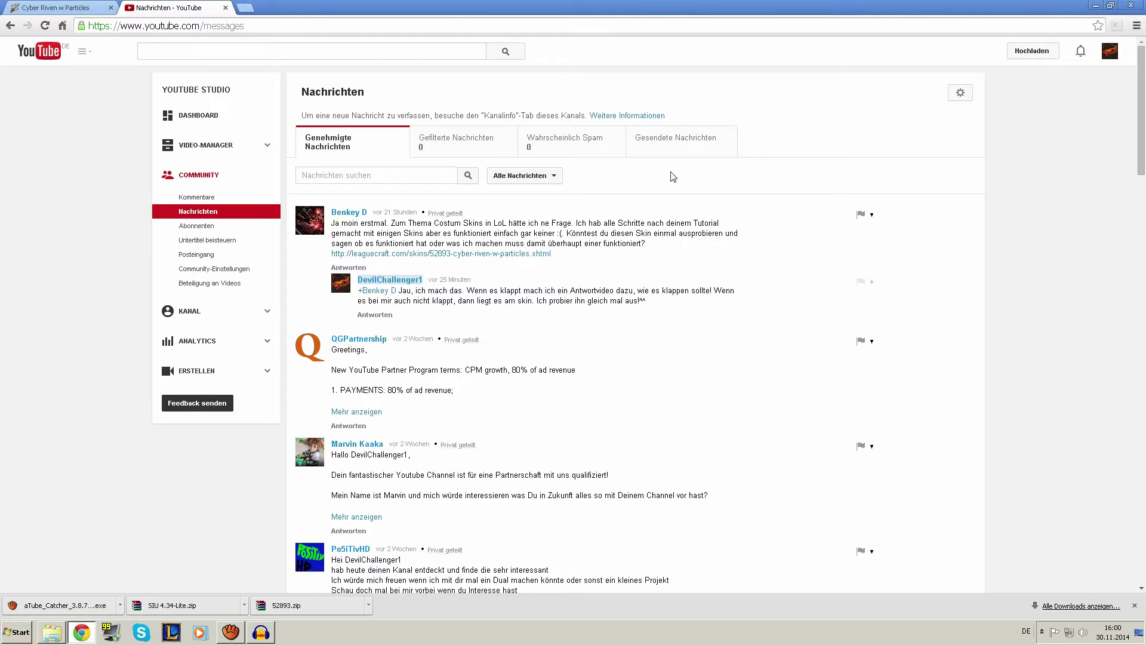
left_click(1095, 6)
left_click(705, 189)
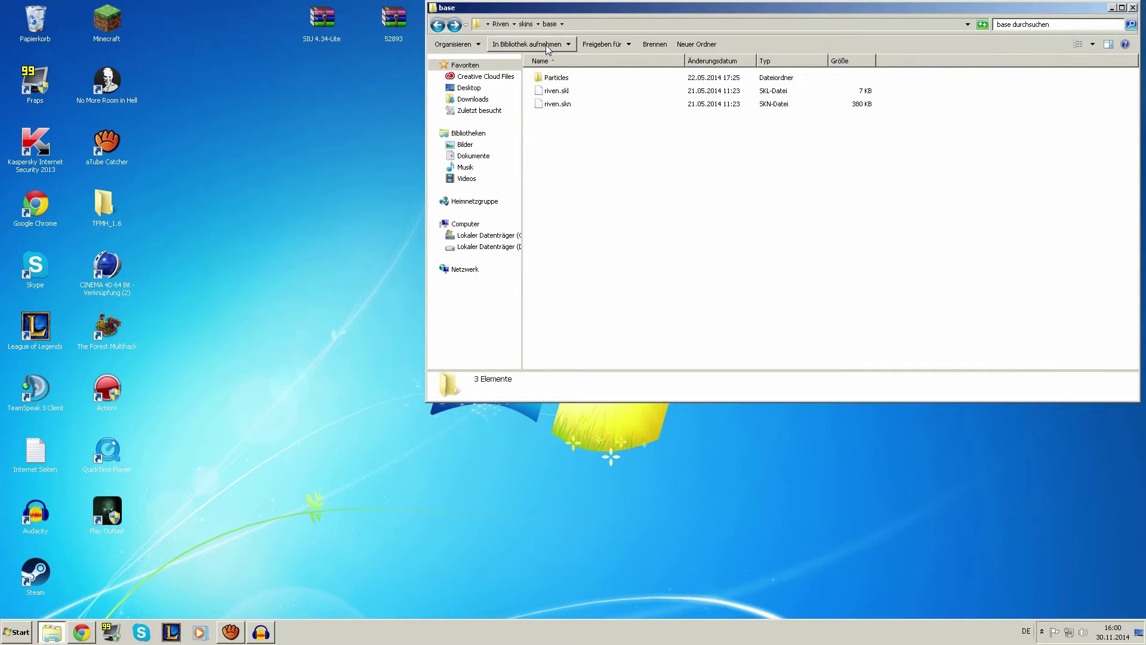
- Go back up to the Riven folder and close its window
left_click(500, 24)
left_click_drag(611, 189, 583, 141)
left_click(1131, 8)
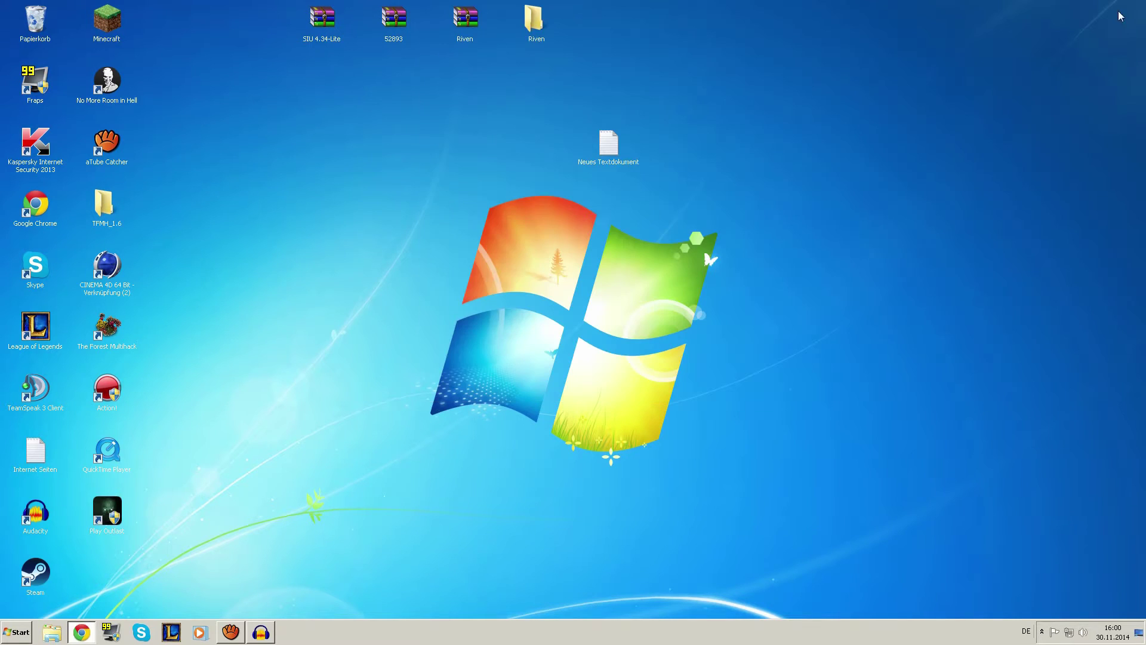
- Extract the SIU 4.34-Lite archive into its own folder on the desktop and open that folder
right_click(321, 20)
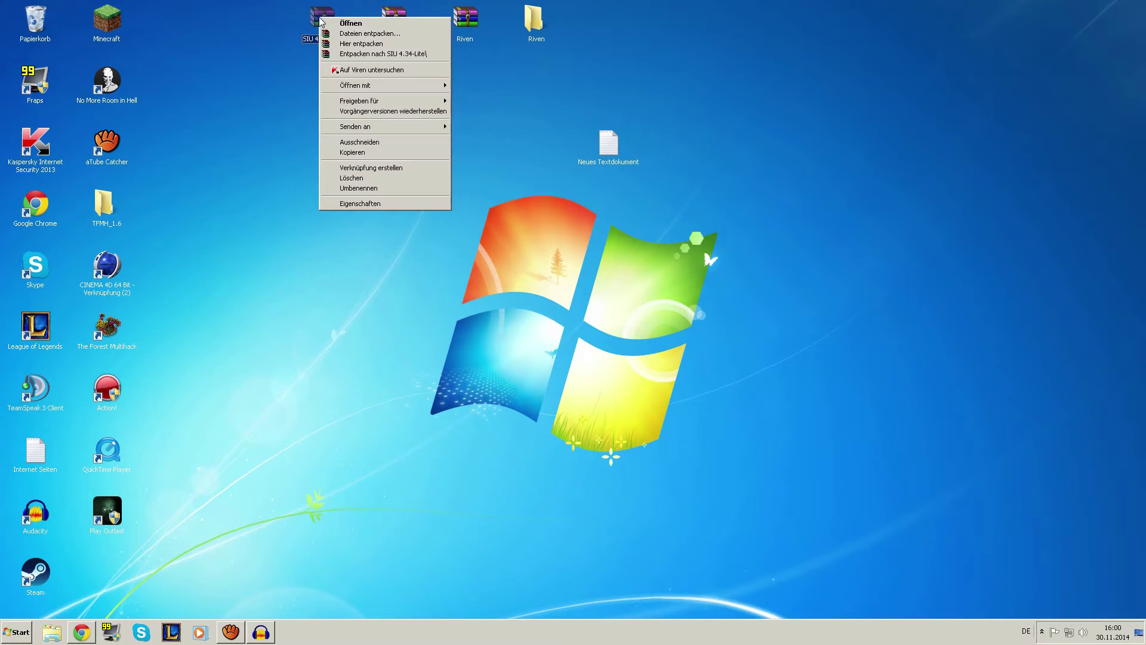
left_click(363, 55)
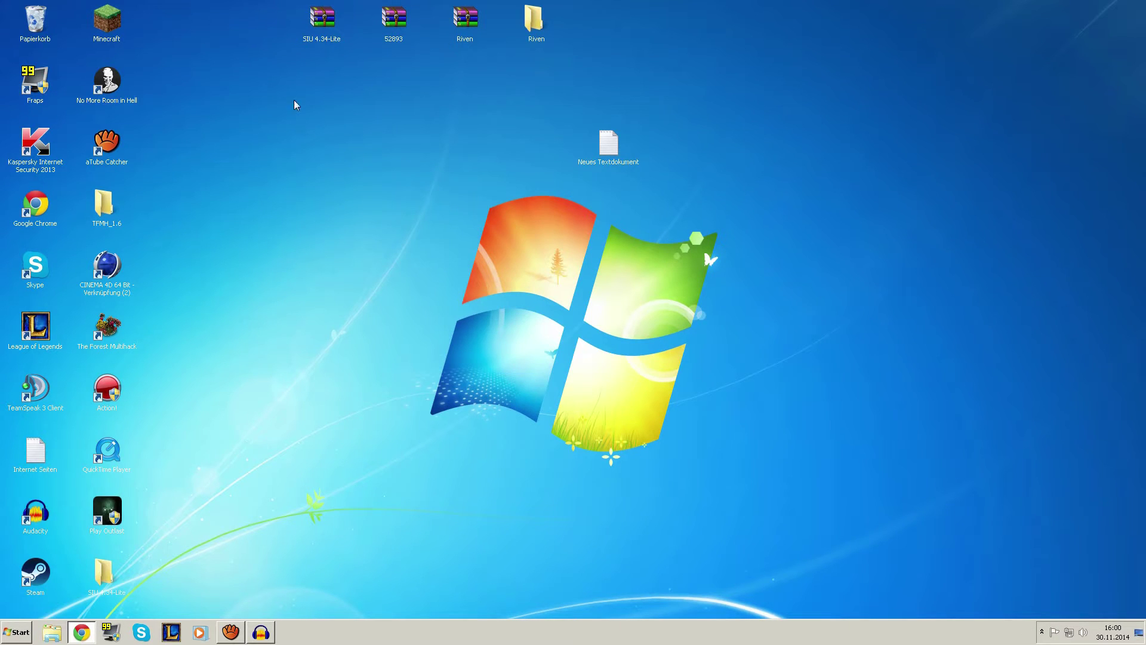
double_click(319, 83)
- Launch Skin Installer Ultimate, allowing it past the security warning and accepting the first-run notice
scroll(627, 270, "down", 5)
double_click(566, 275)
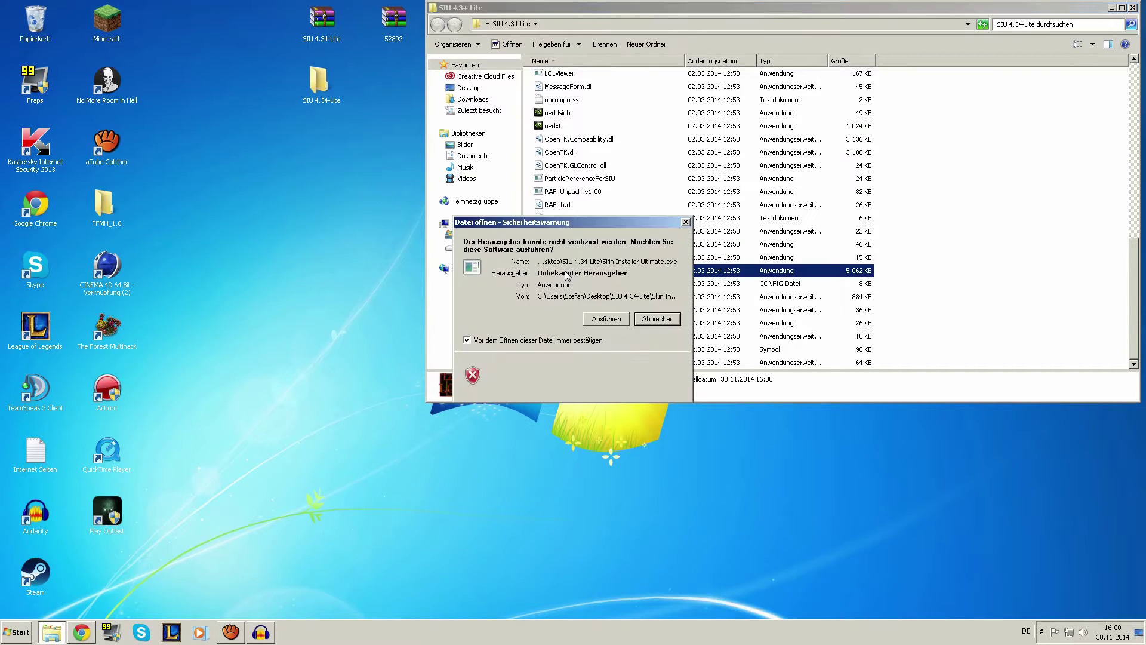
left_click(613, 327)
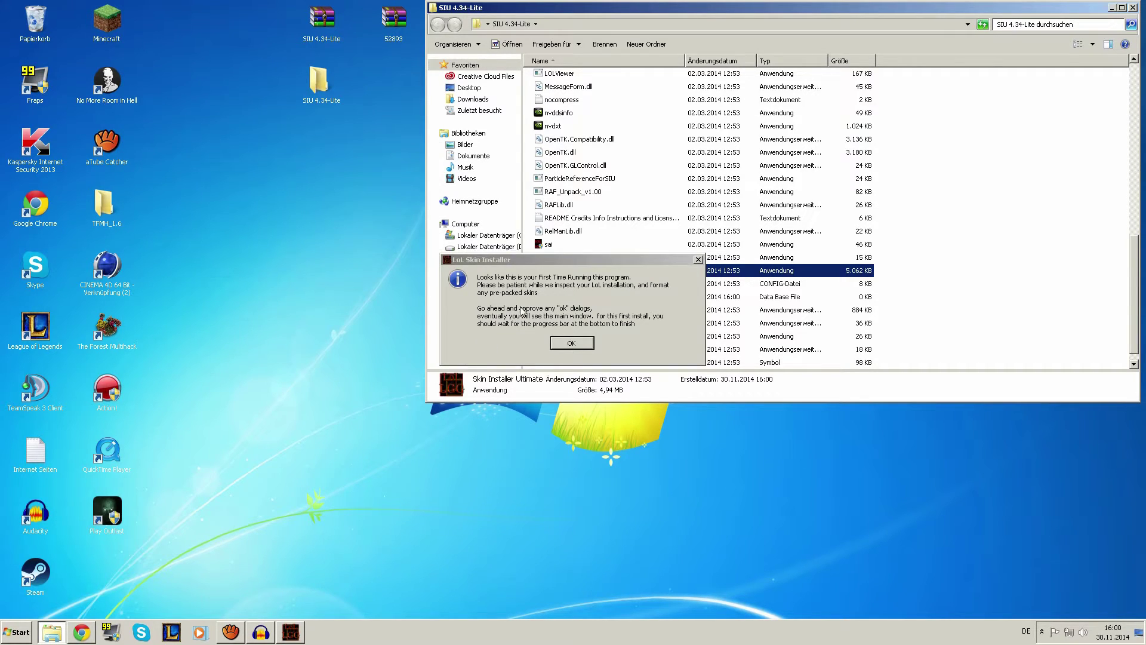
left_click(572, 342)
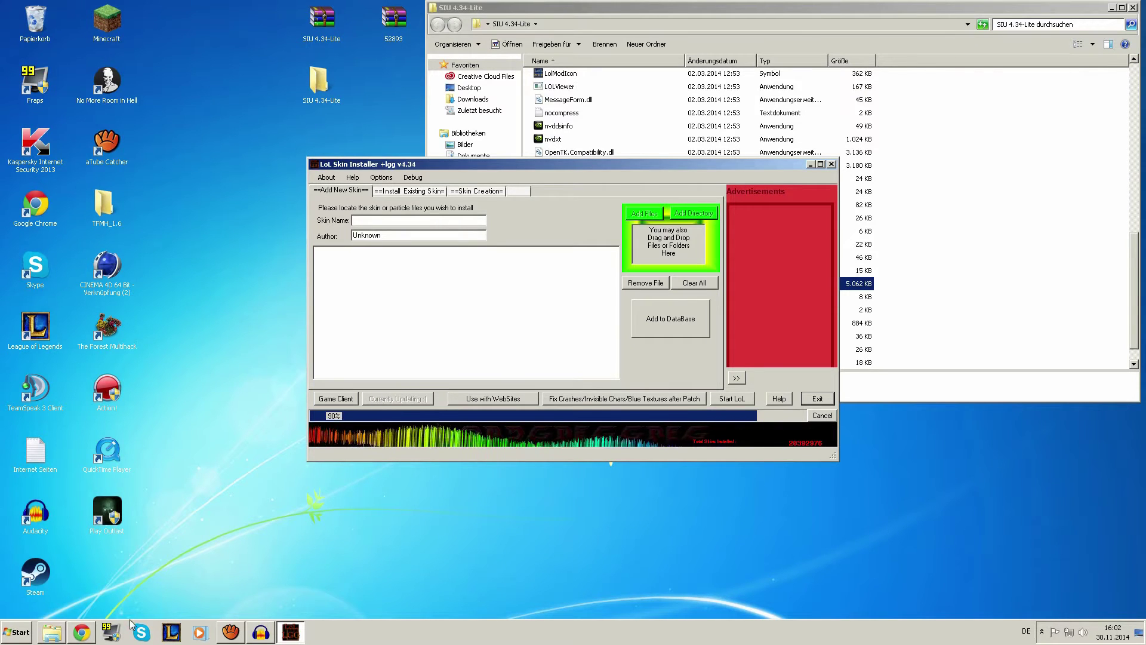
- Switch to Chrome and look through the Cyber Riven w/ Particles page on LeagueCraft
left_click(81, 633)
left_click(66, 7)
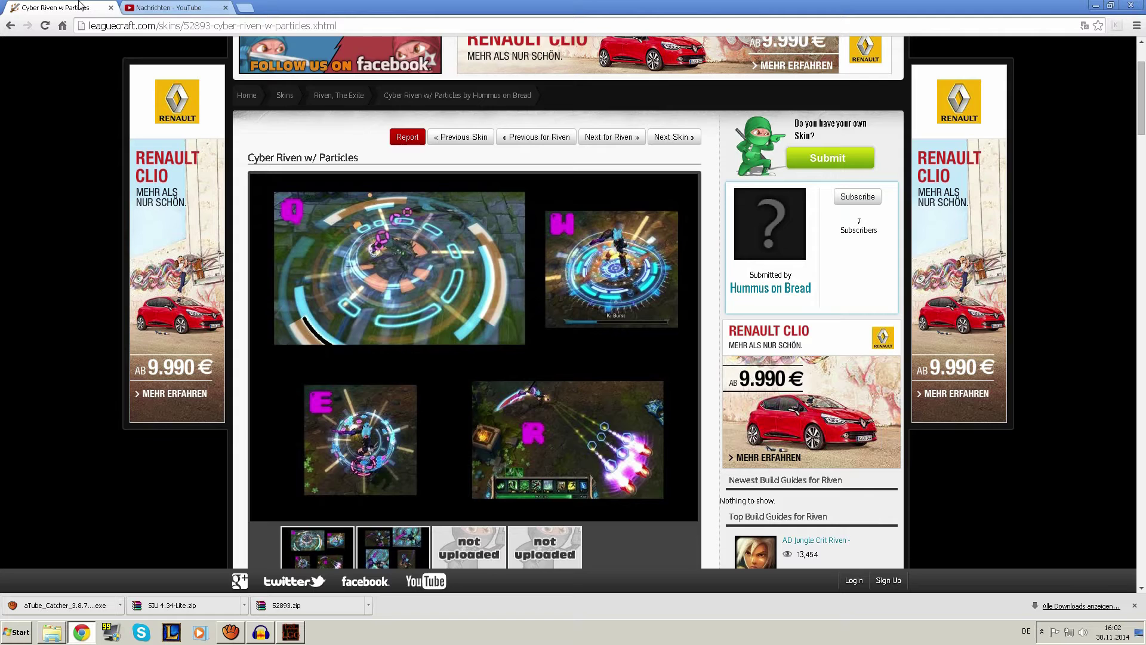
scroll(420, 306, "down", 10)
scroll(422, 311, "down", 3)
scroll(420, 311, "up", 15)
scroll(421, 310, "up", 2)
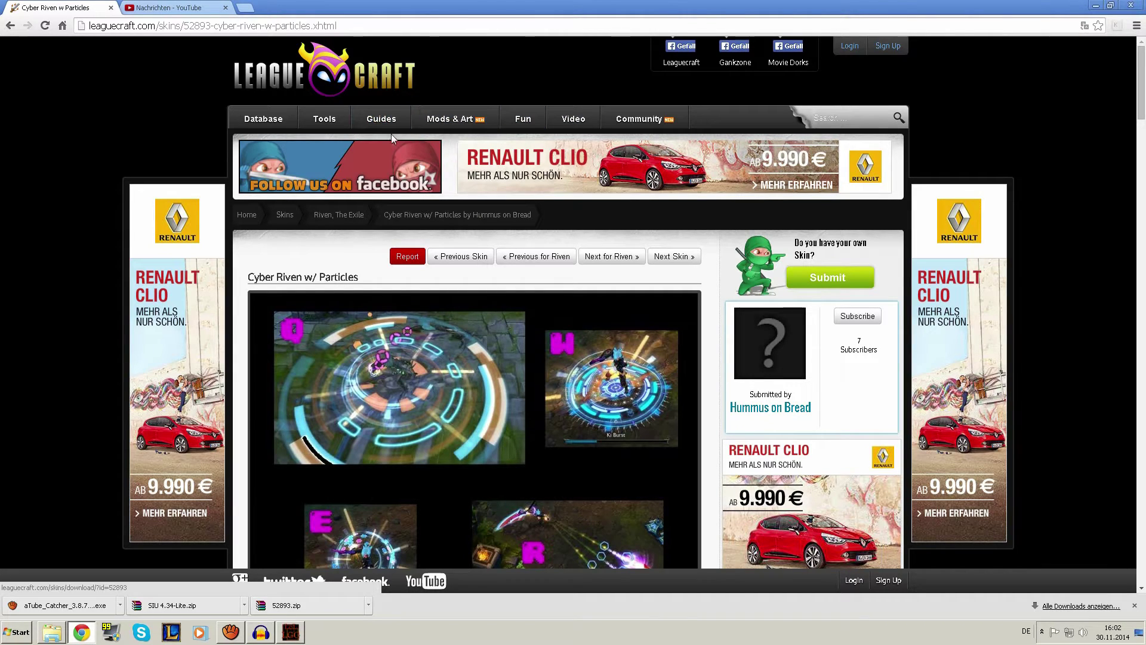
- Load leaguecraft.com/skins in a new browser tab
left_click(245, 8)
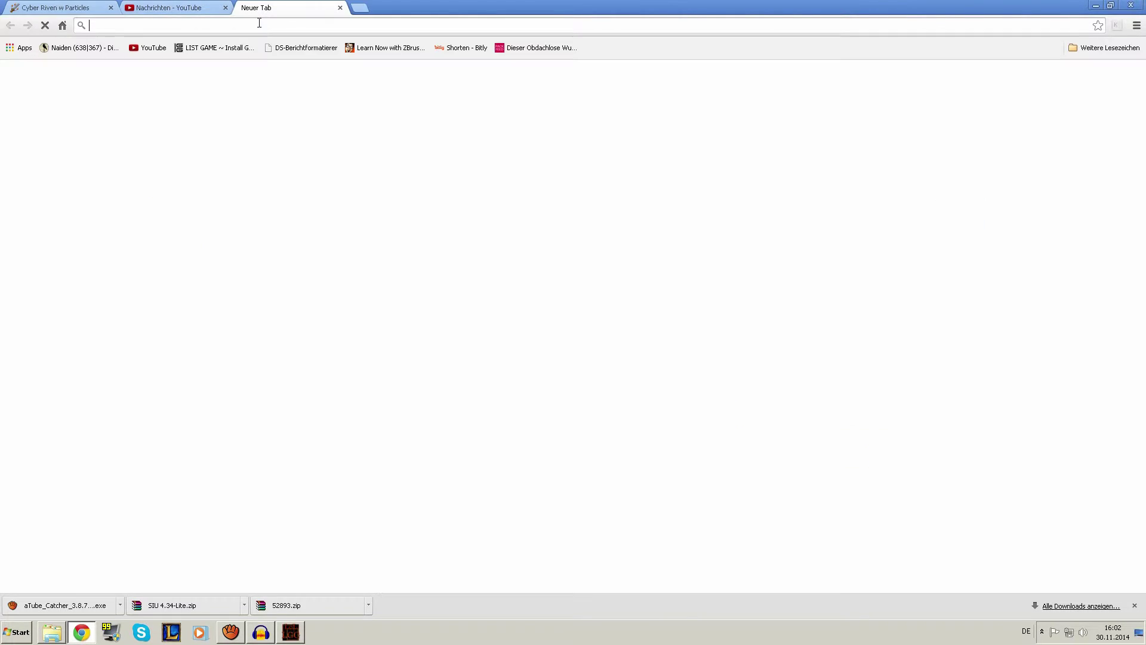
type("league")
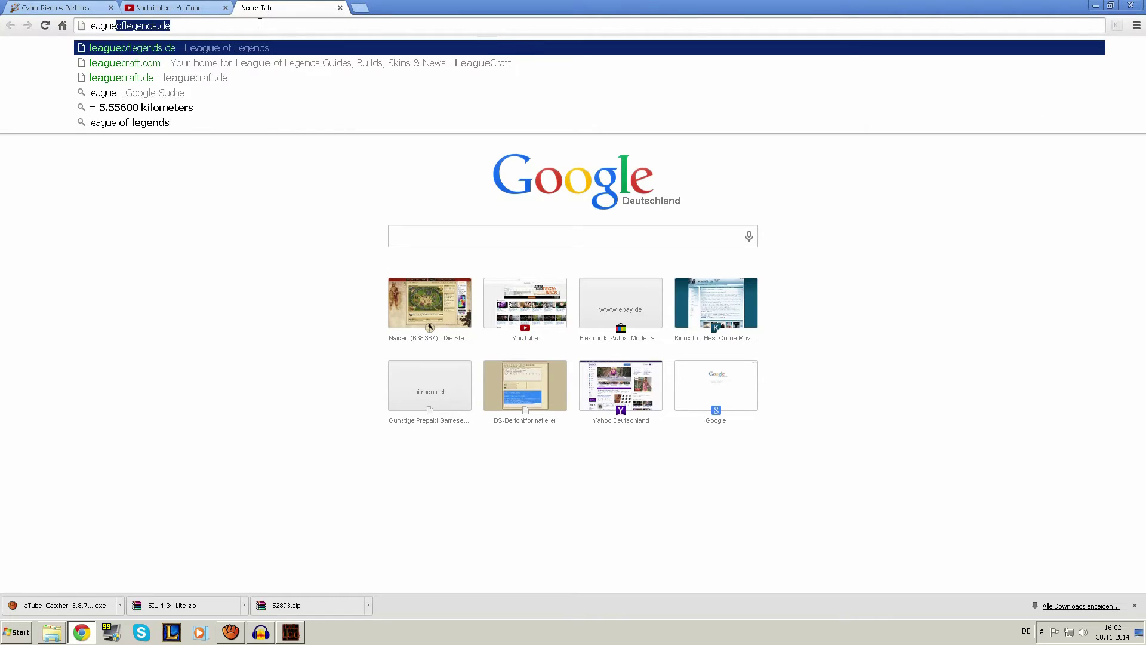
type("craft.com/")
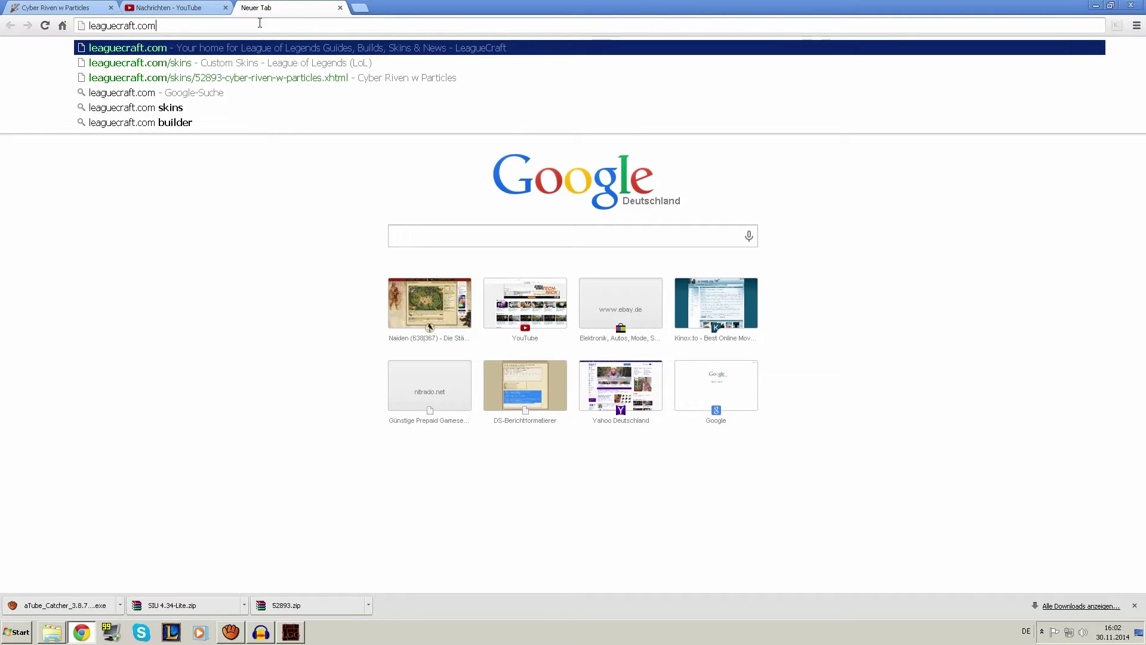
type("skins")
key("Return")
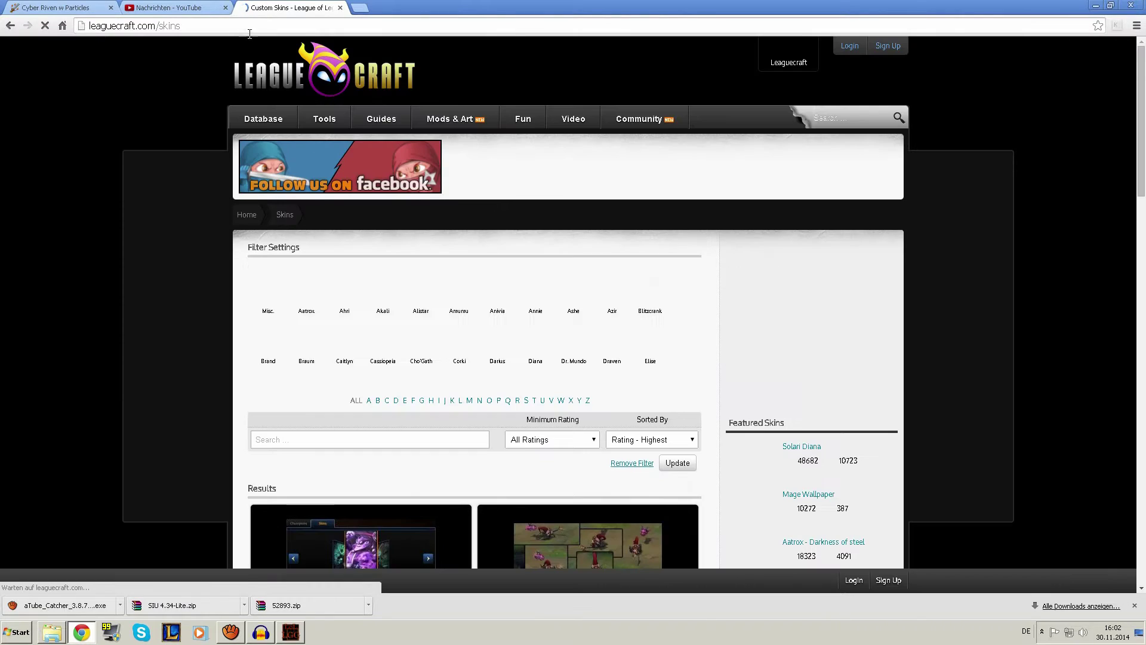
- Browse the first page of custom skin results on LeagueCraft down to the page links
scroll(460, 477, "down", 3)
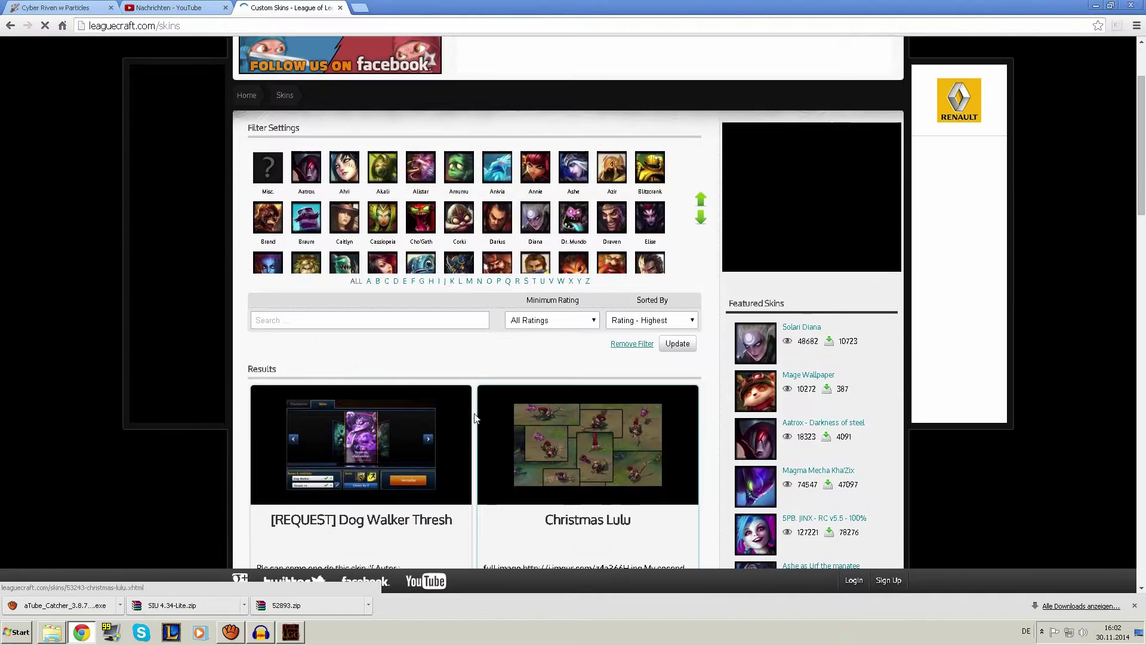
scroll(475, 413, "down", 3)
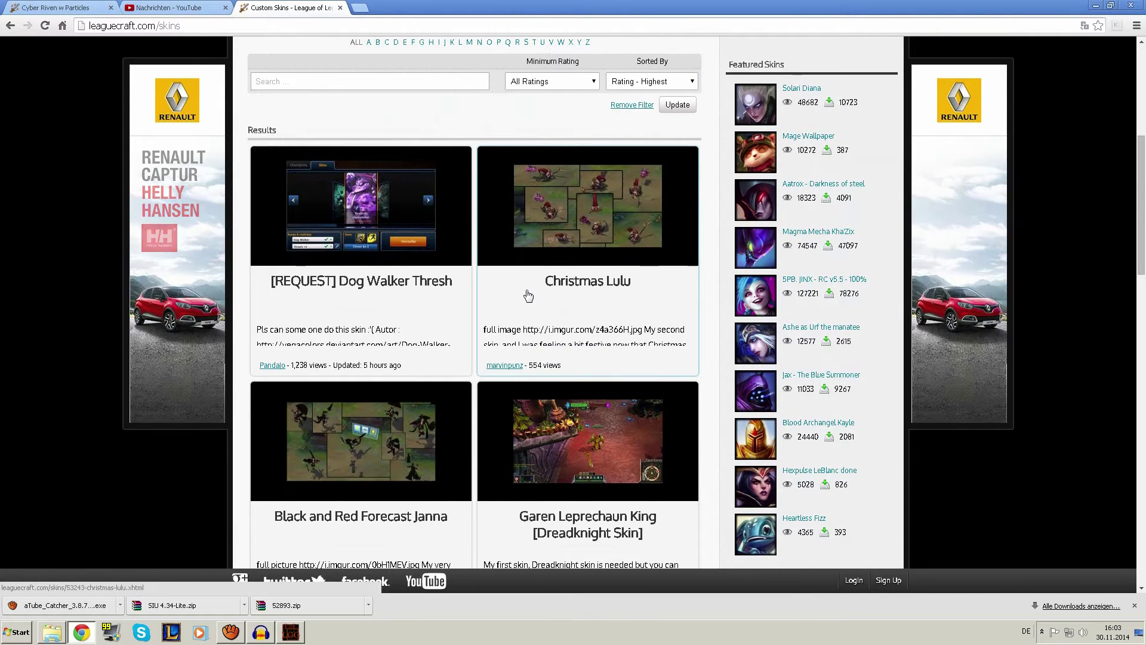
scroll(522, 294, "down", 2)
scroll(520, 297, "down", 1)
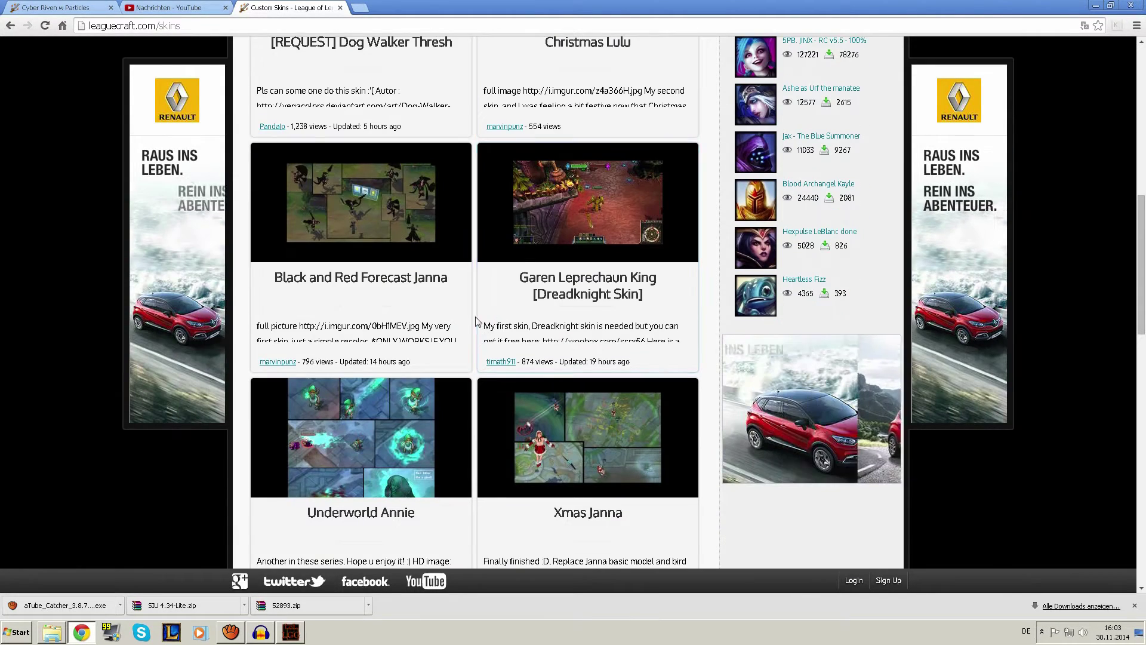
scroll(489, 310, "down", 4)
scroll(475, 321, "down", 1)
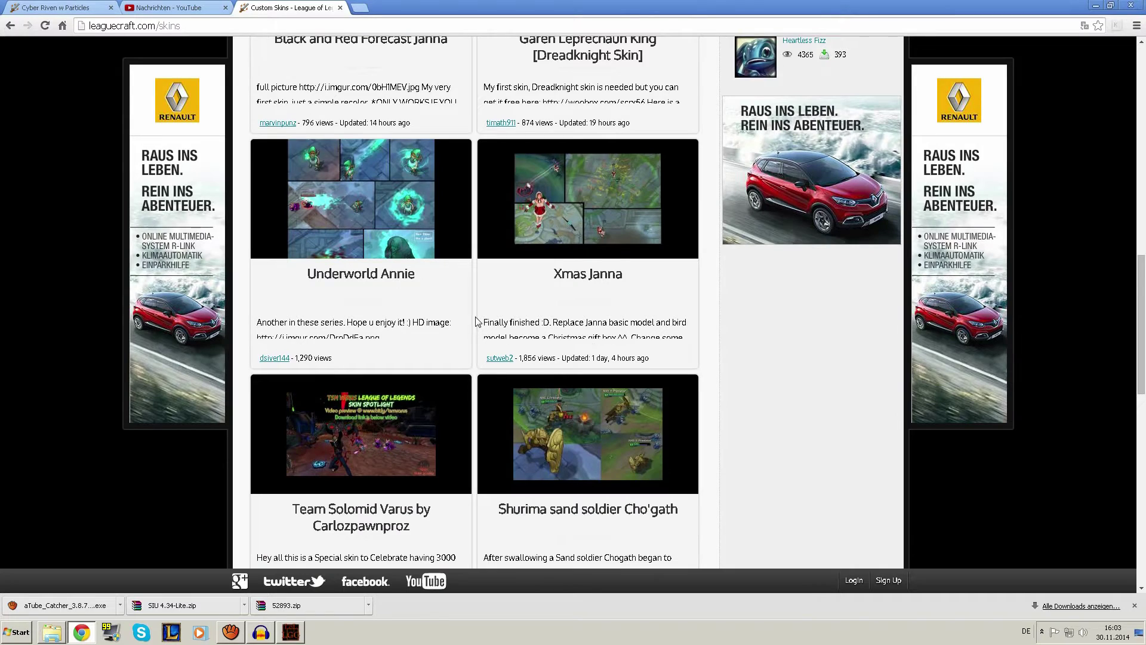
scroll(475, 321, "down", 2)
scroll(475, 321, "down", 1)
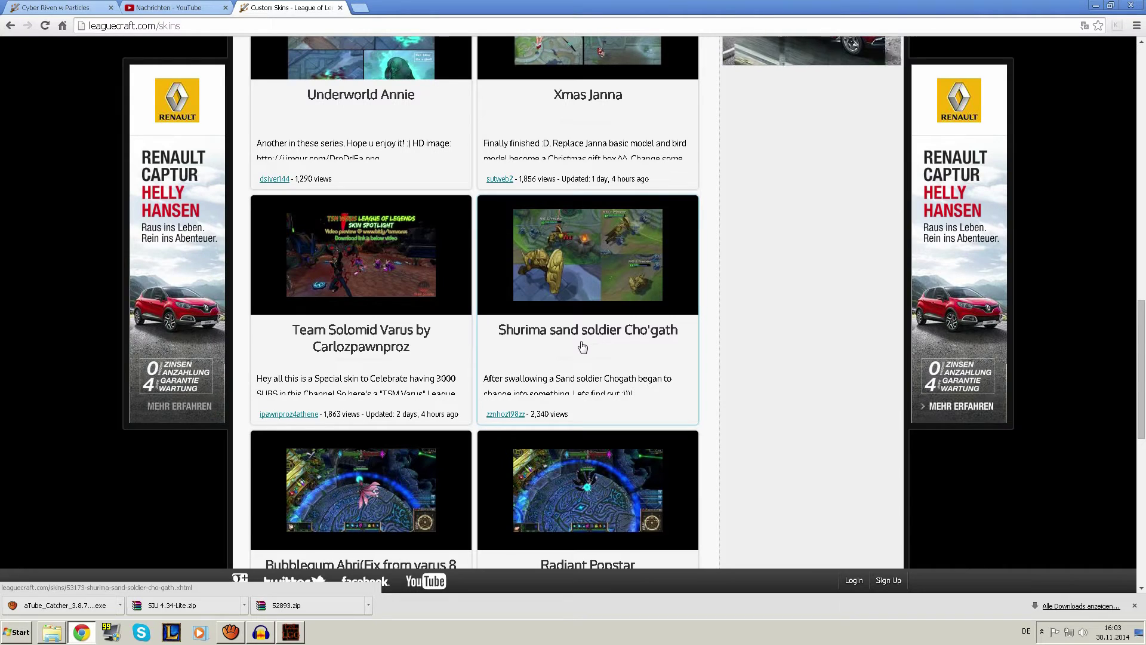
scroll(501, 334, "down", 2)
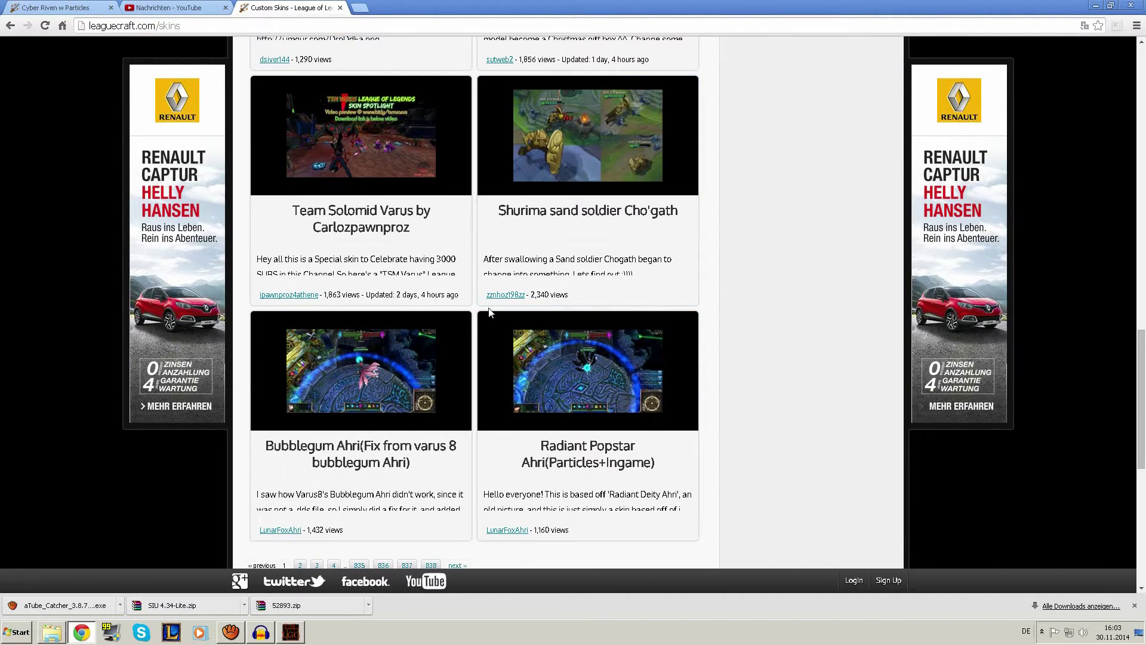
scroll(488, 312, "down", 2)
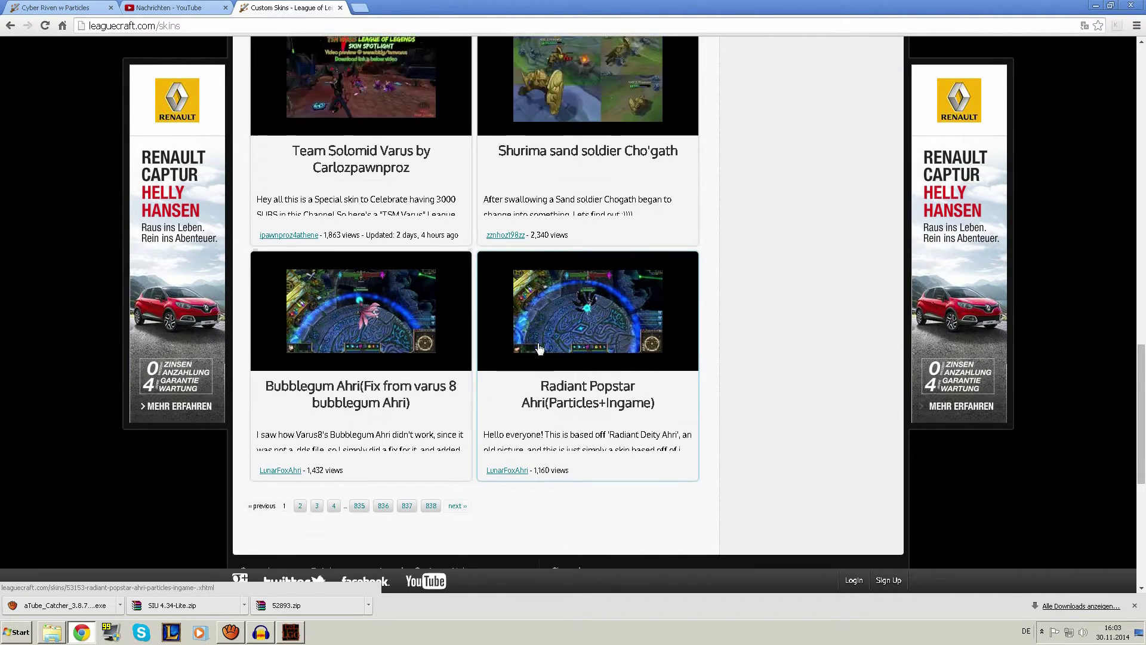
- Filter the custom skins to the champion Darius and look through the listed skins
scroll(539, 347, "up", 9)
scroll(498, 219, "down", 2)
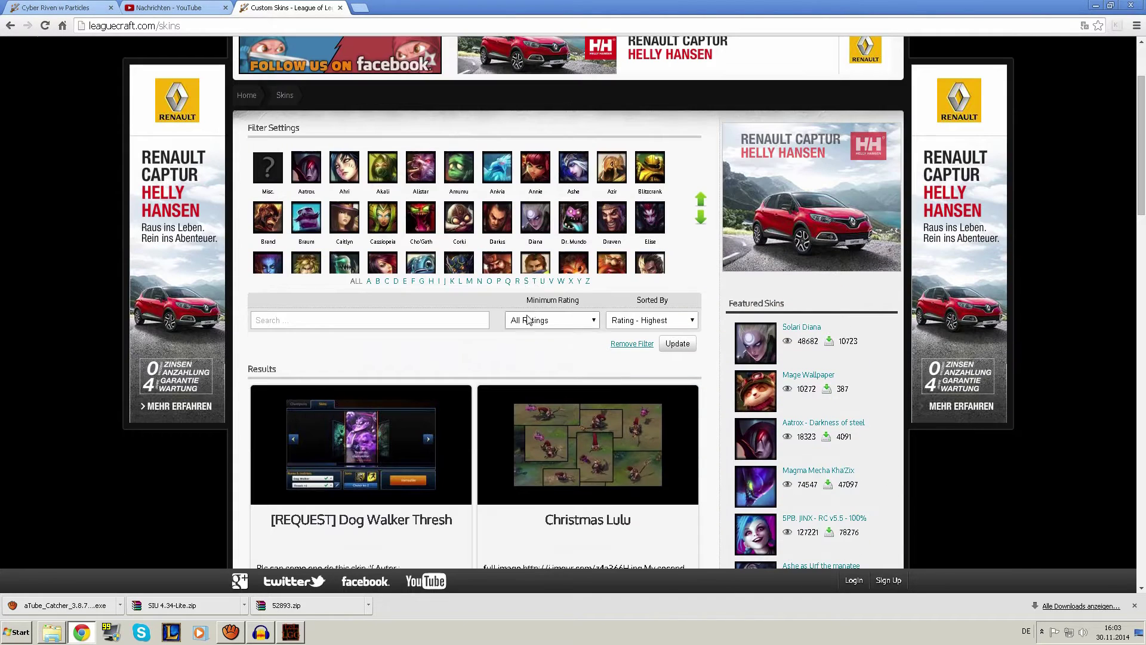
left_click(498, 219)
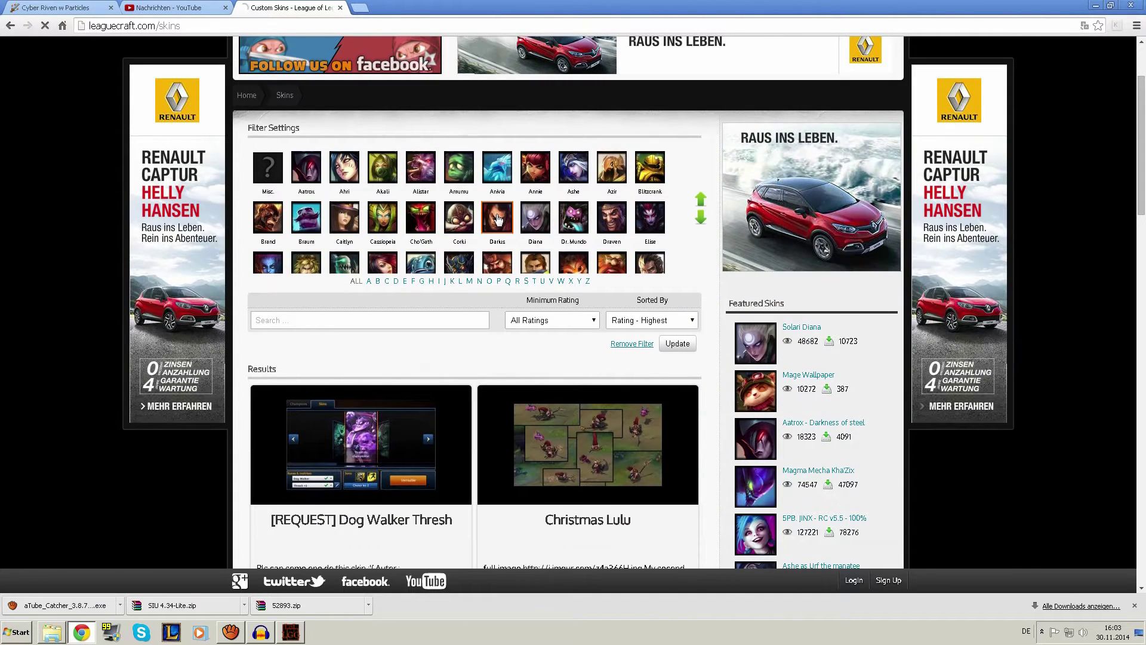
scroll(473, 358, "down", 7)
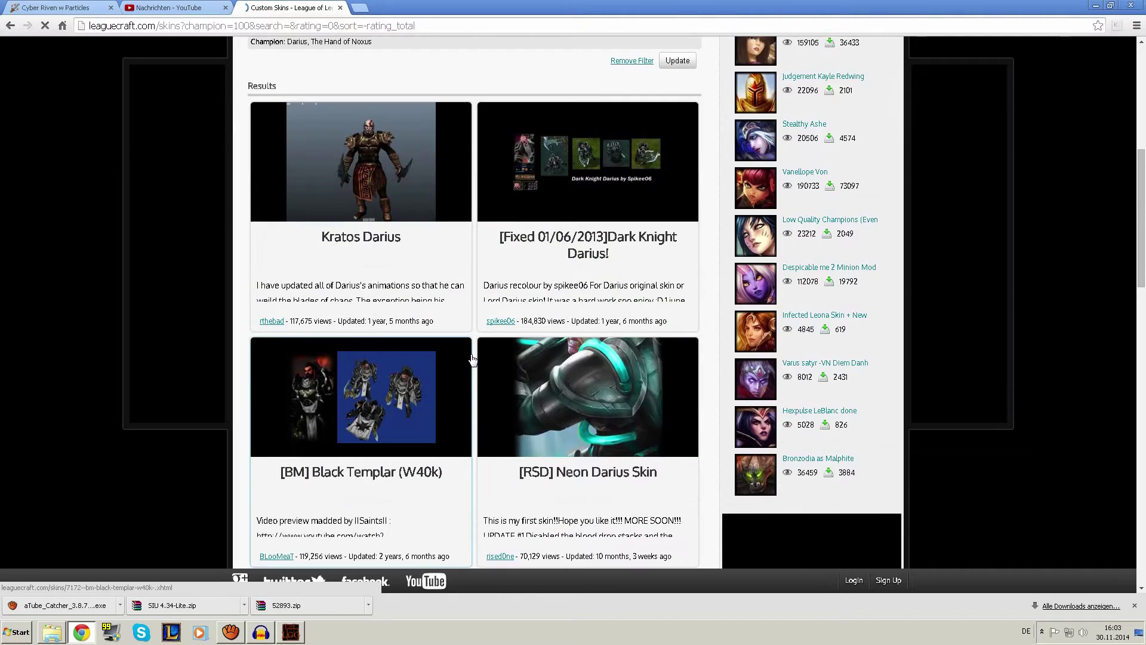
scroll(473, 358, "up", 4)
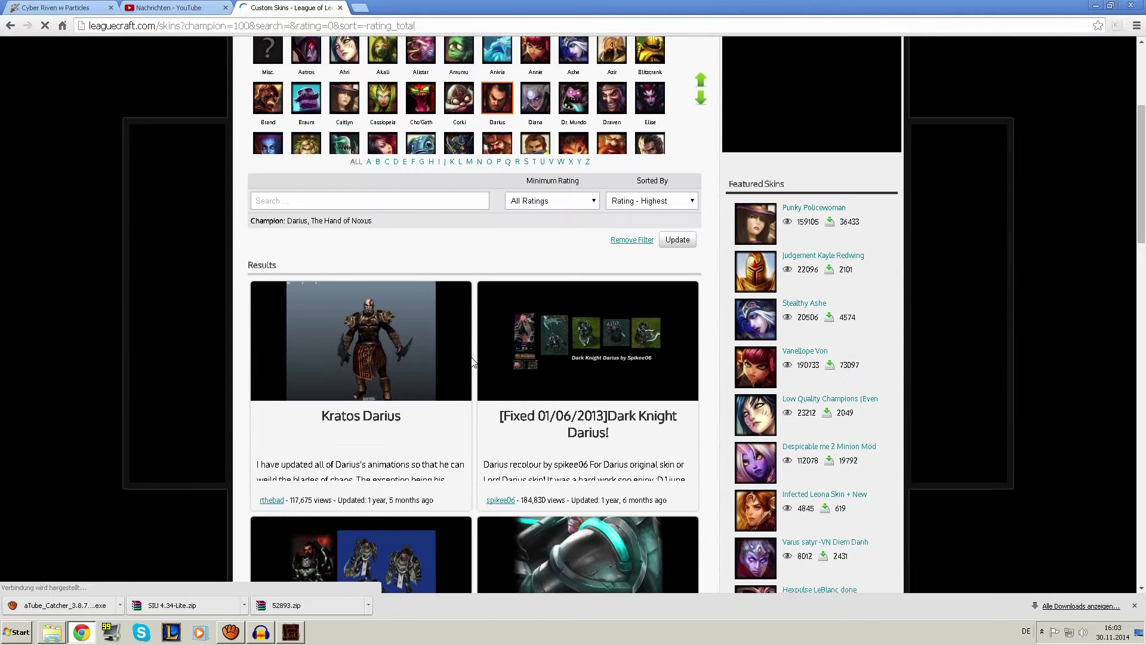
scroll(473, 360, "down", 5)
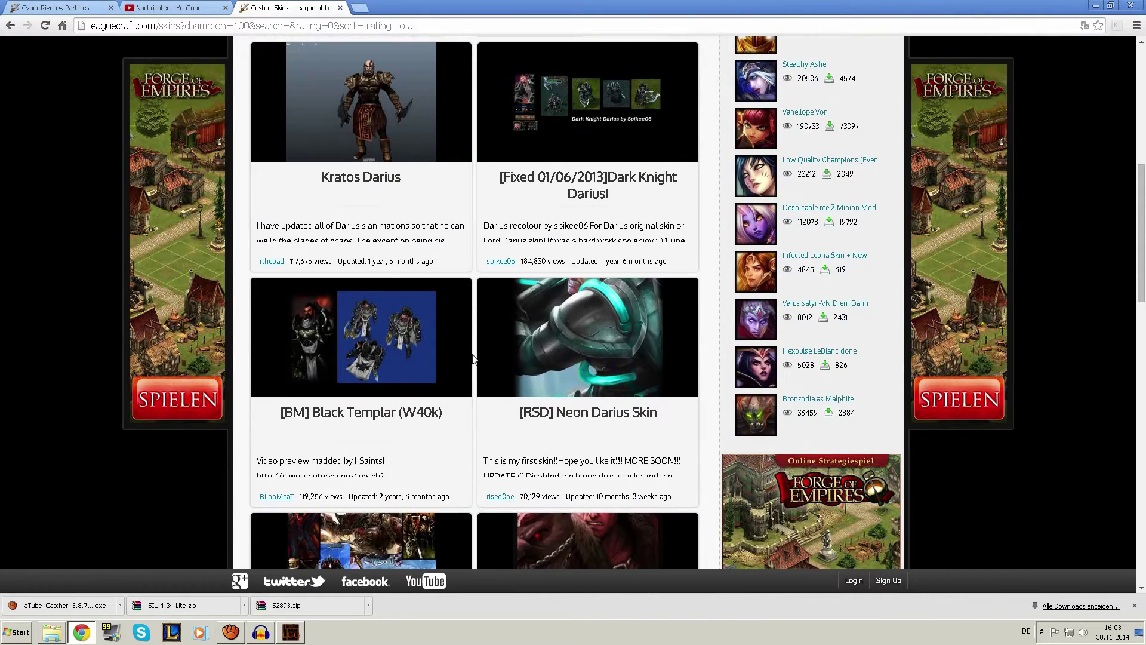
scroll(472, 358, "down", 4)
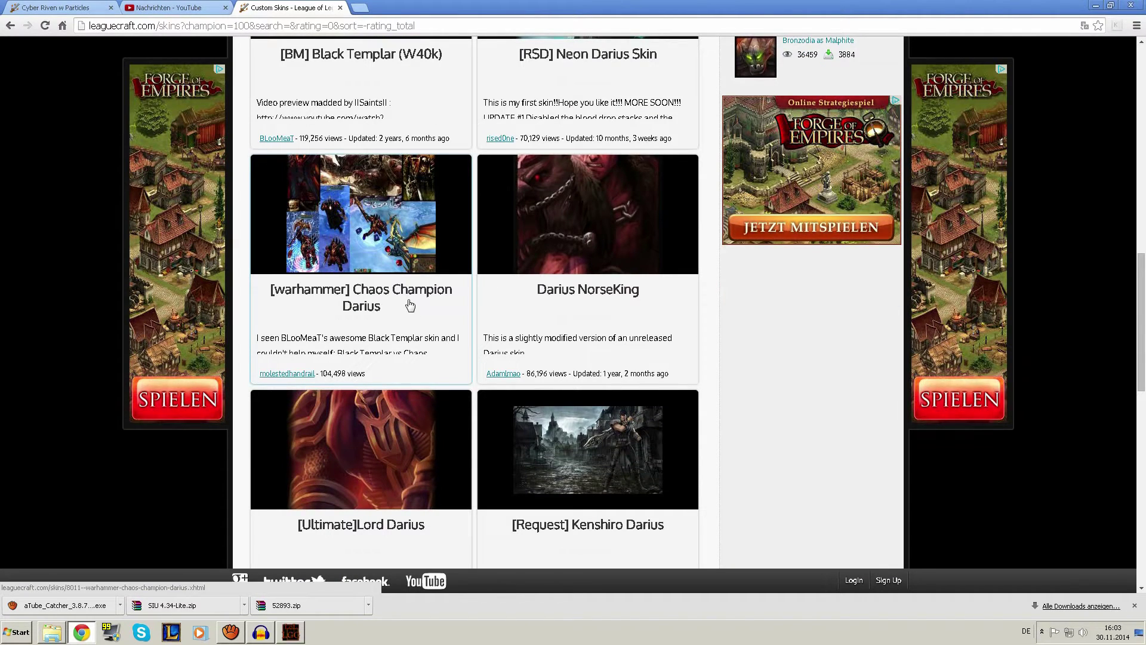
scroll(409, 305, "down", 5)
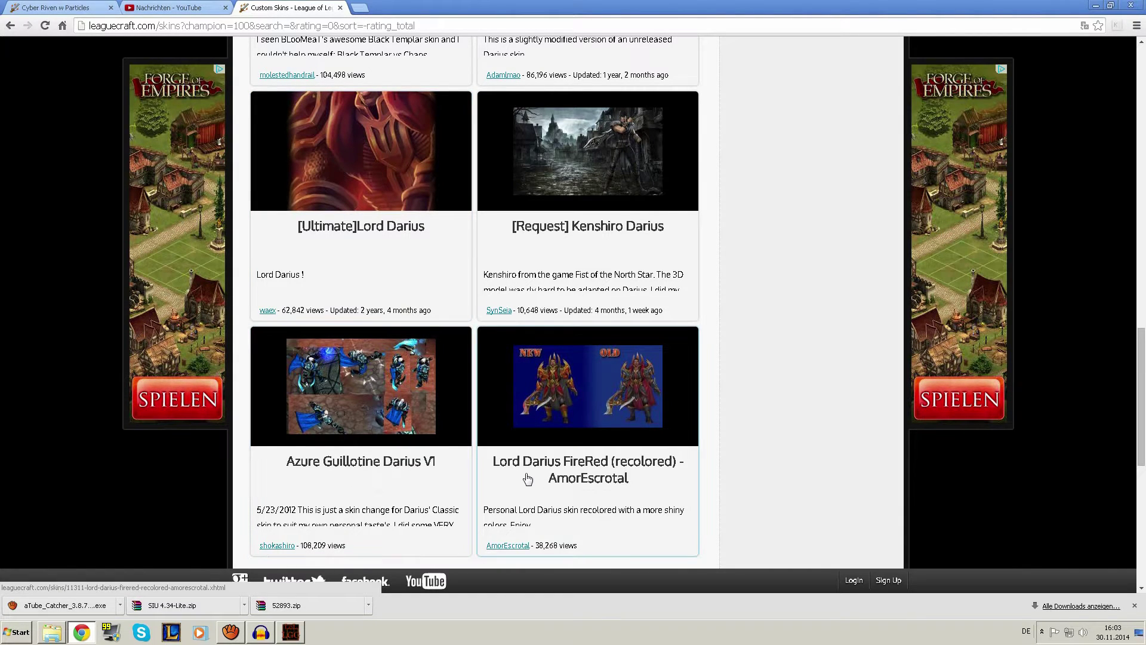
- Filter the custom skins to Blitzcrank, view the Blitzcrank anti-communism skin page, and return to the results
scroll(578, 503, "up", 15)
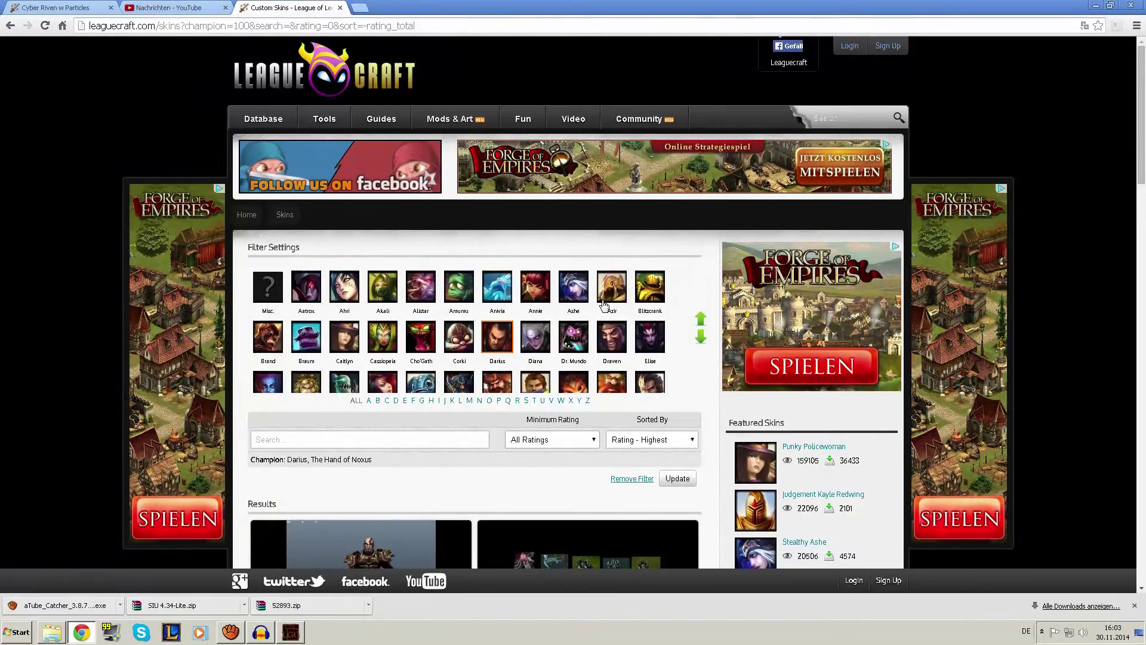
left_click(650, 286)
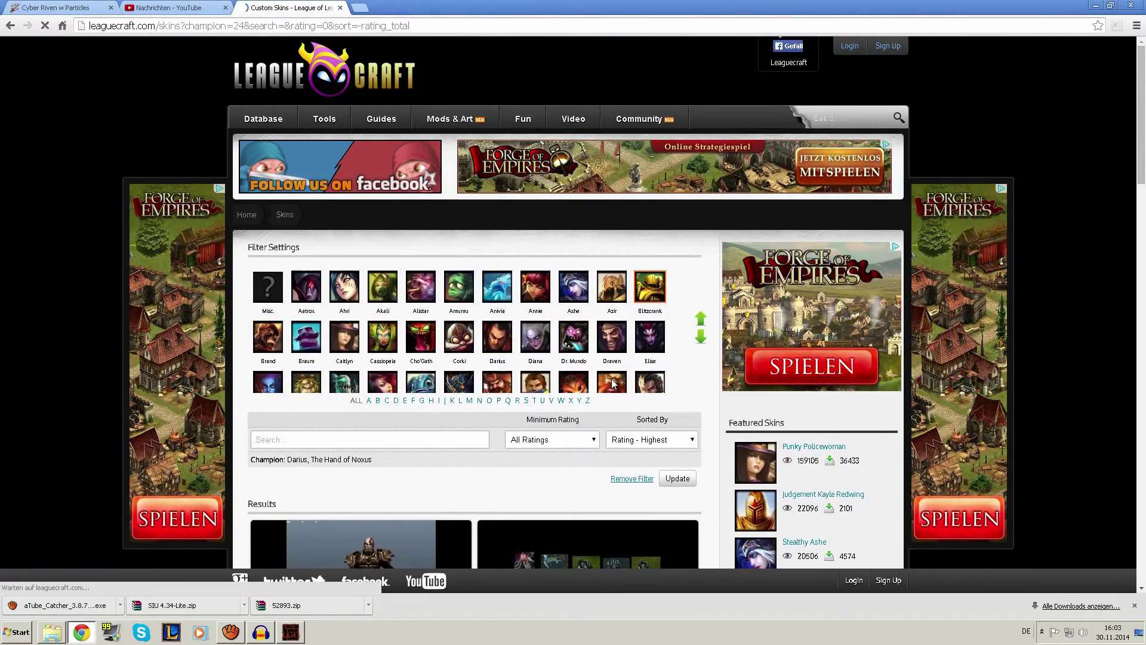
scroll(534, 431, "down", 4)
scroll(533, 442, "down", 1)
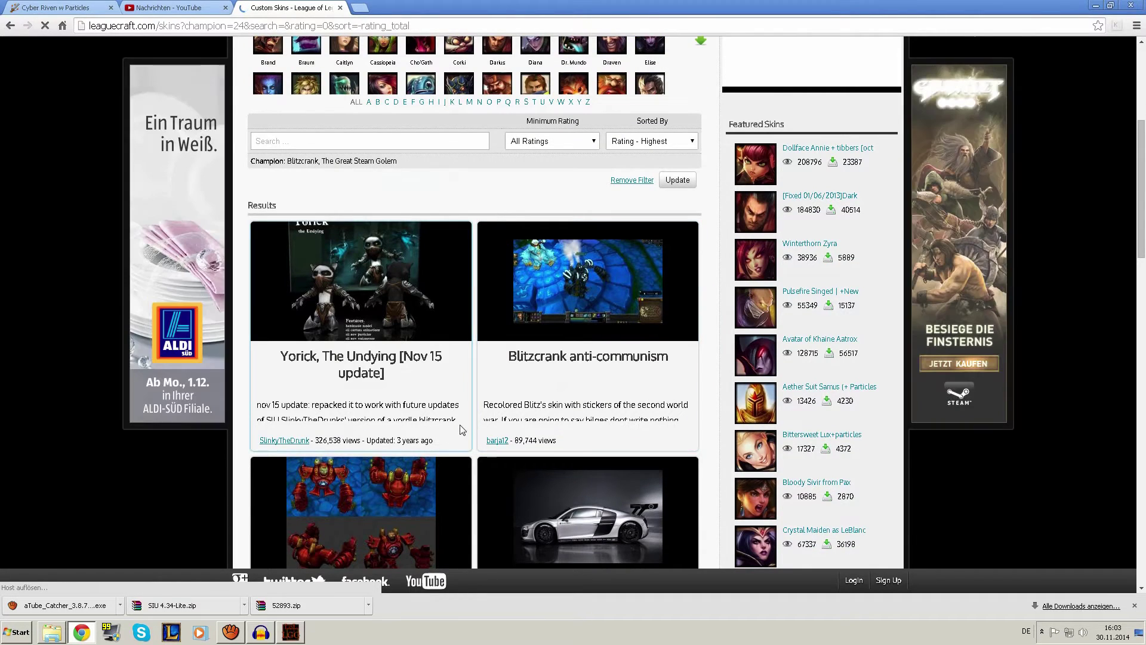
scroll(473, 417, "down", 1)
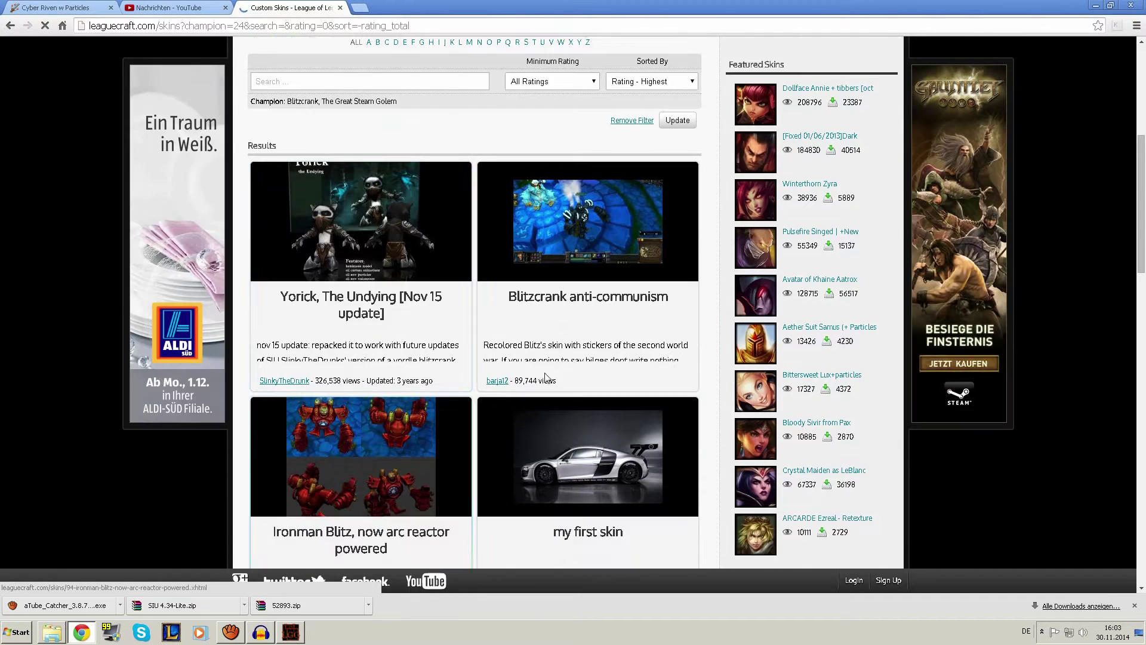
left_click(603, 299)
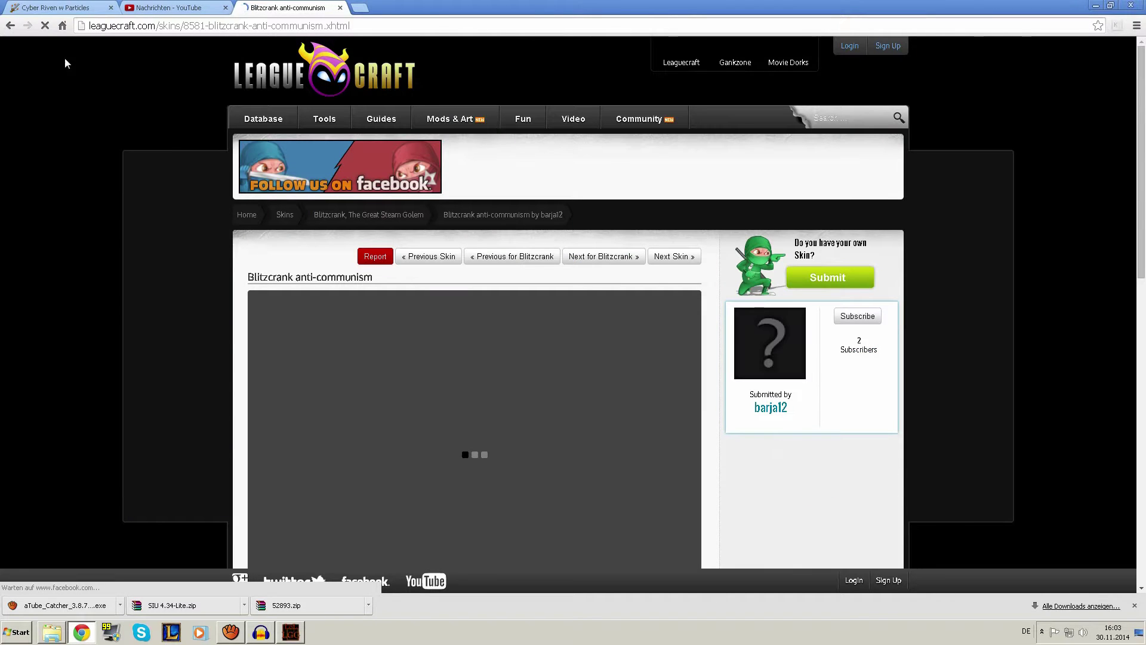
key("alt+Left")
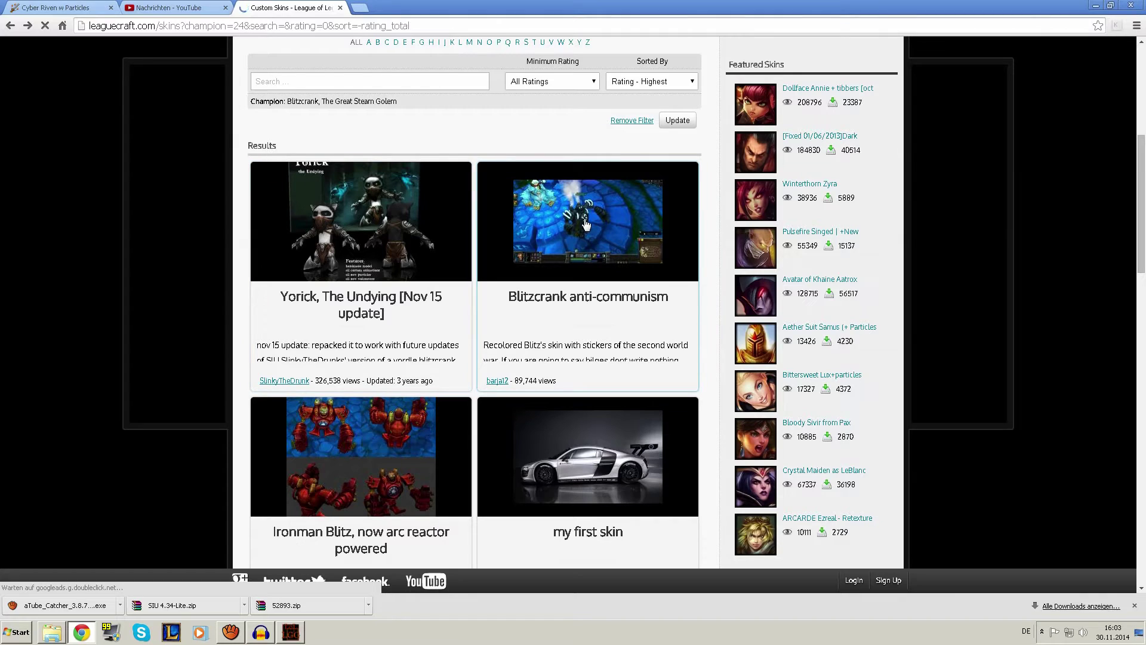
- Open the "Ironman Blitz, now arc reactor powered" skin page and download the skin
scroll(533, 271, "down", 3)
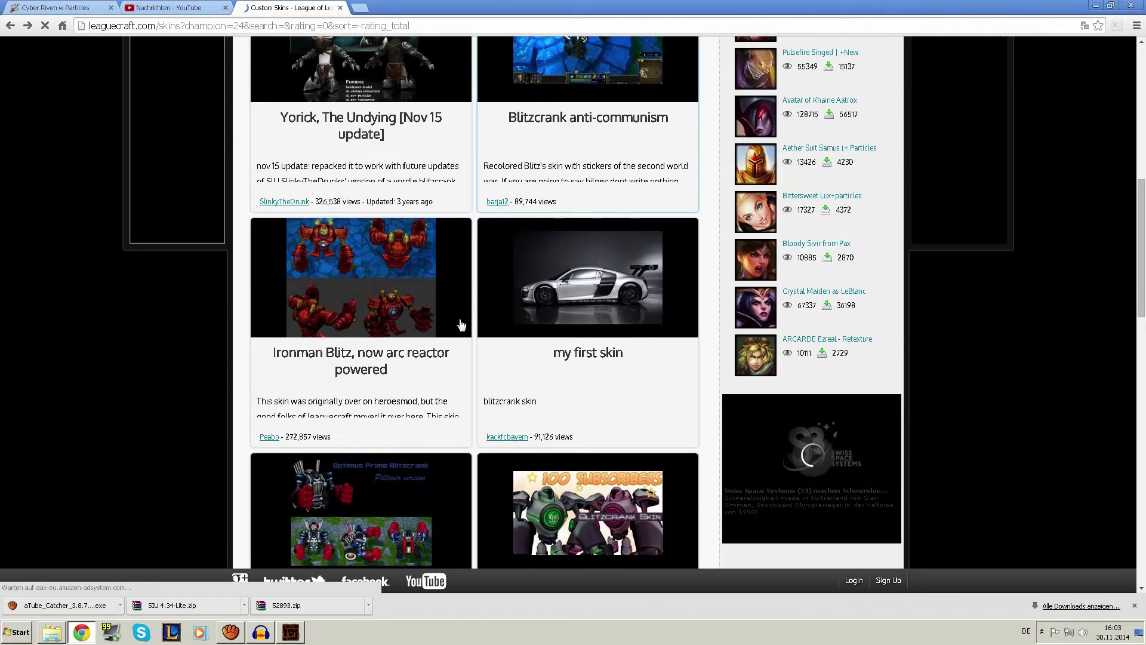
left_click(420, 326)
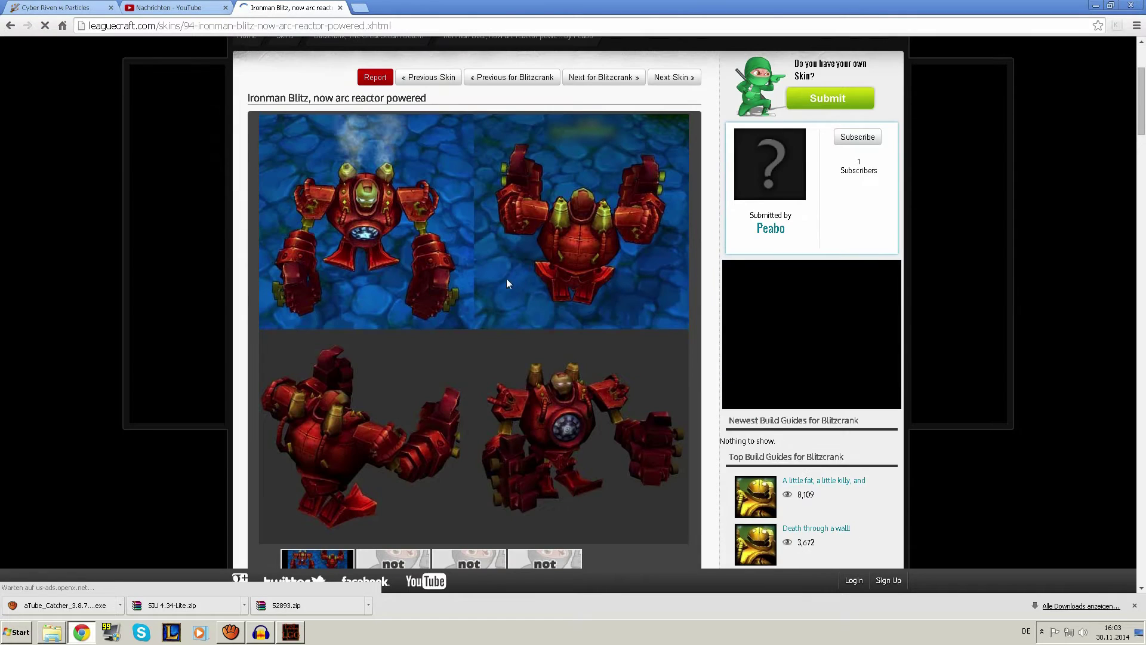
scroll(537, 307, "down", 1)
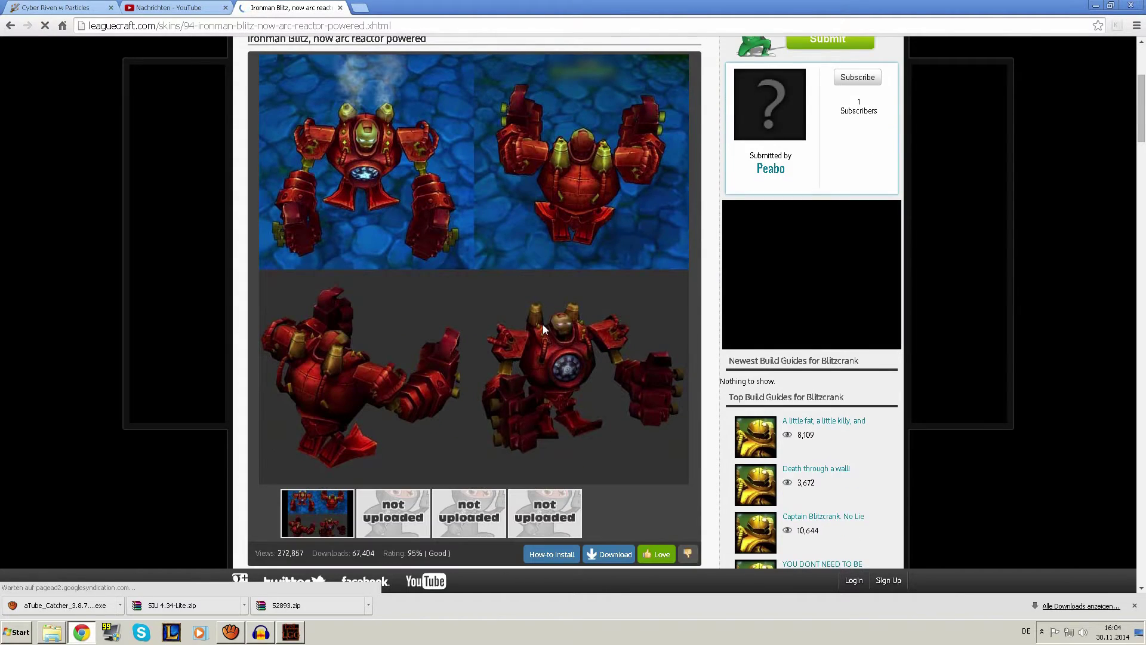
scroll(550, 324, "down", 1)
scroll(558, 326, "down", 1)
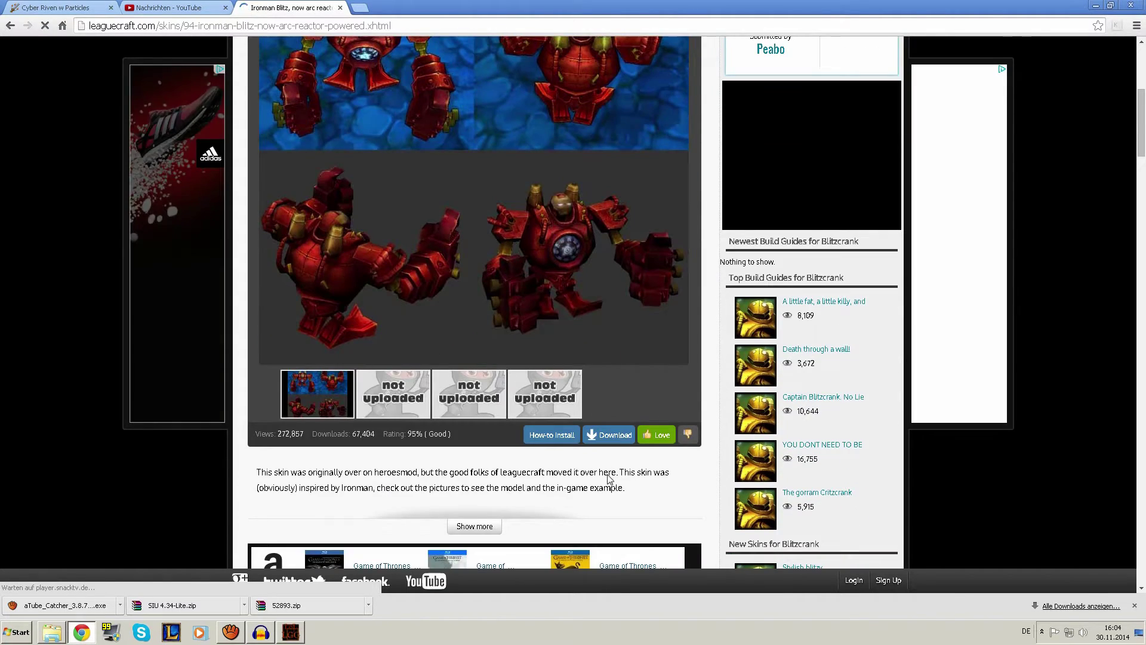
left_click(610, 442)
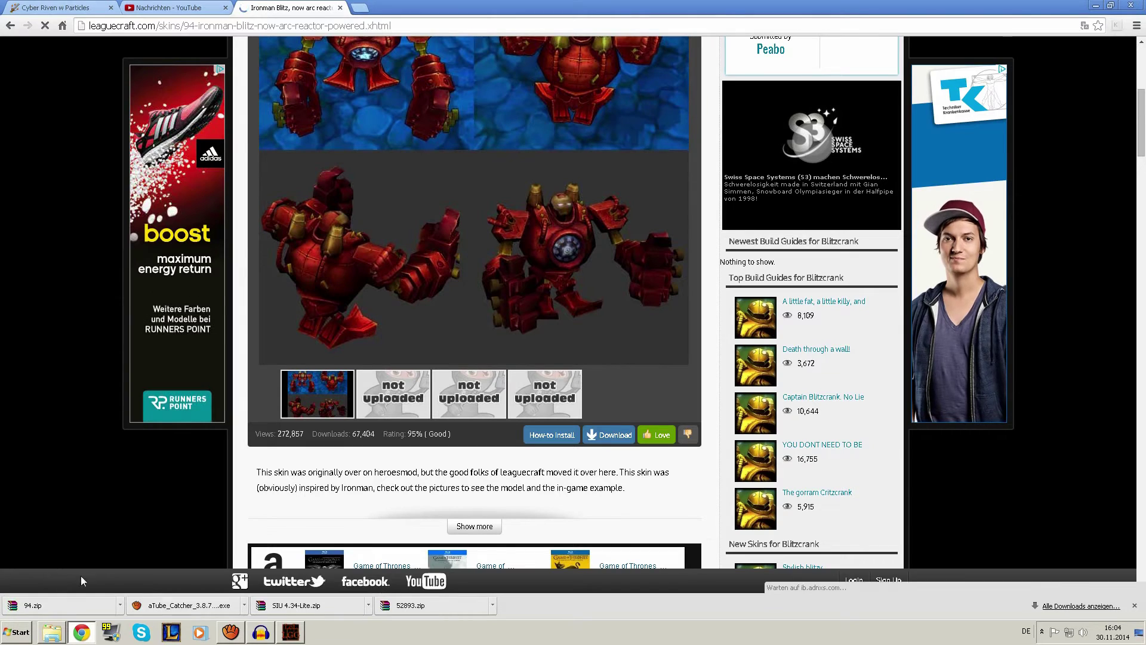
- Show the downloaded 94.zip in the Downloads folder and move that folder window clear of the desktop's upper area
left_click(120, 605)
left_click(114, 582)
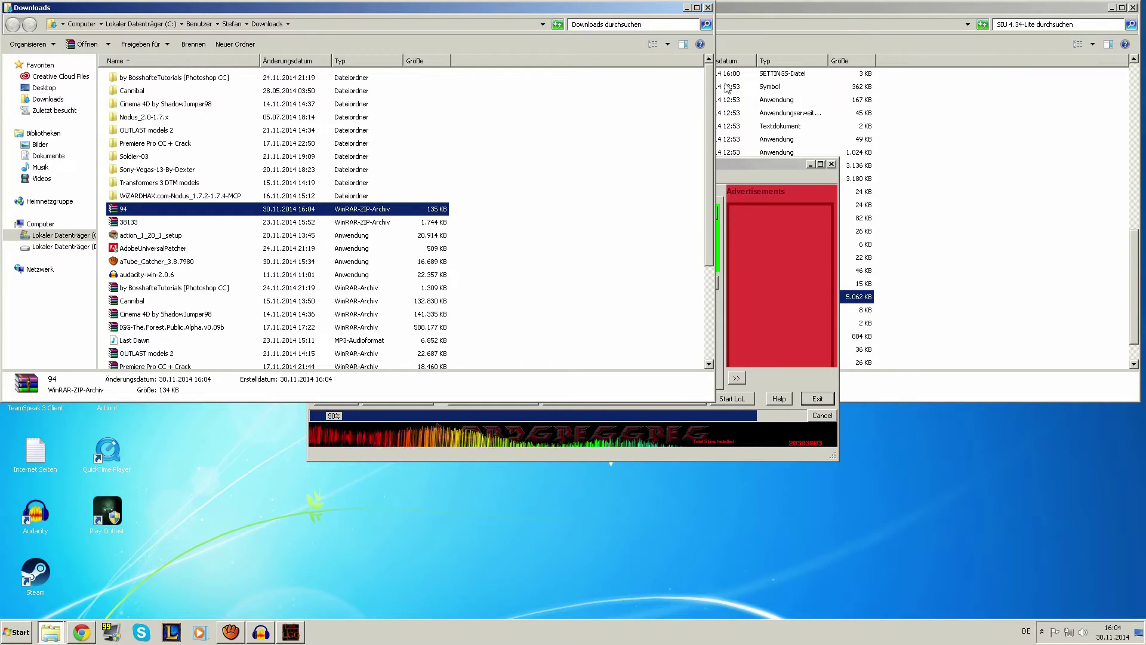
left_click_drag(560, 12, 785, 184)
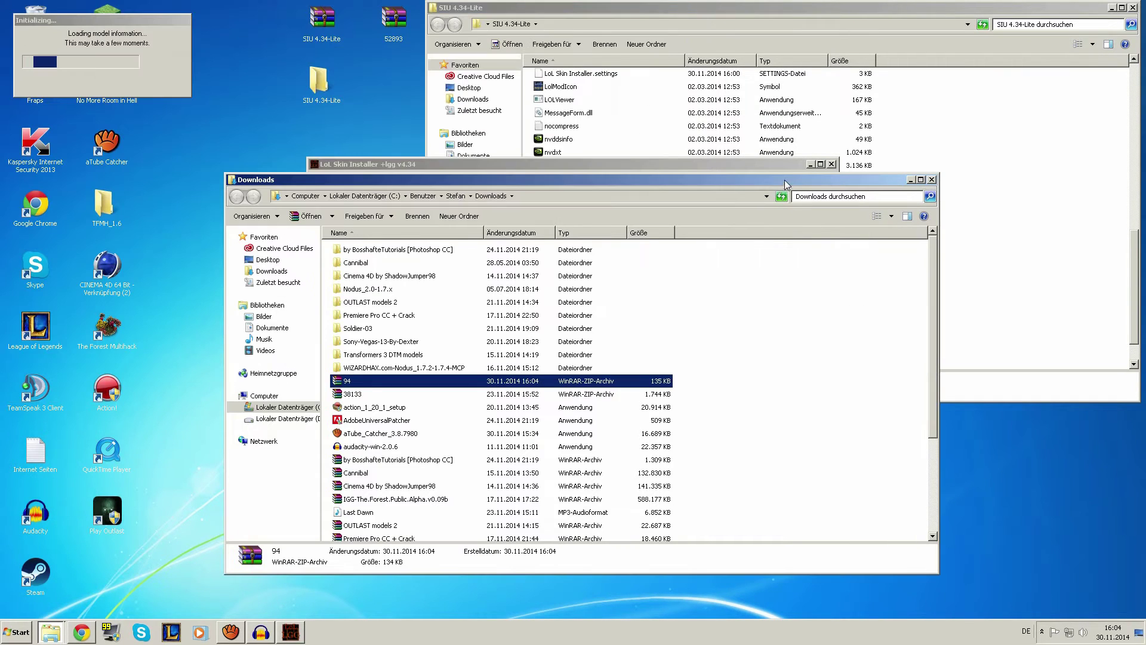
- Switch to Chrome, close the LeagueCraft skin tab, and minimize the browser
left_click(79, 632)
left_click(342, 8)
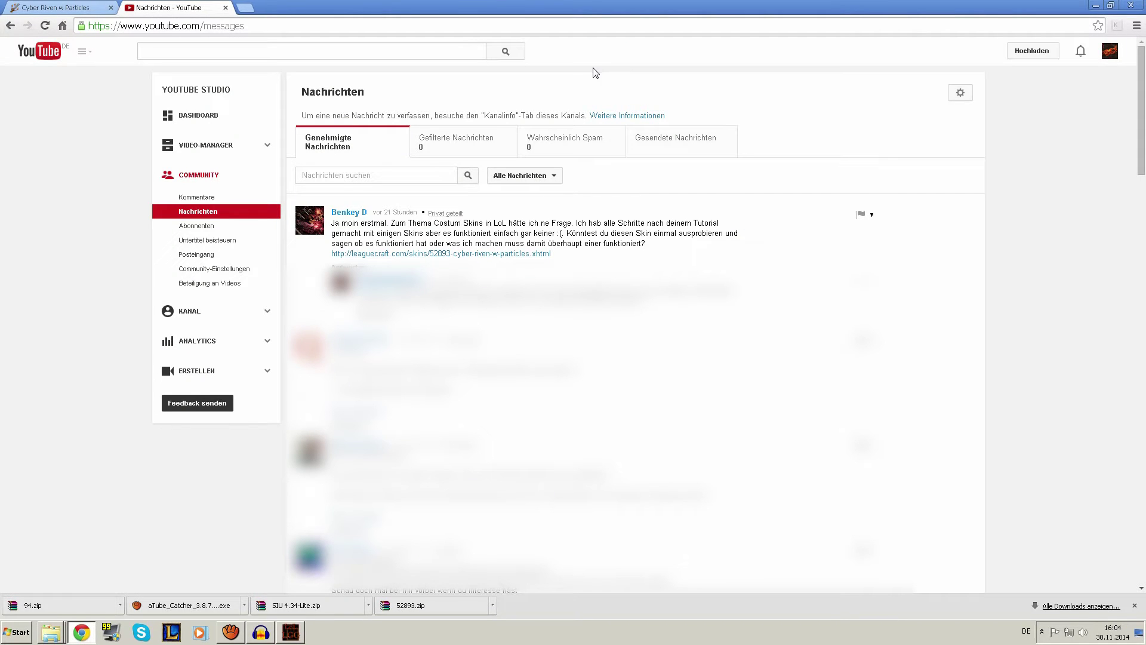
left_click(1092, 5)
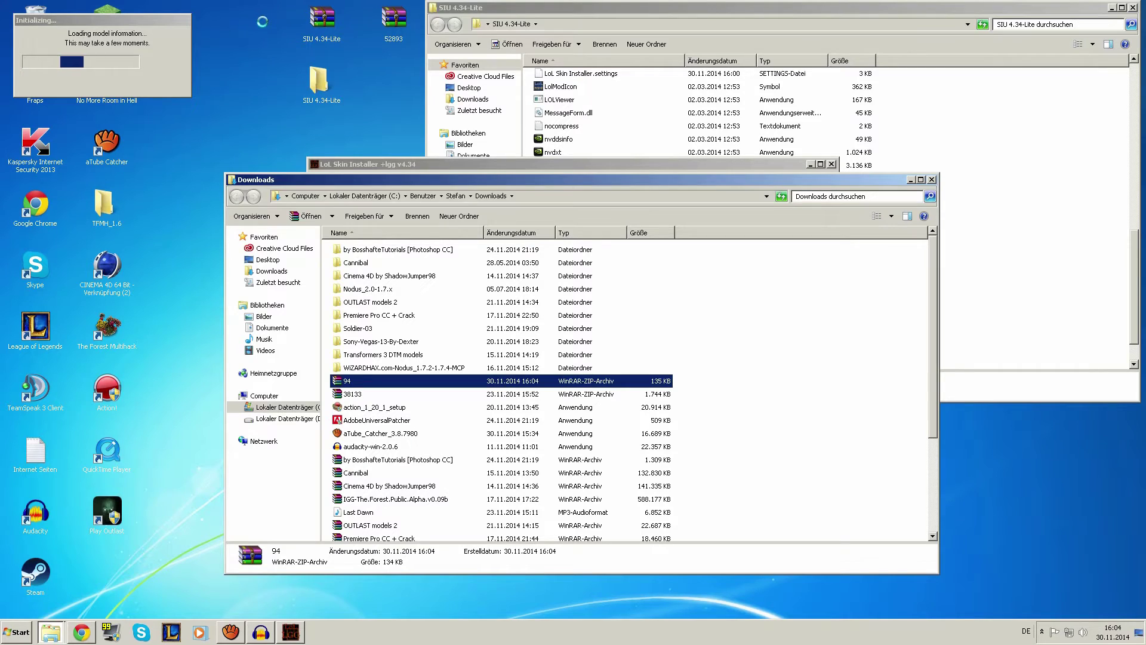
- Place archive 94 on the desktop and close the Downloads and SIU 4.34-Lite folder windows
left_click(931, 180)
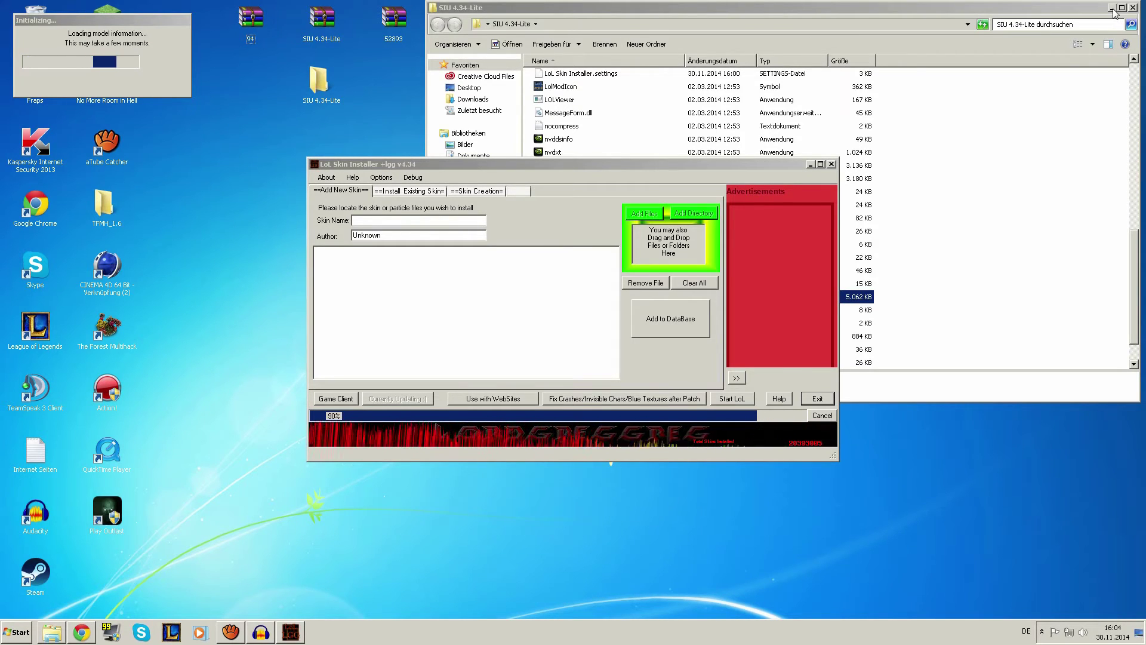
left_click(1132, 8)
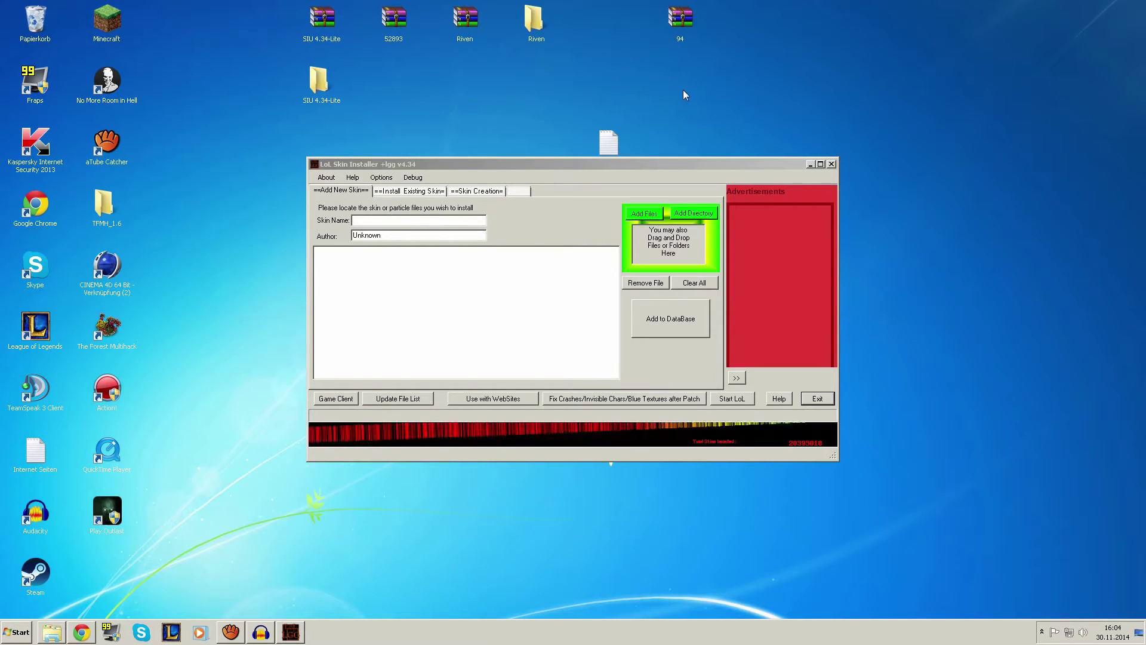
- Open archive 94 from the desktop, check the skin file it contains, and close the archive
right_click(682, 13)
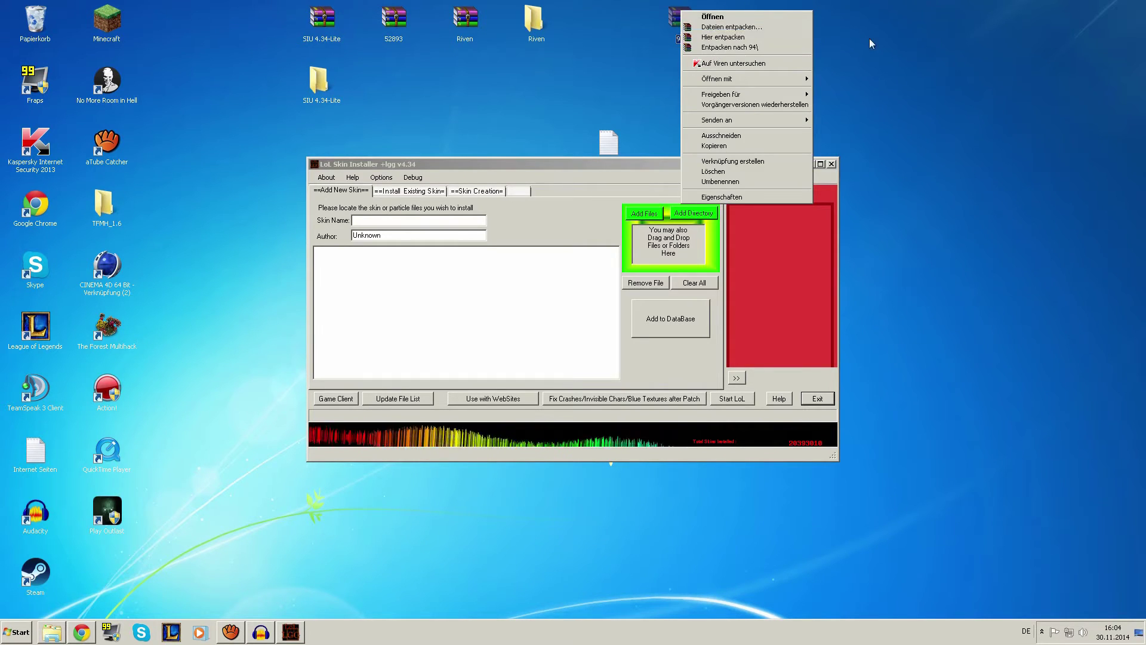
left_click(712, 17)
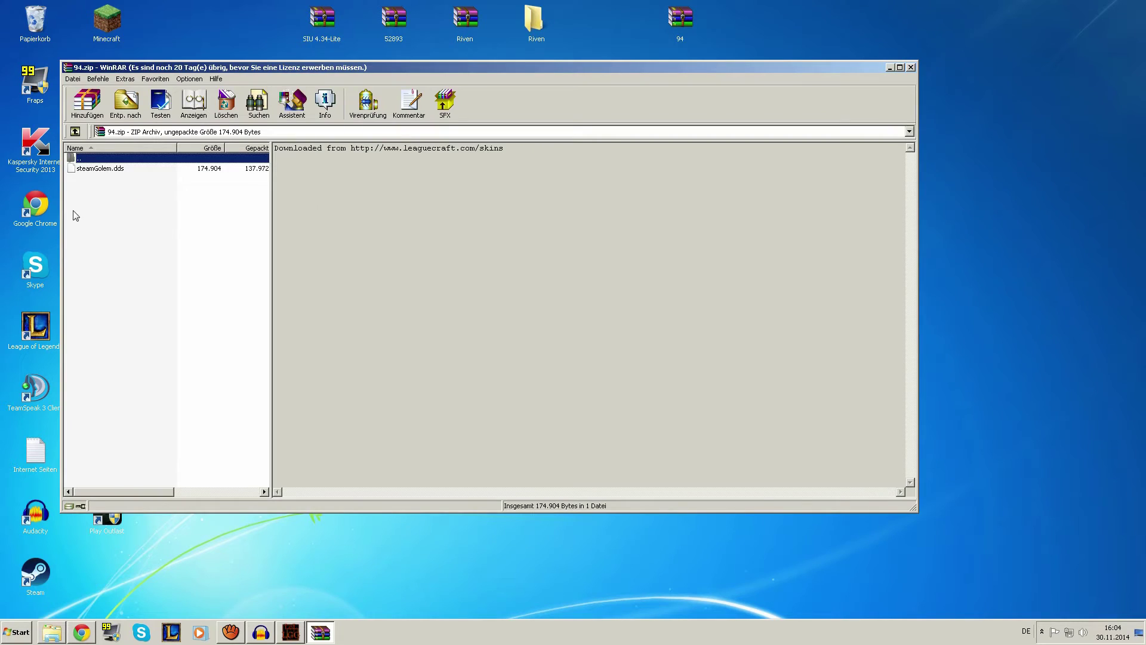
left_click(76, 215)
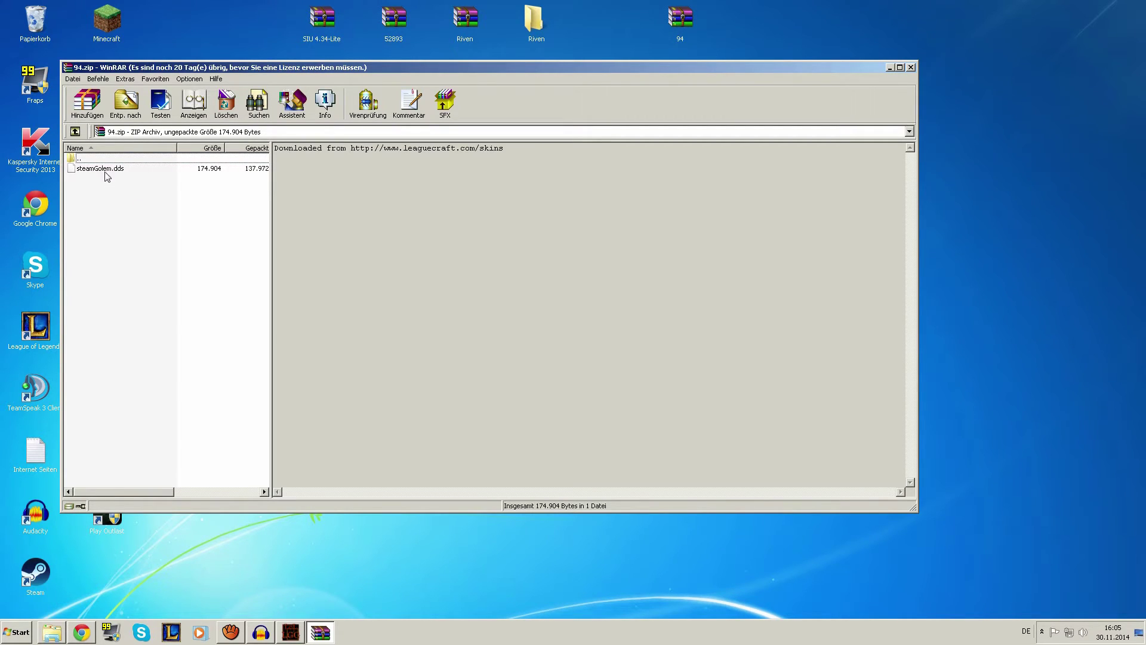
left_click(911, 67)
- Extract archive 94 into a folder named 94 and place that folder between the Riven folder and the archive
right_click(683, 17)
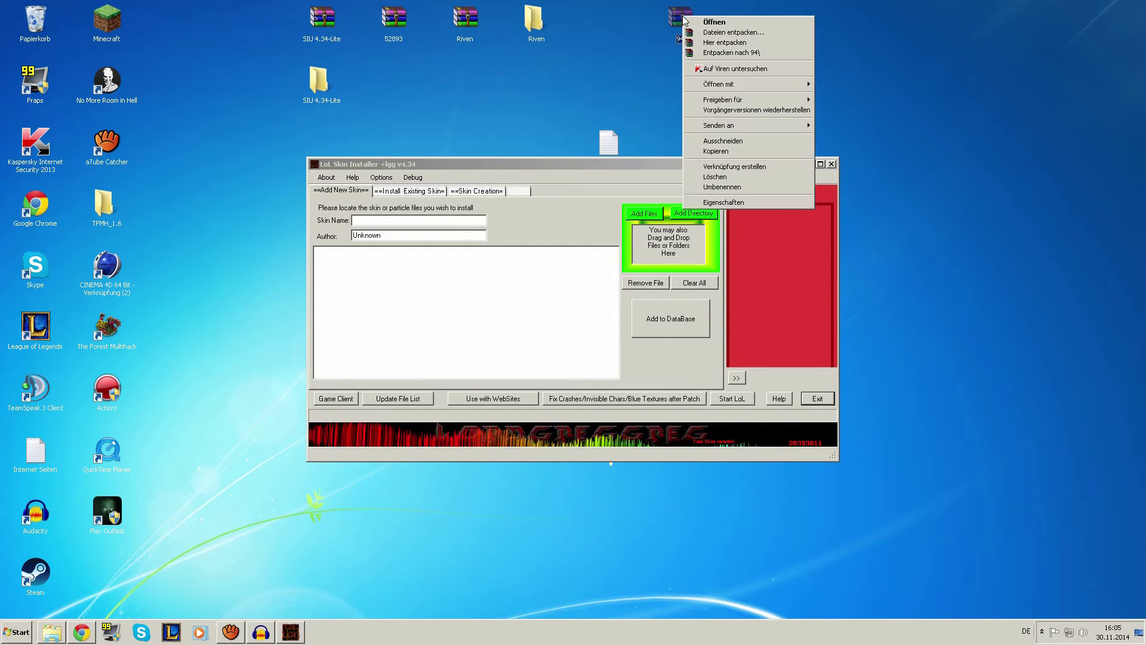
left_click(733, 43)
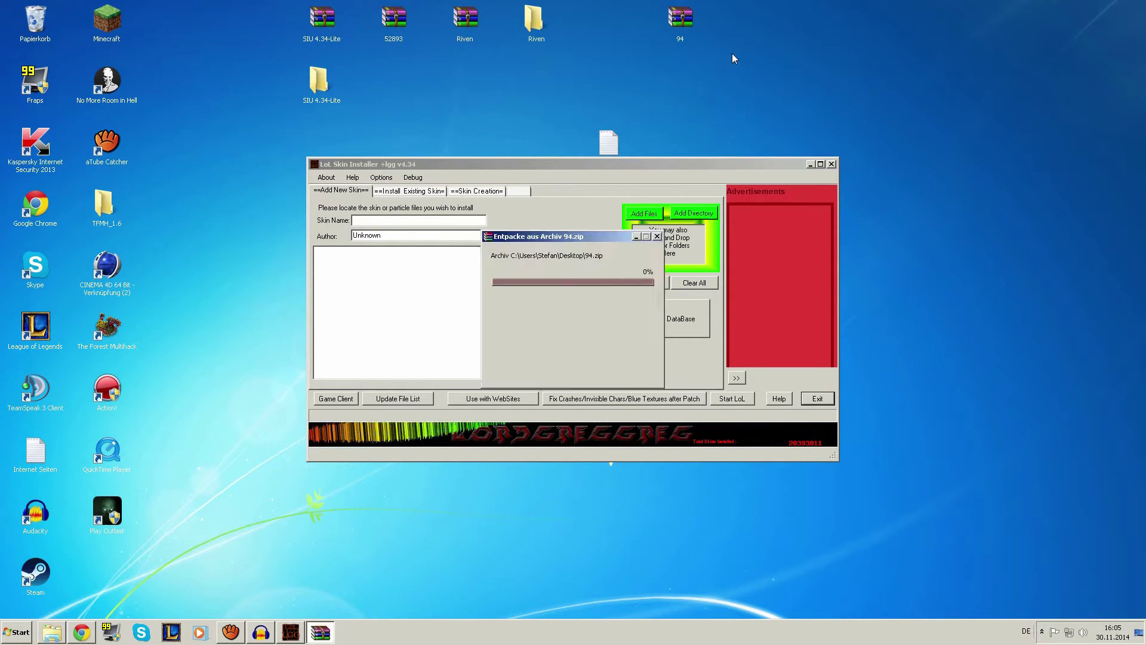
left_click_drag(103, 572, 613, 28)
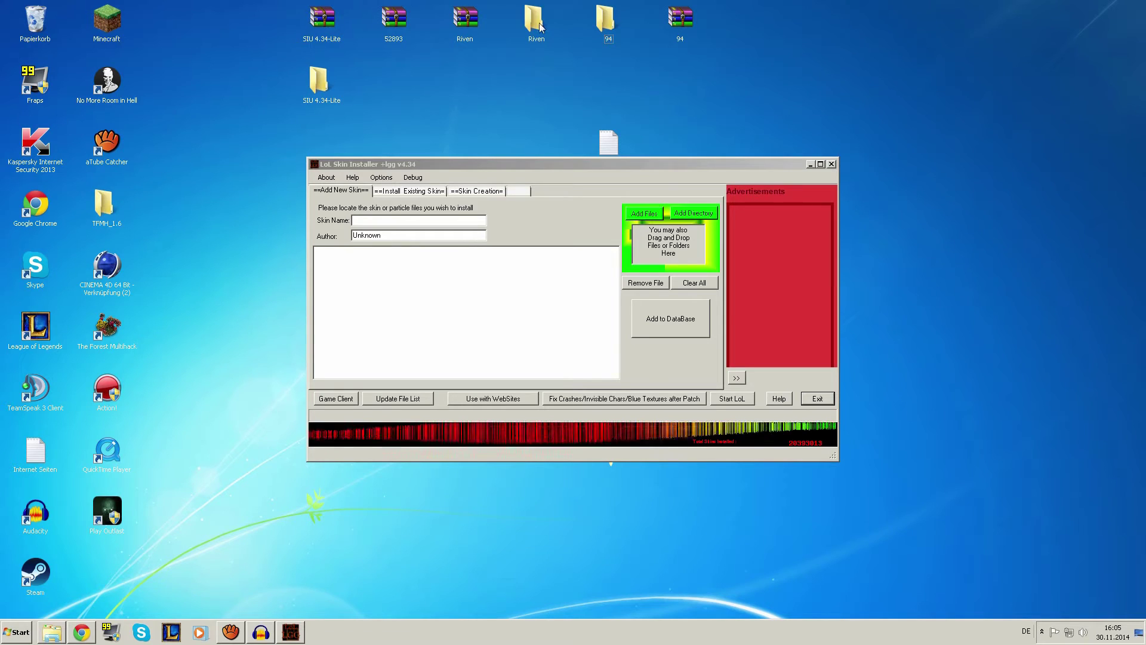
- Add riven_base_TX_CM.dds from the desktop's Riven folder to the new skin's file list in LoL Skin Installer
left_click(651, 215)
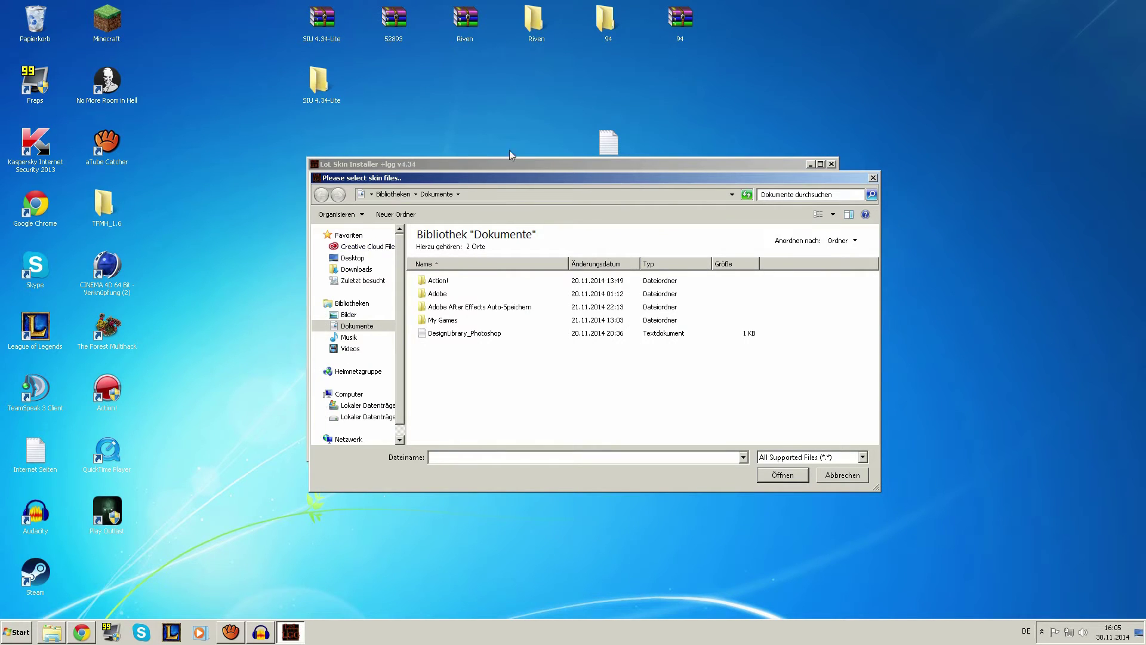
left_click(354, 258)
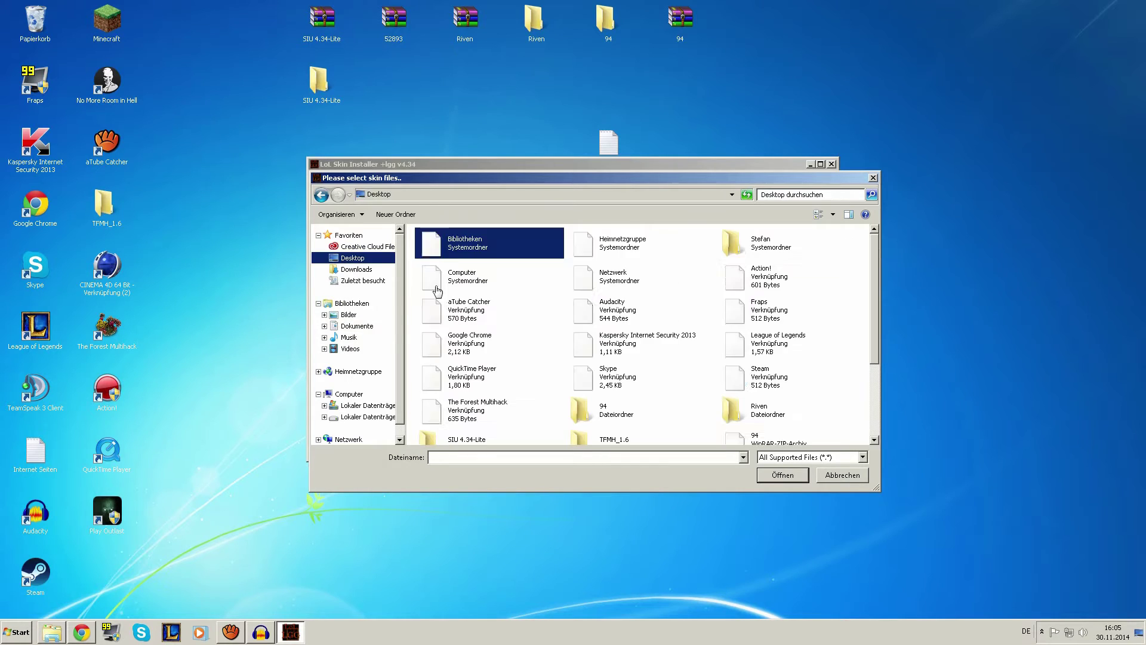
double_click(724, 412)
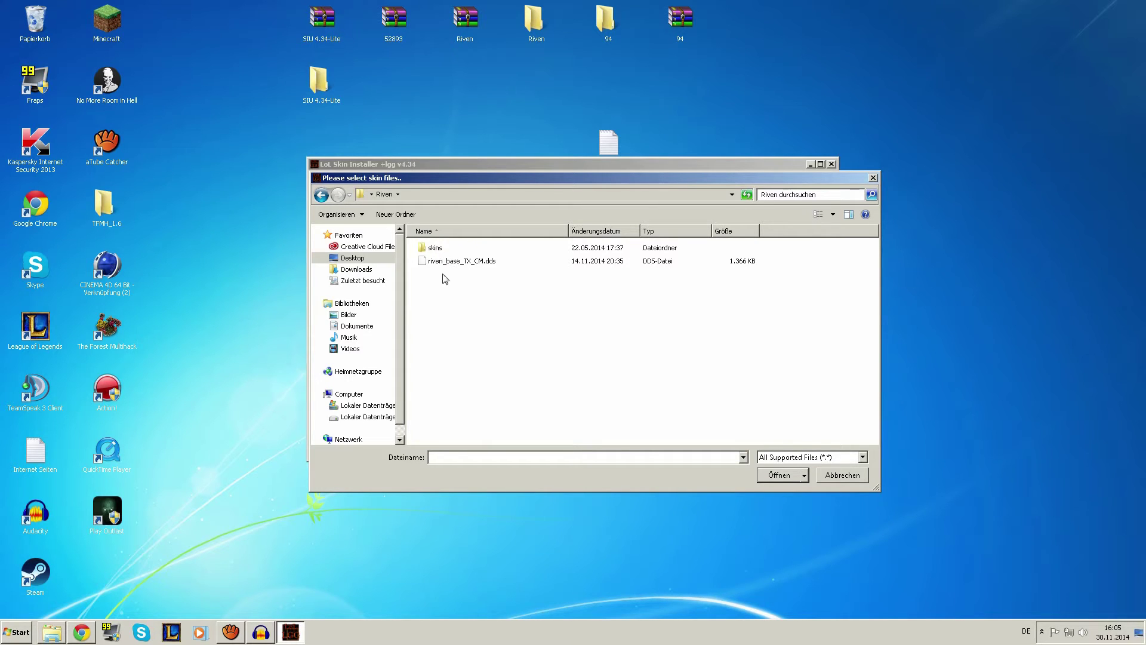
left_click_drag(444, 290, 446, 328)
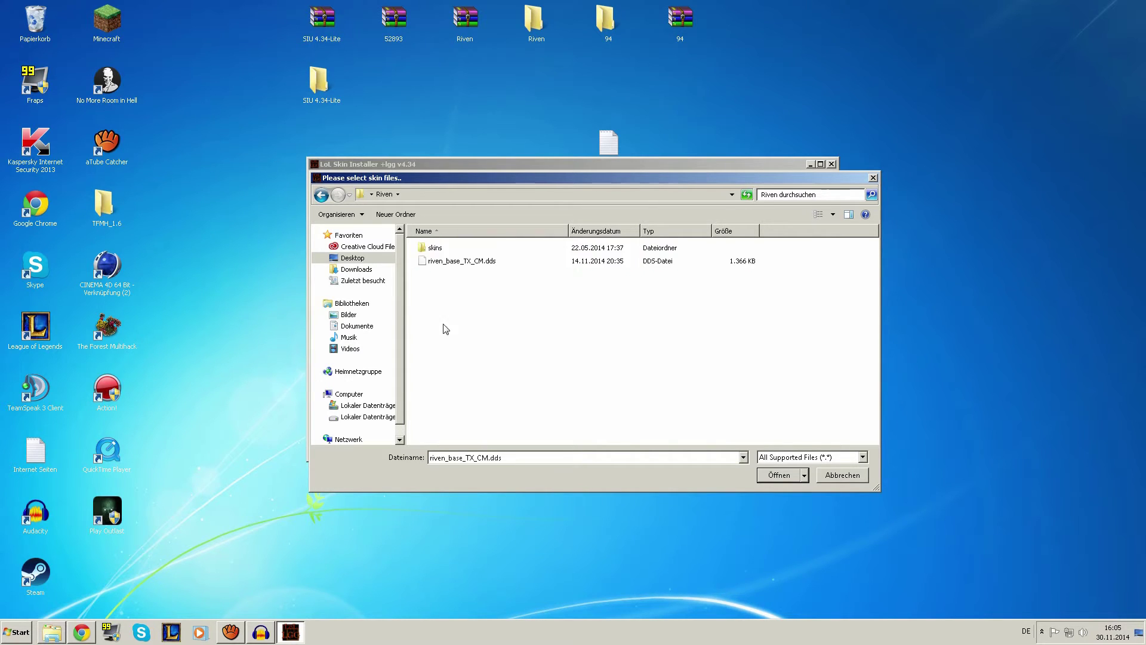
left_click(459, 263)
left_click(778, 474)
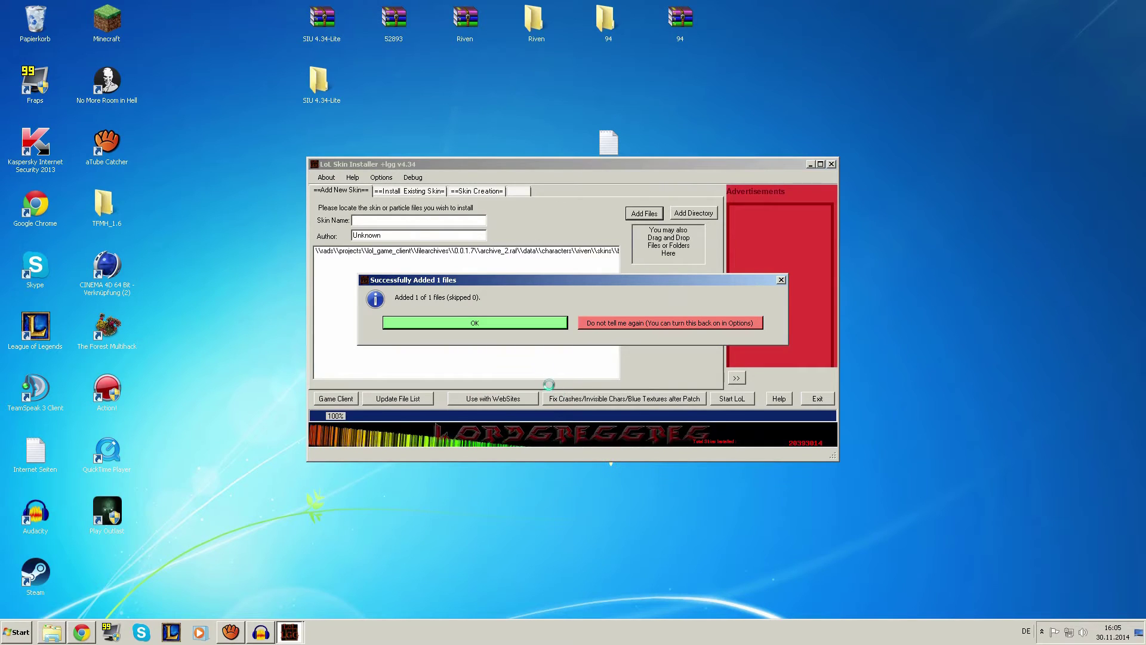
- Add riven.skl and riven.skn from the Riven skin's base folder to the new skin's file list
left_click(476, 323)
left_click(646, 215)
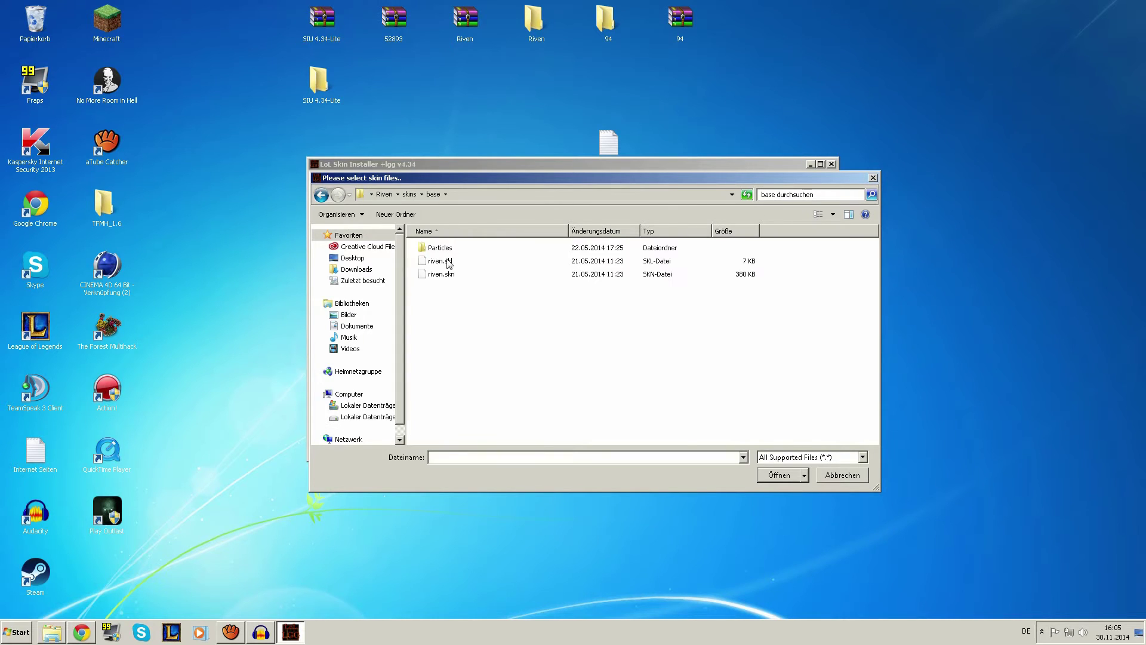
left_click_drag(443, 302, 444, 269)
left_click(765, 473)
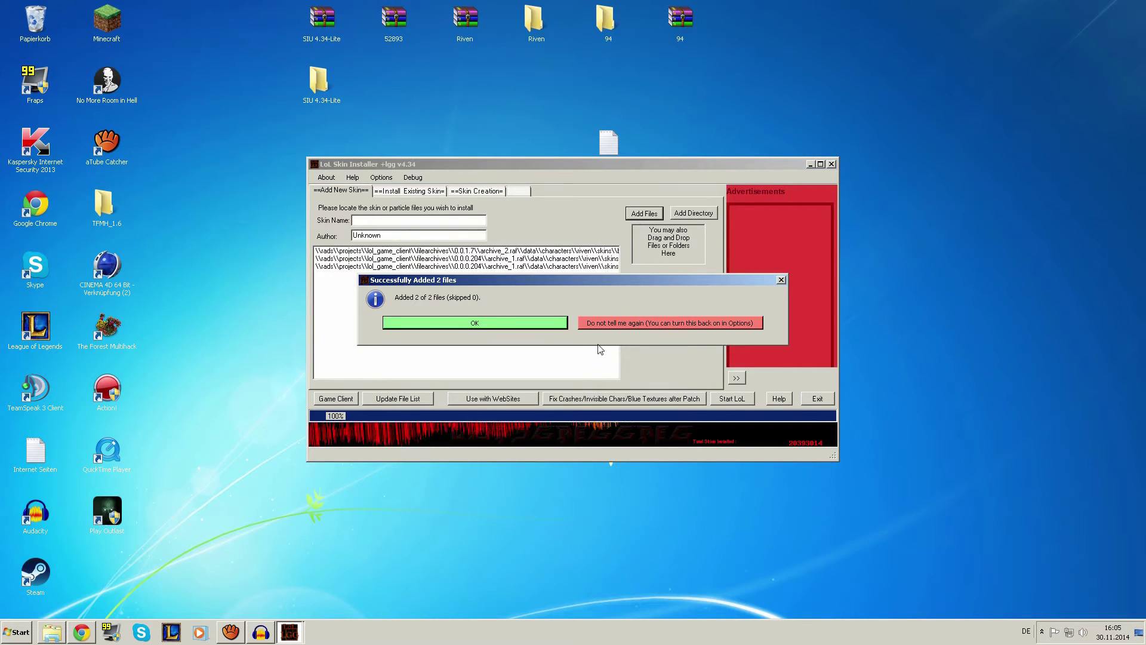
left_click(569, 320)
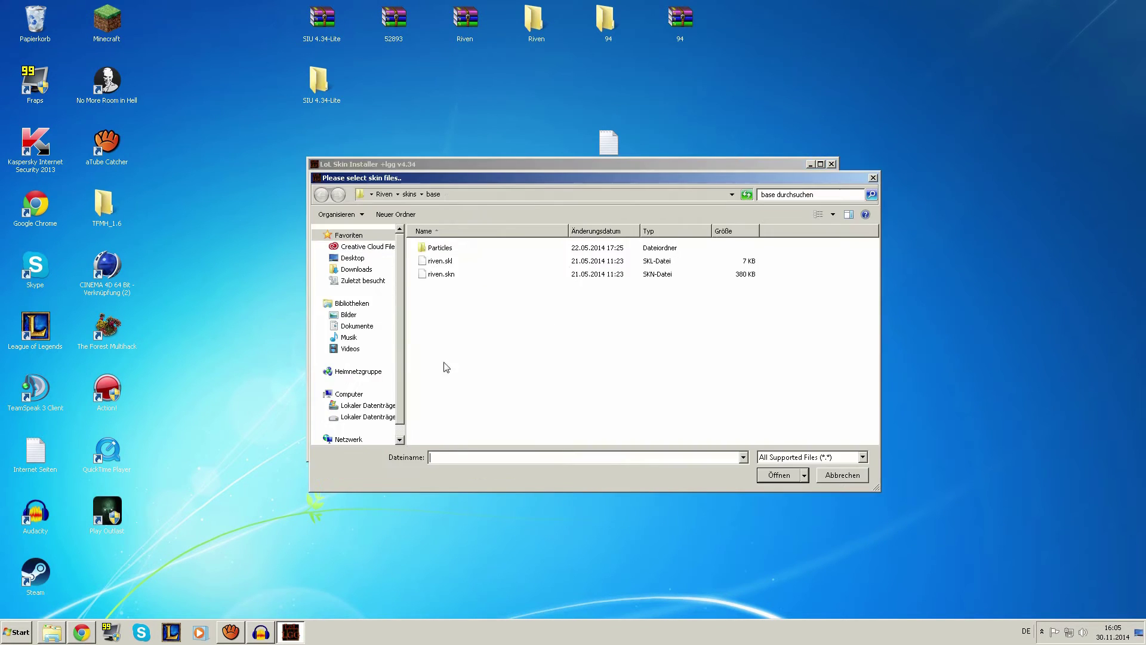
- Add every file in the Particles folder, from AlphaStrike05.dds to sword_profile_glow_02.dds, to the new skin's file list
double_click(443, 247)
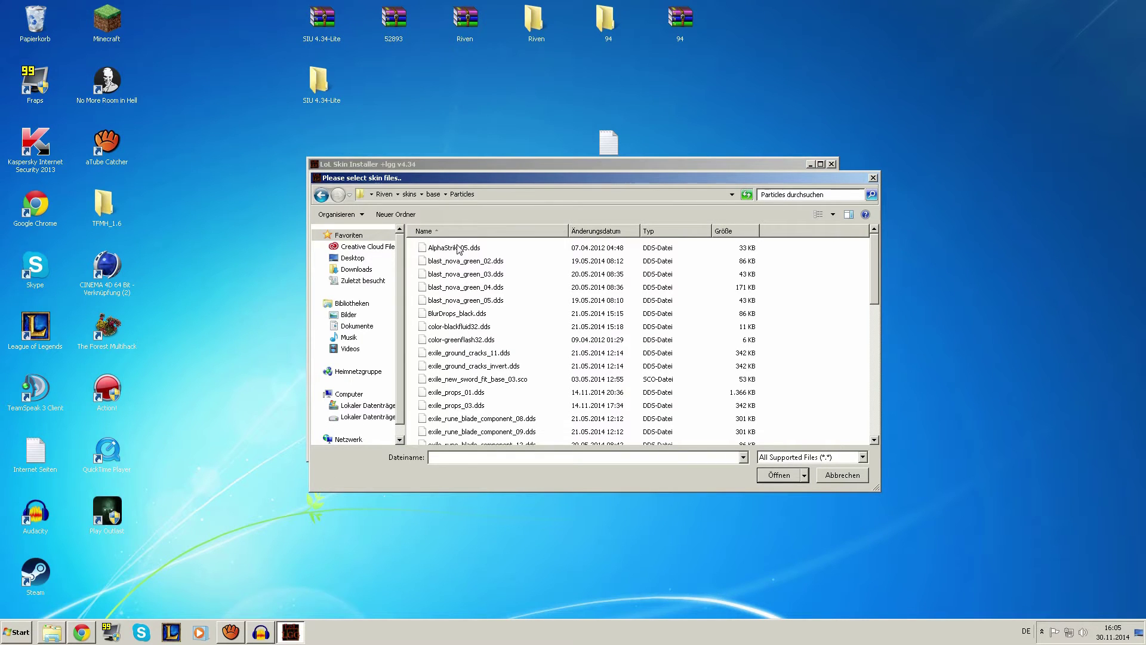
left_click(458, 249)
scroll(477, 310, "down", 8)
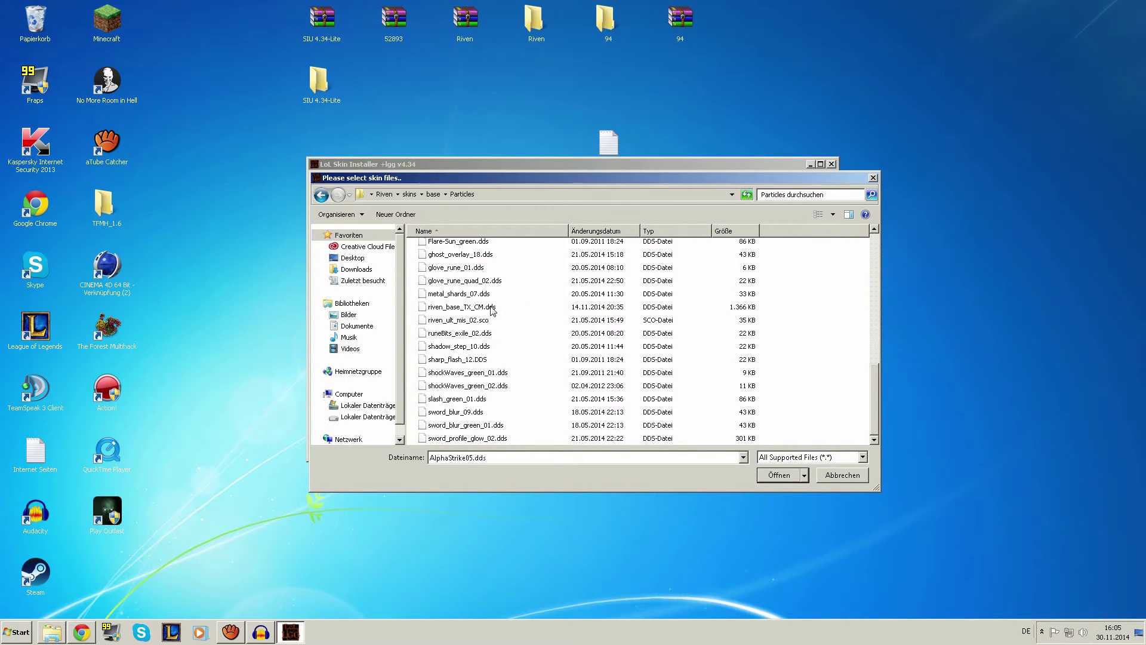
scroll(494, 309, "up", 8)
scroll(471, 370, "down", 8)
left_click(478, 440, "shift")
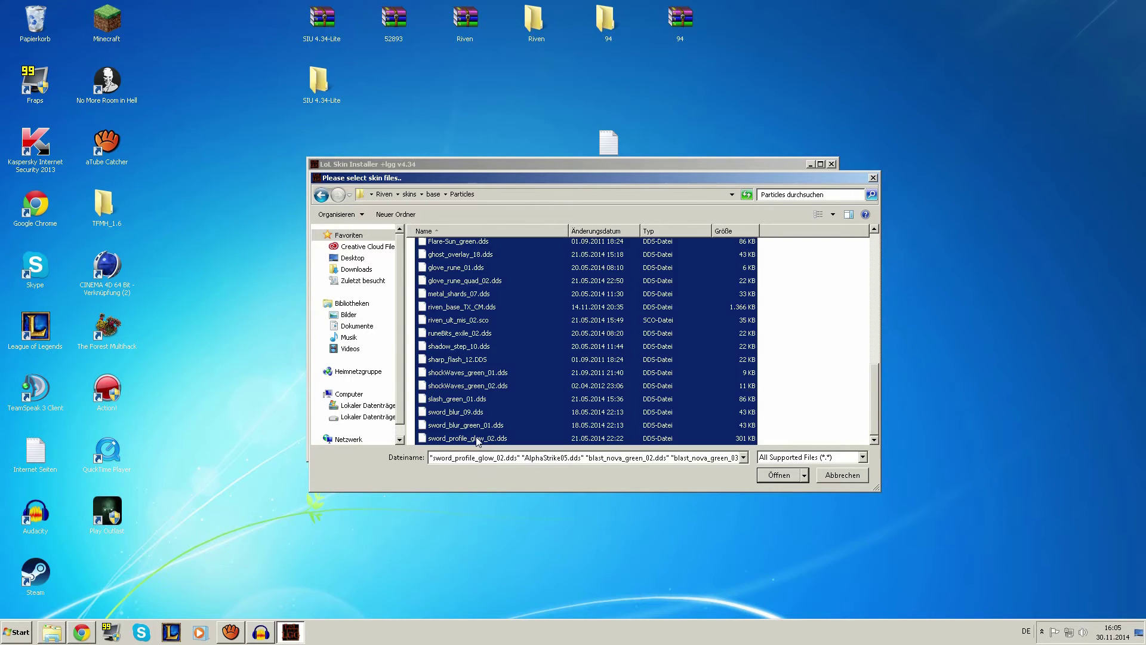
left_click(779, 475)
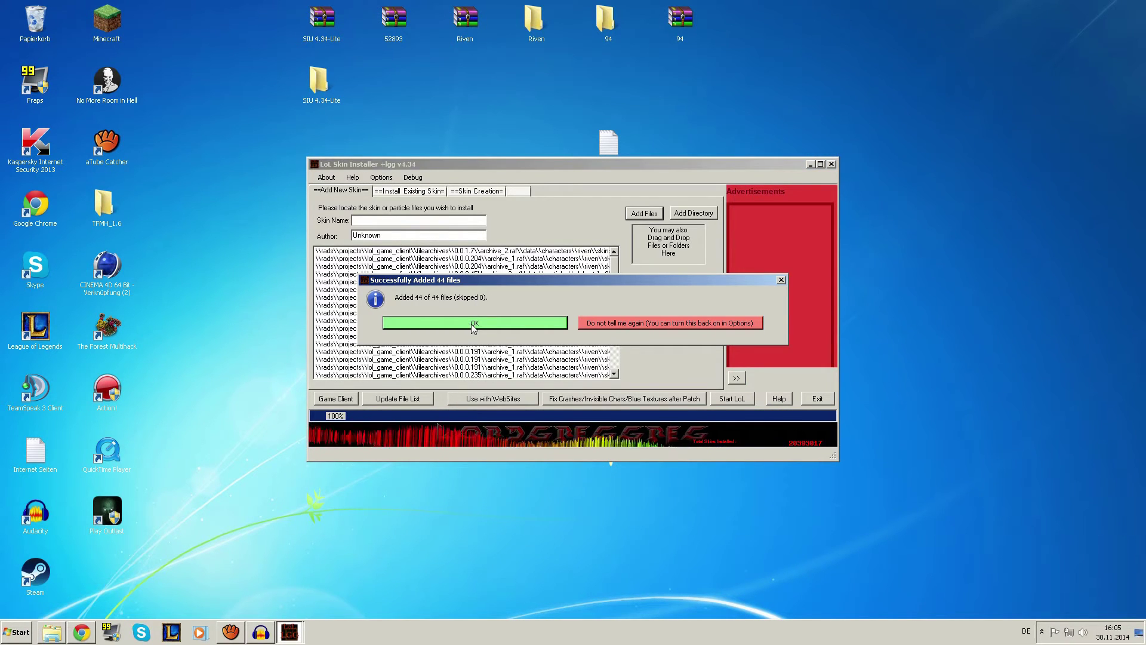
left_click(484, 323)
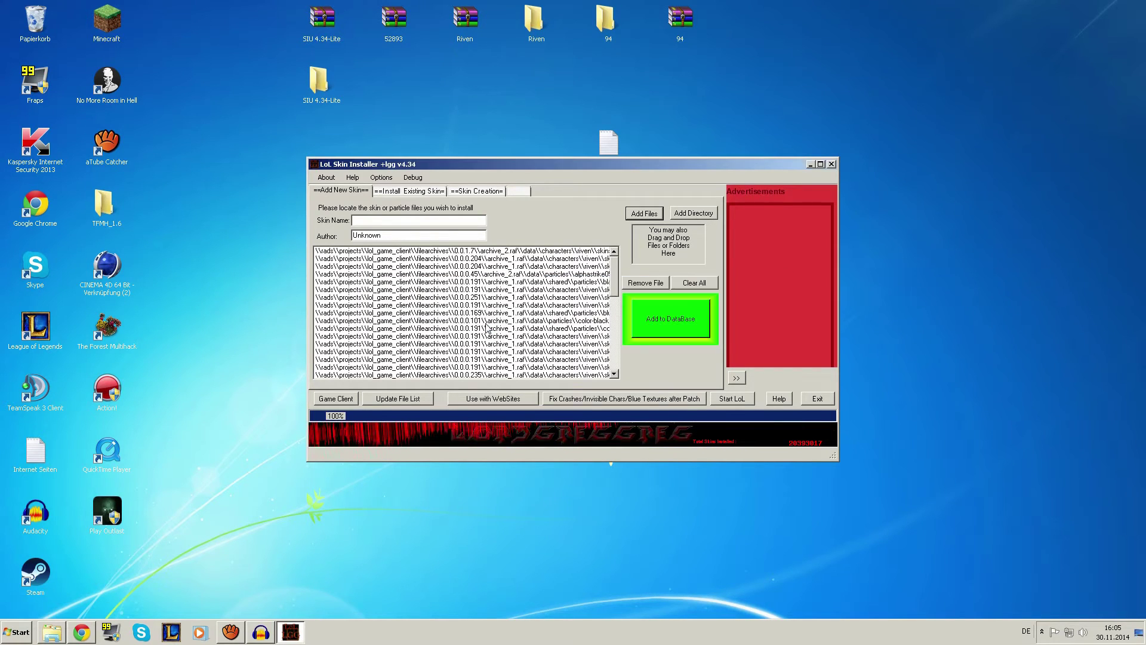
- Add the listed files to the skin database under the name Riven Skin, without installing automatically
left_click(682, 325)
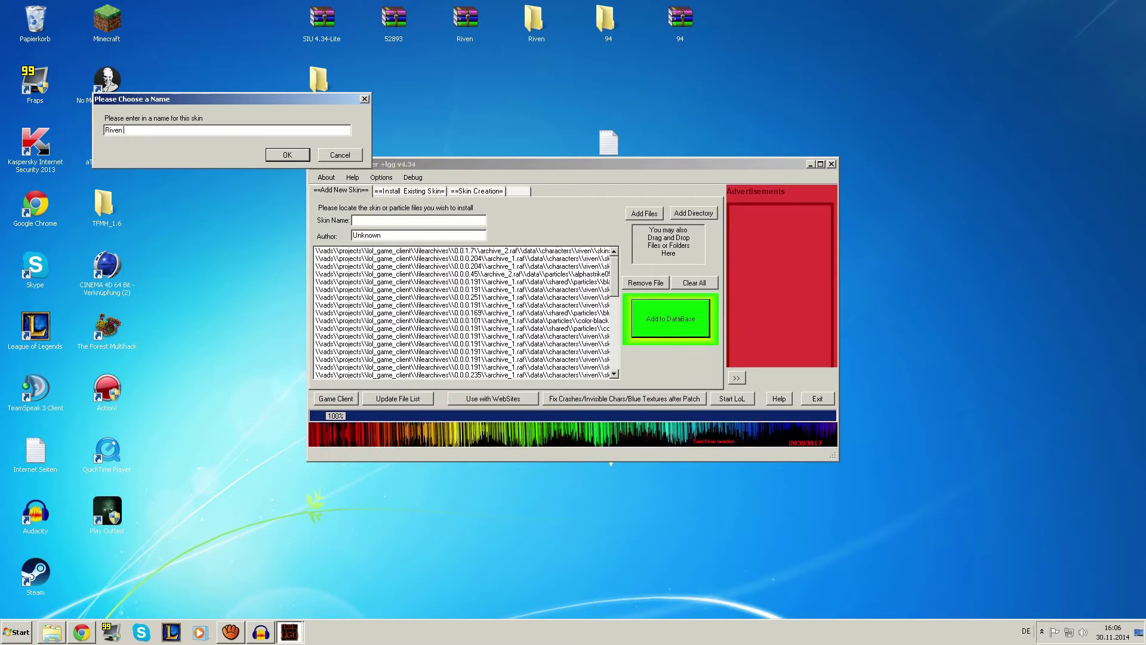
left_click(289, 156)
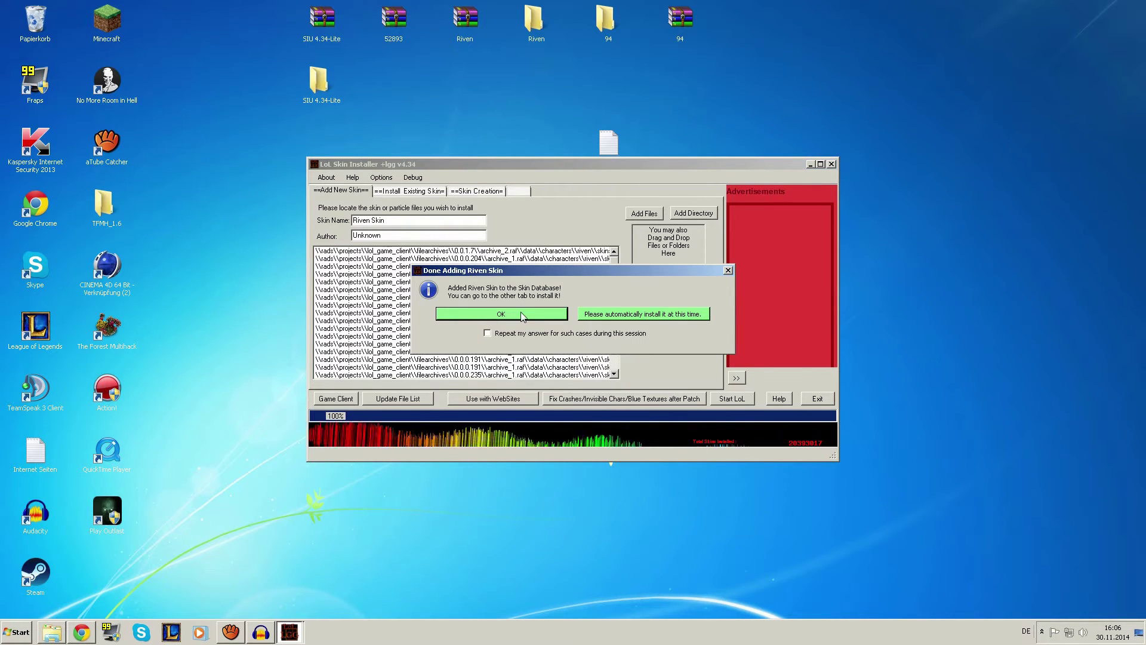
left_click(521, 317)
- Install Riven Skin from the existing skins with the preset install preferences, checking the YouTube message in Chrome while it runs
left_click(403, 189)
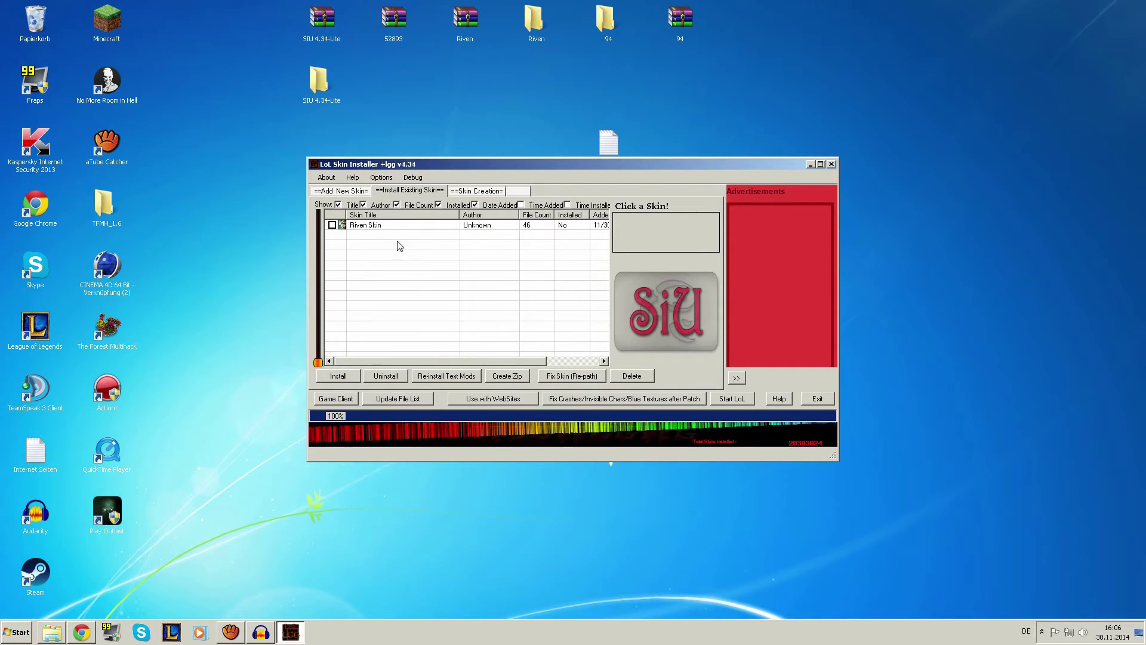
left_click(332, 226)
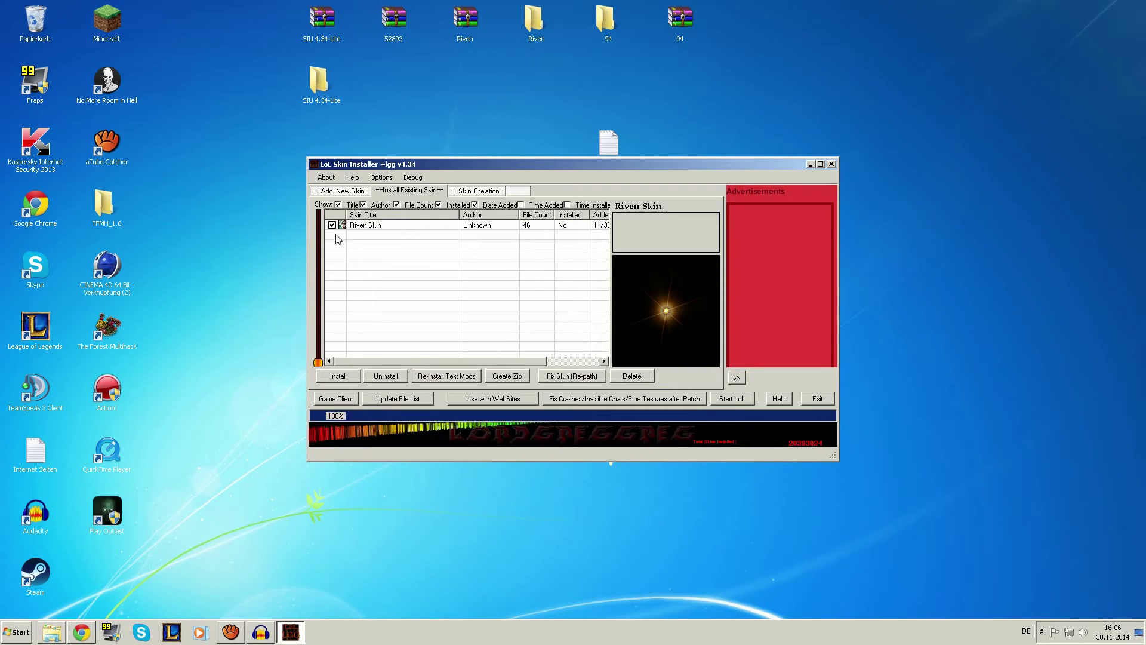
left_click(339, 376)
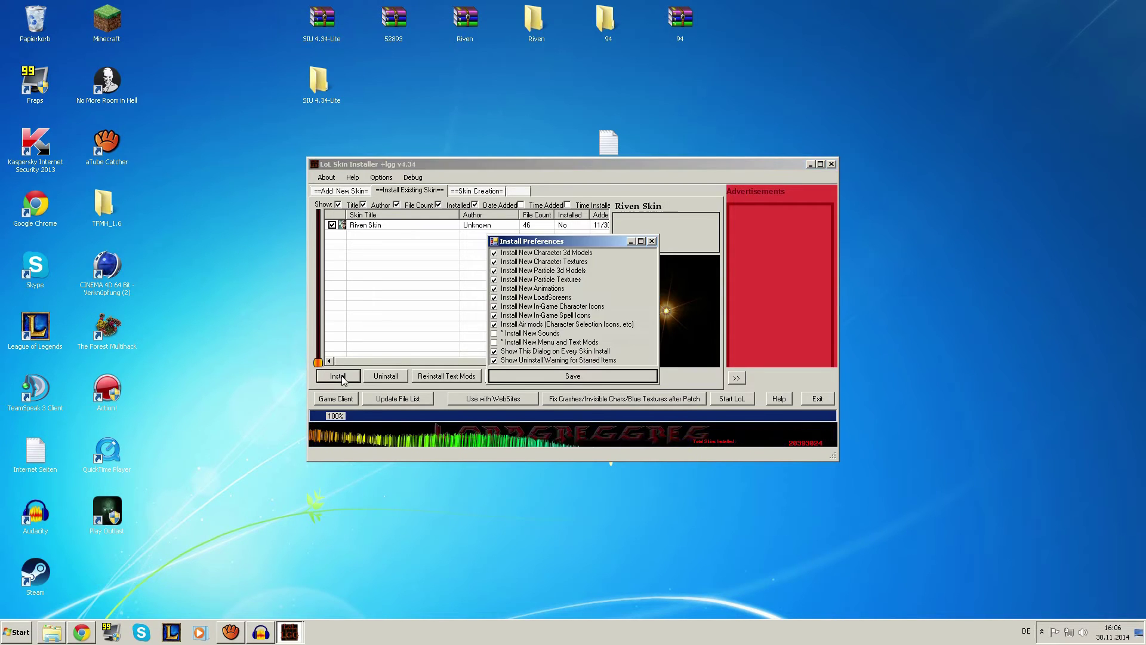
left_click(565, 375)
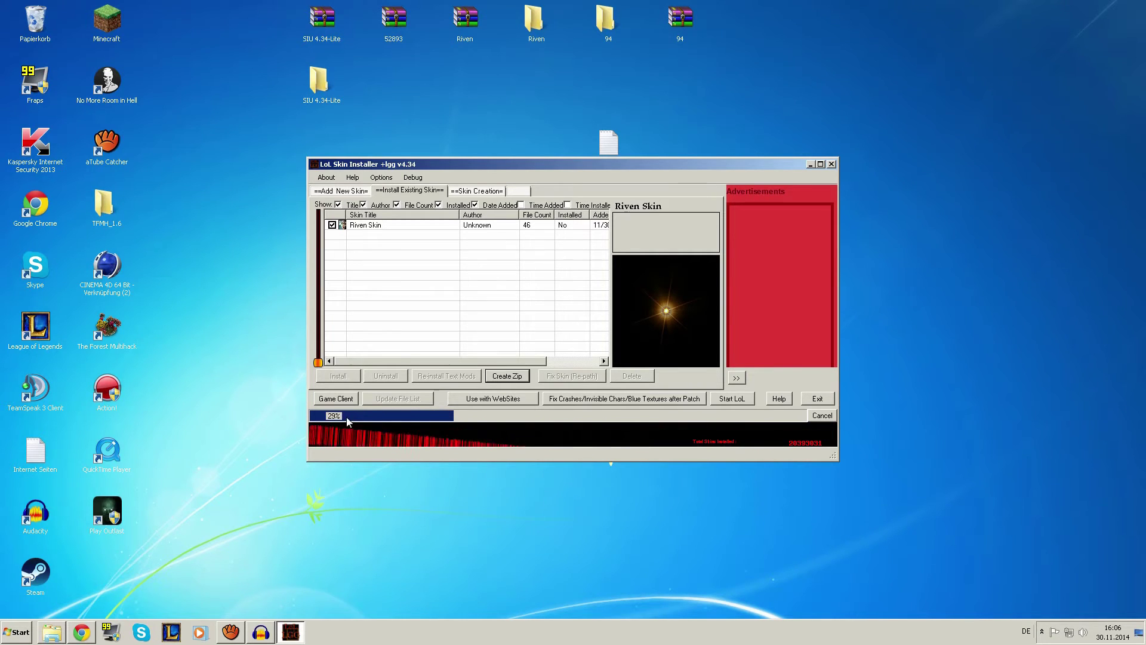
left_click(78, 636)
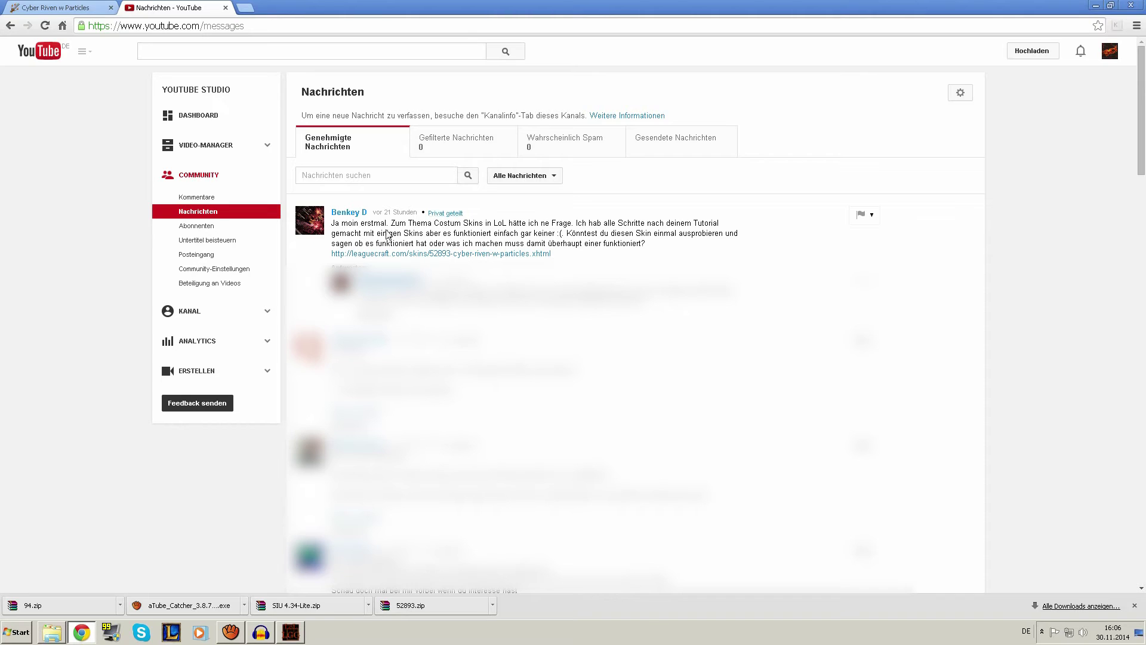
left_click(1090, 6)
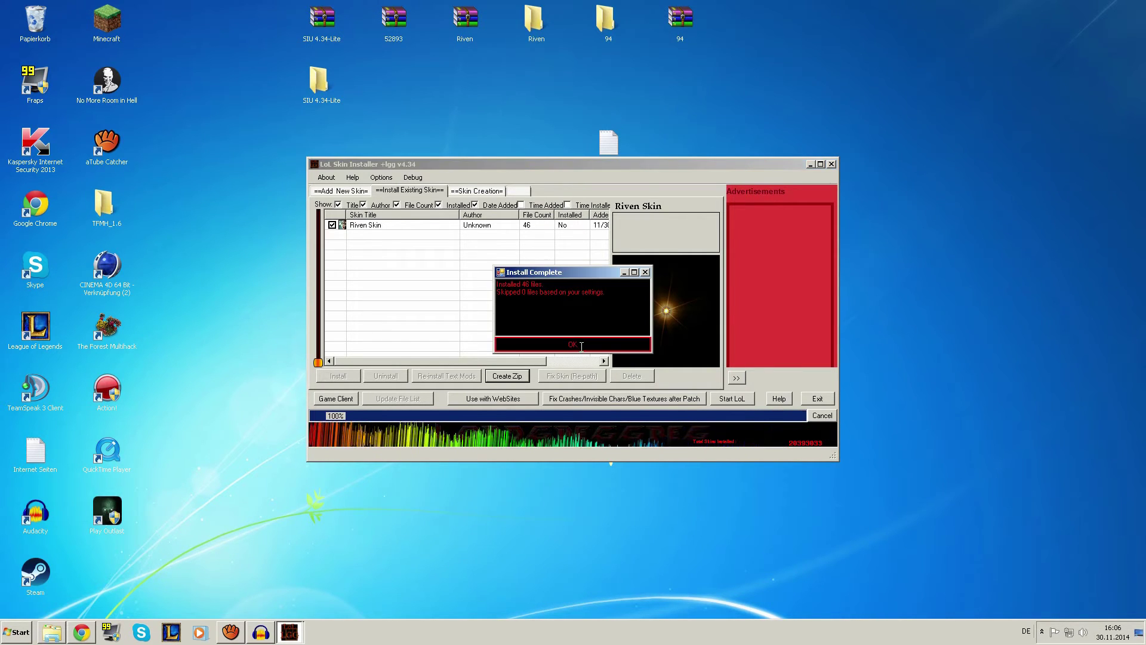
left_click(585, 343)
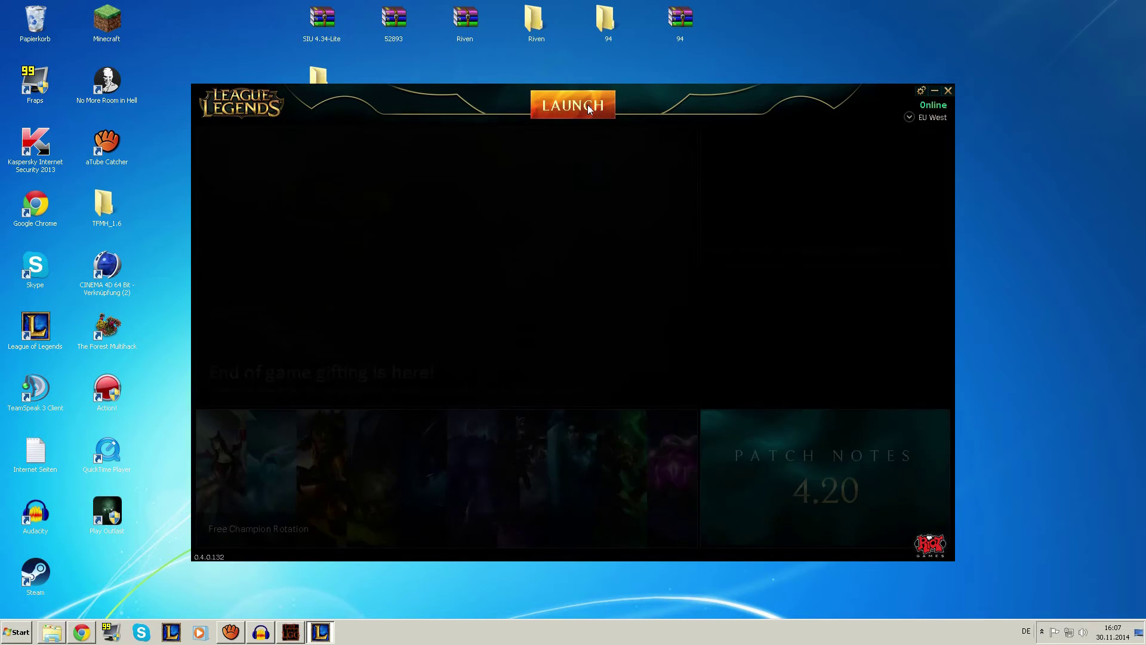
- Launch the League of Legends client and log in with the account password
left_click(588, 108)
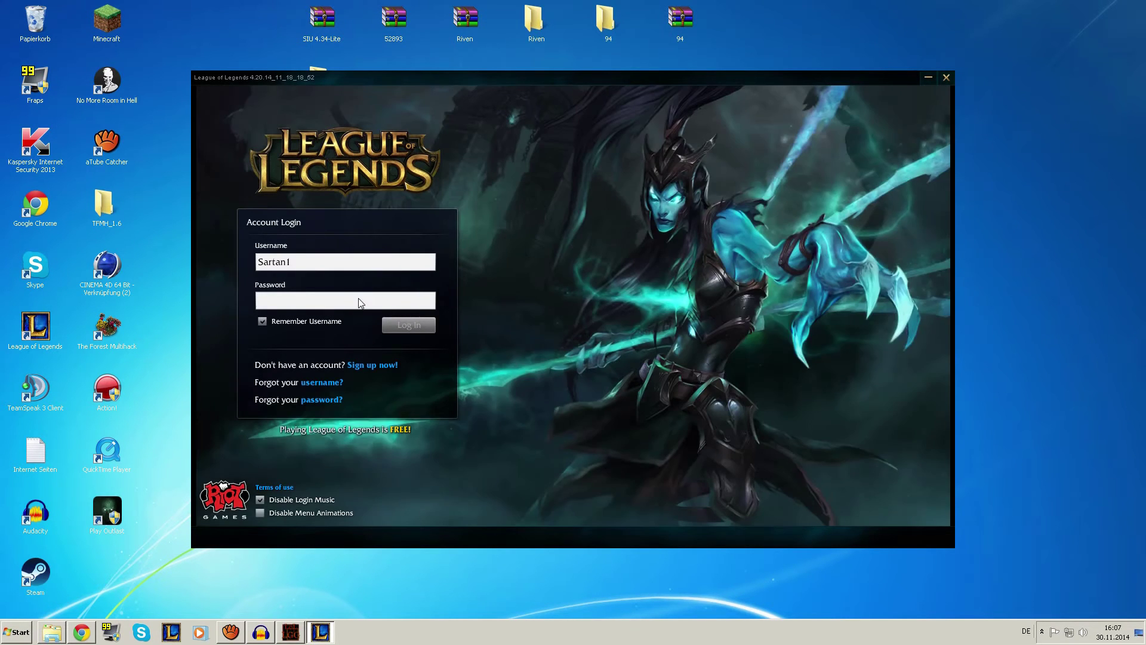
left_click(361, 302)
type("**")
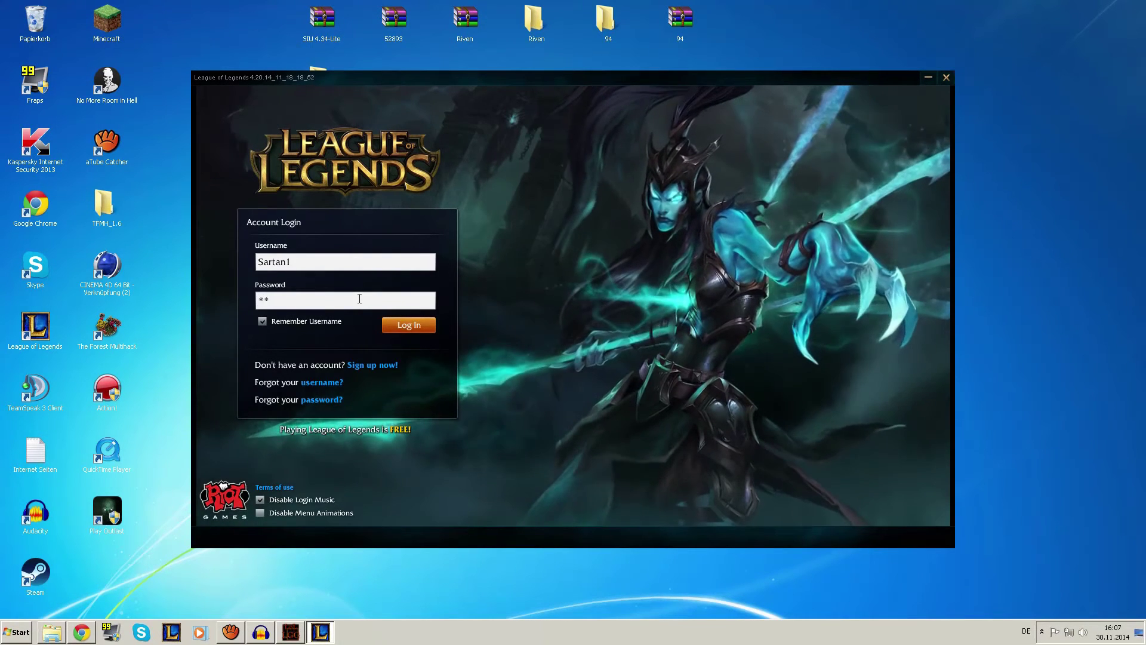
type("********")
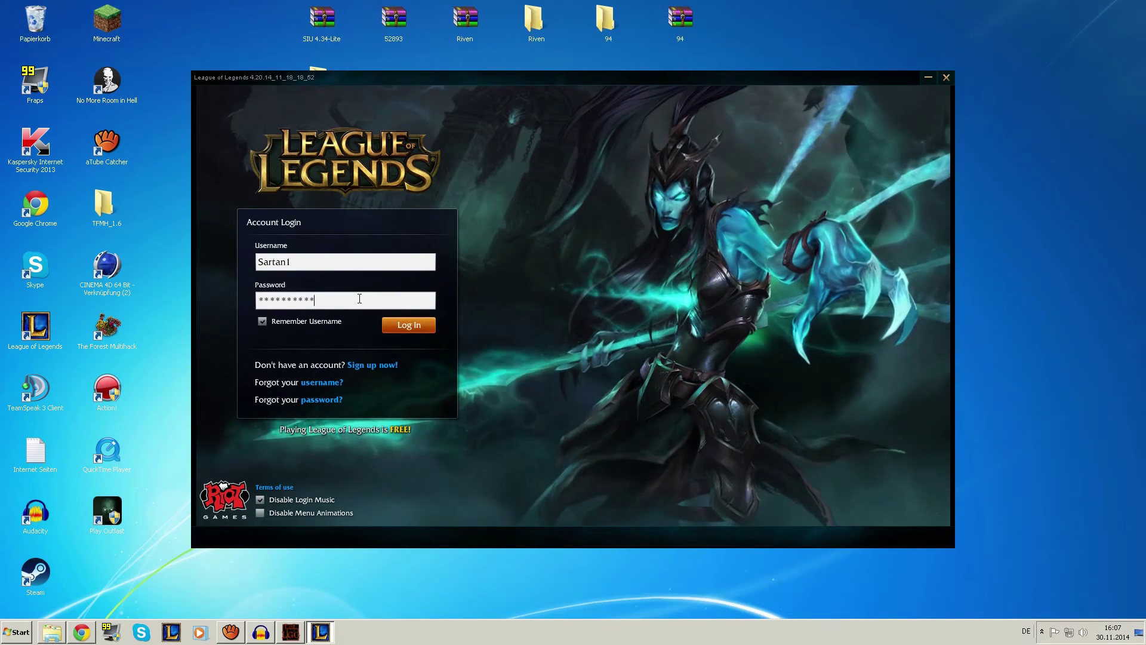
type("*******")
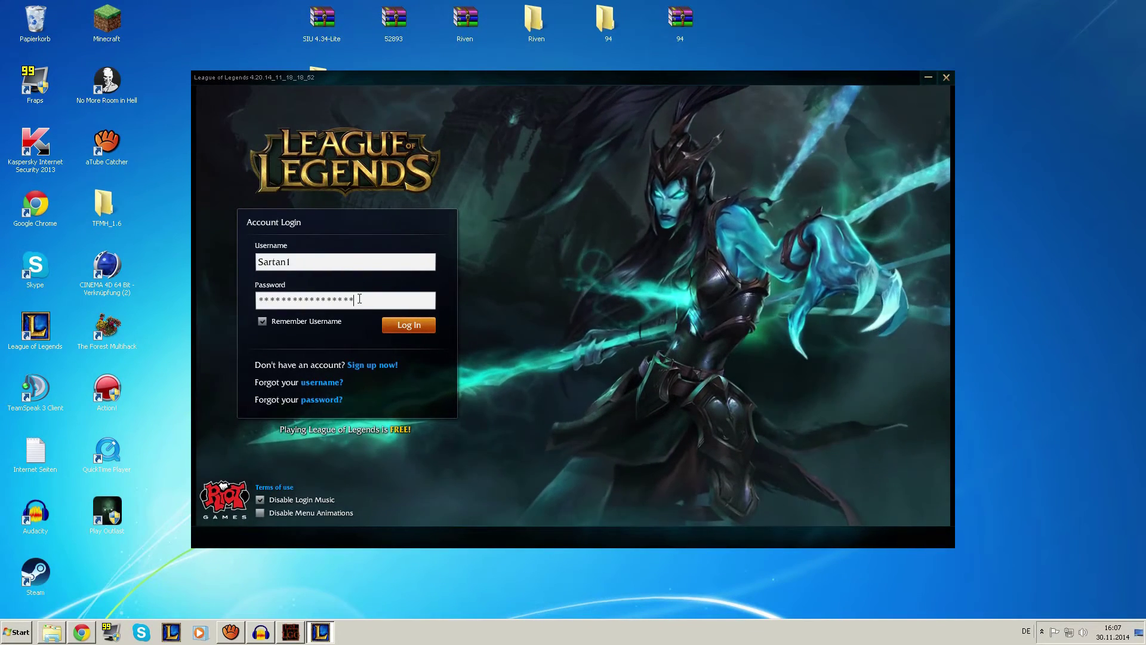
key("Return")
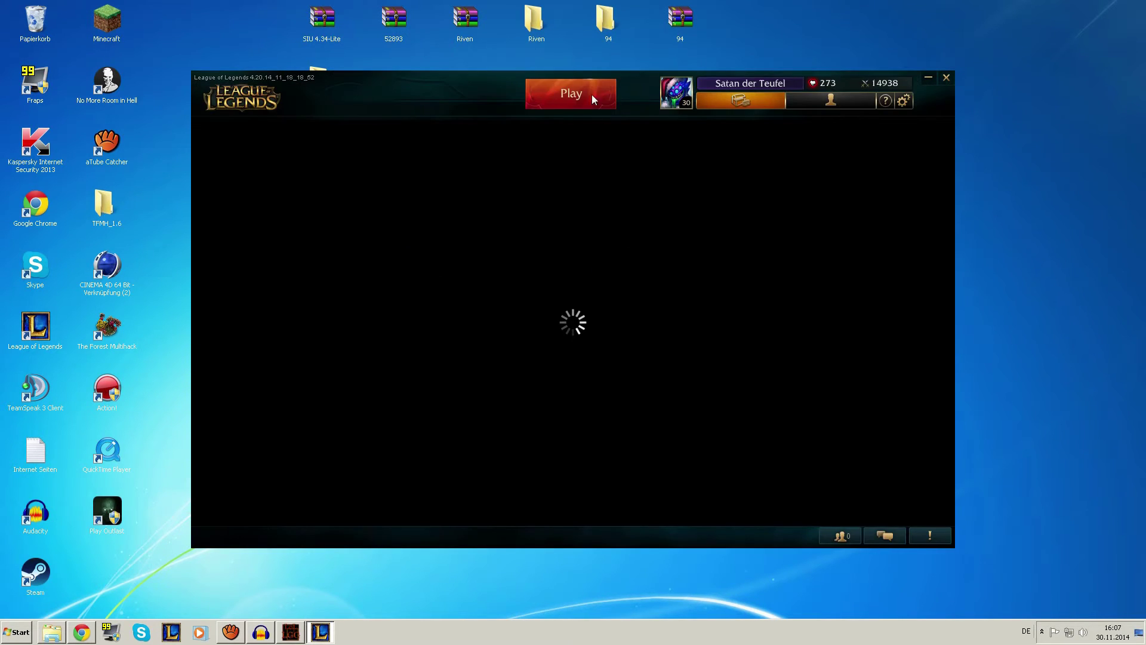
- Create a custom 5-player Blind Pick game on Summoner's Rift (Beta) and start it to enter champion selection
left_click(583, 96)
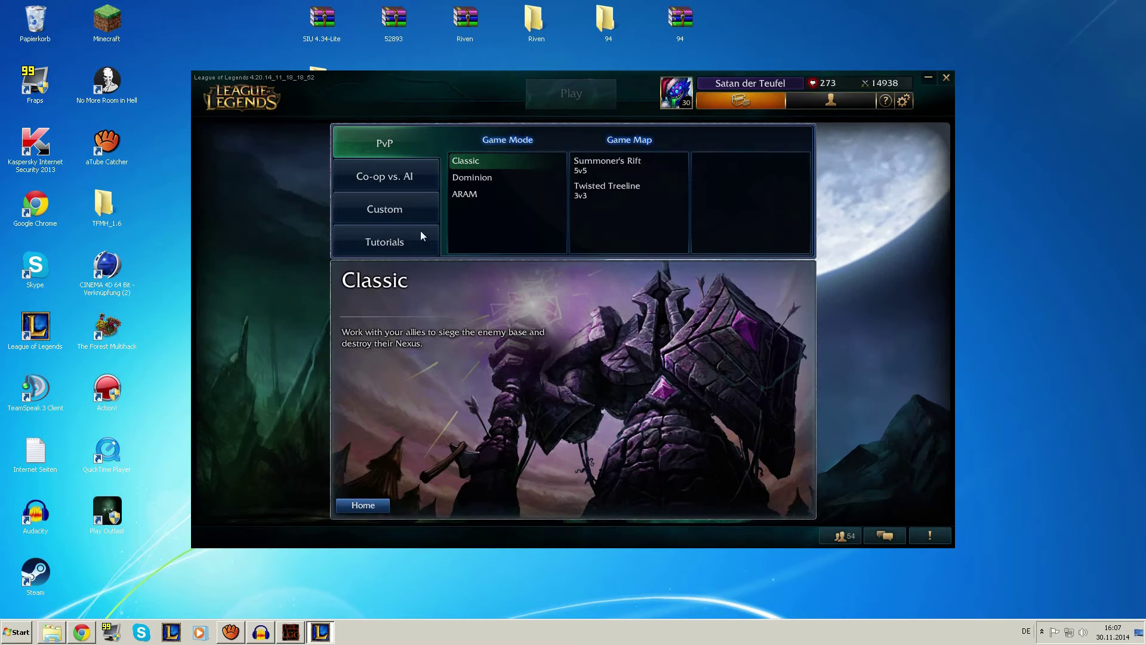
left_click(391, 210)
left_click(754, 501)
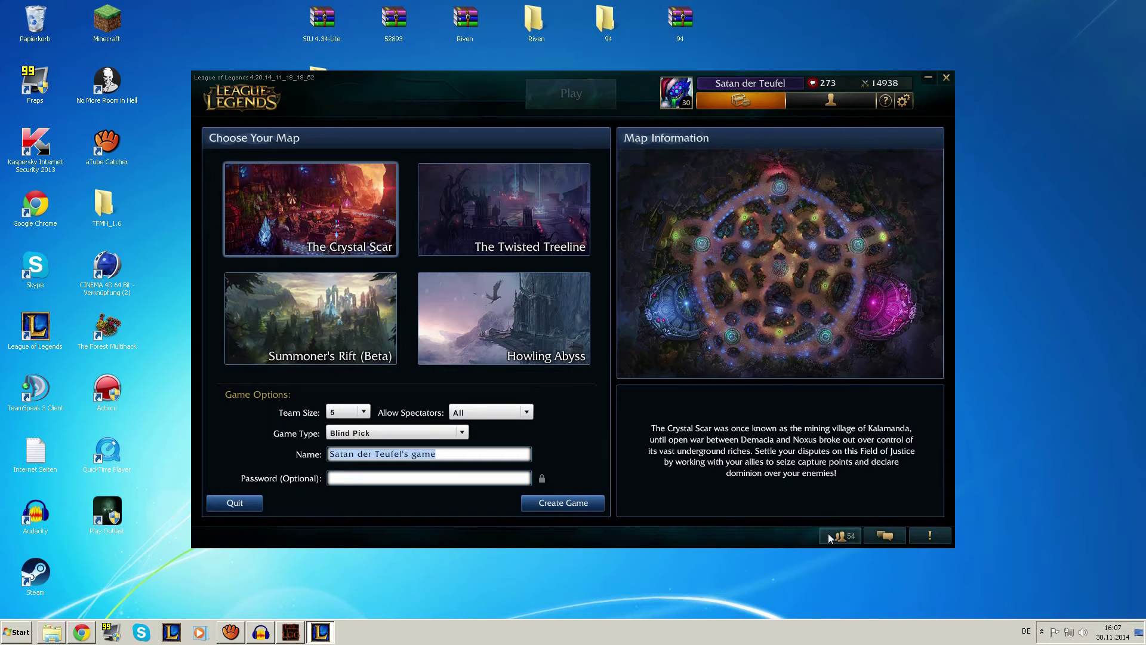
left_click(836, 536)
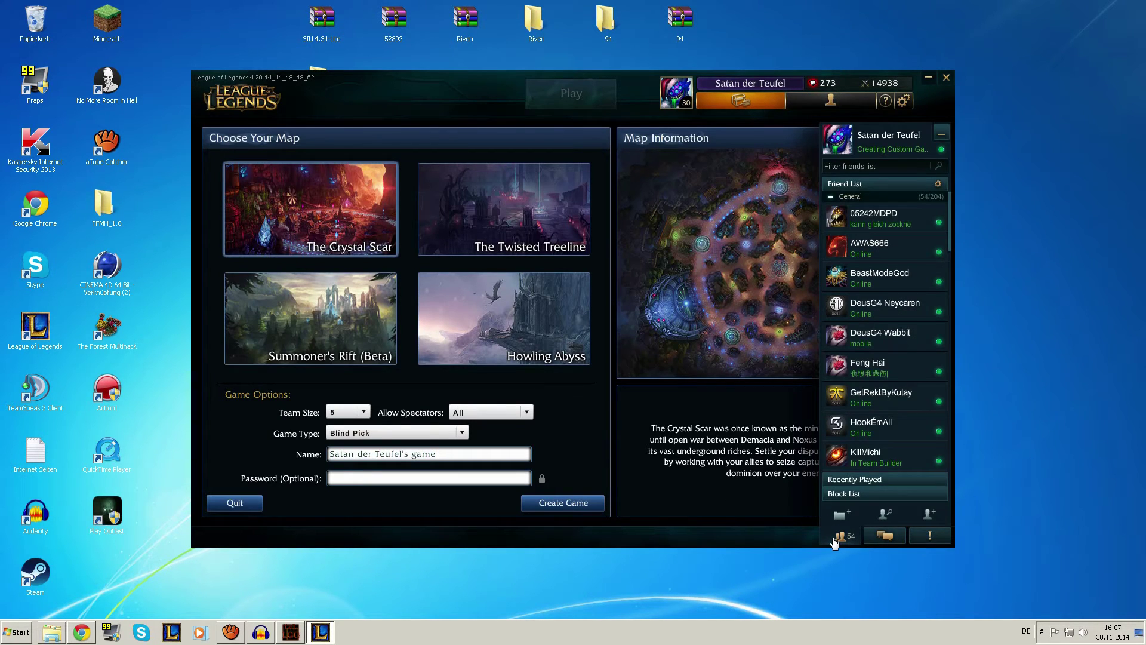
left_click(834, 539)
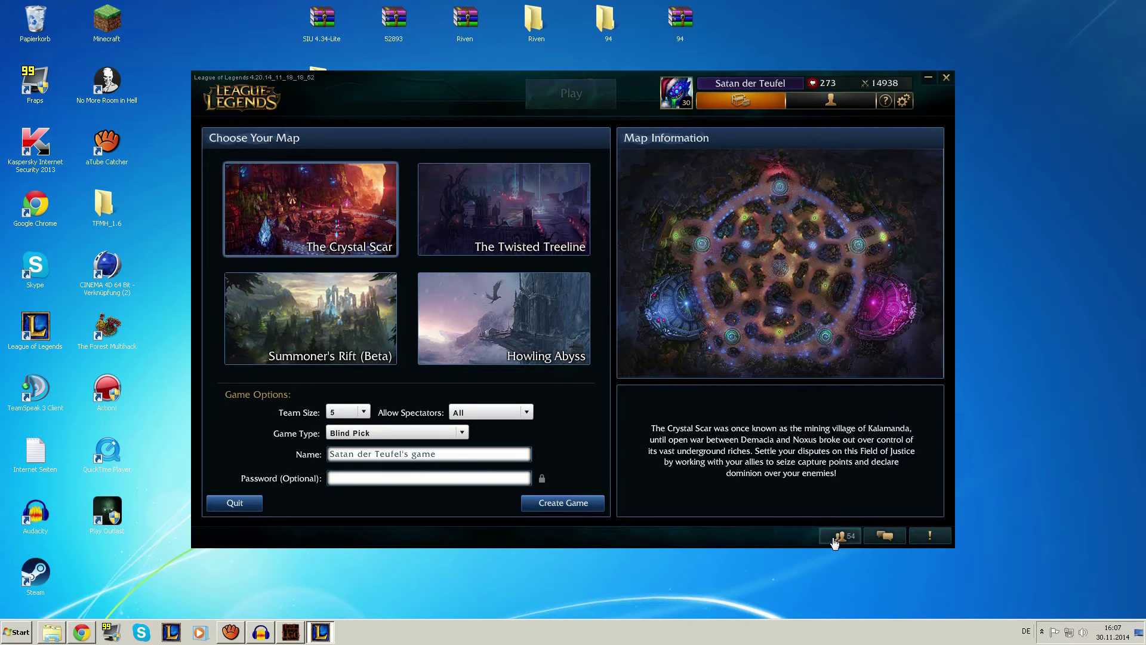
left_click(316, 302)
left_click(570, 498)
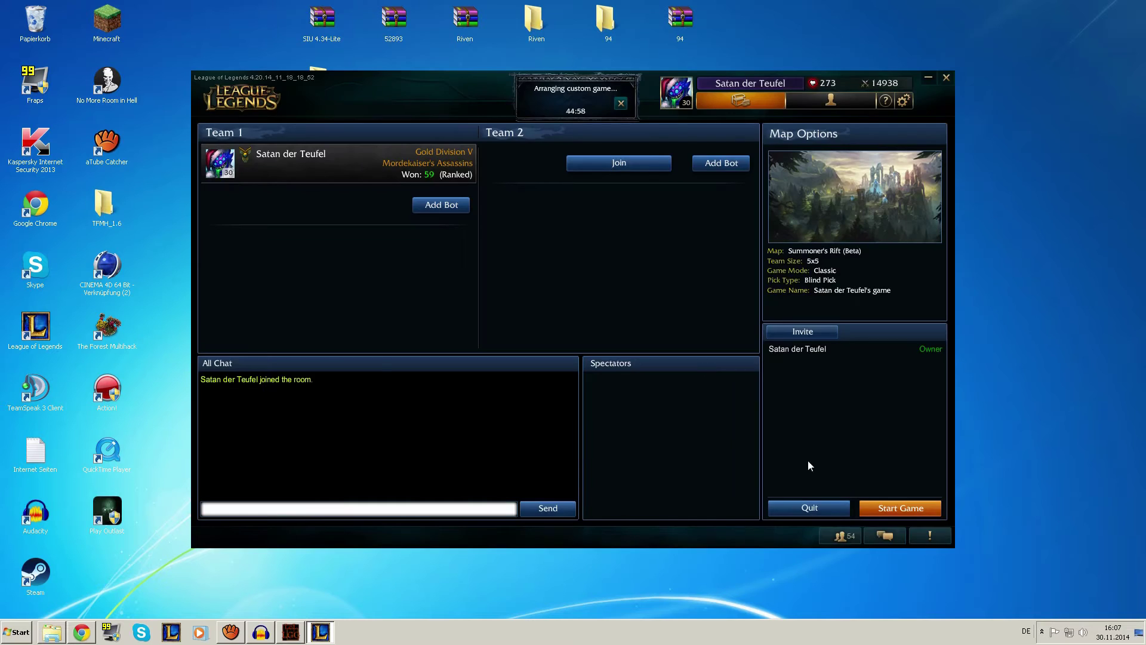
left_click(901, 508)
left_click(561, 362)
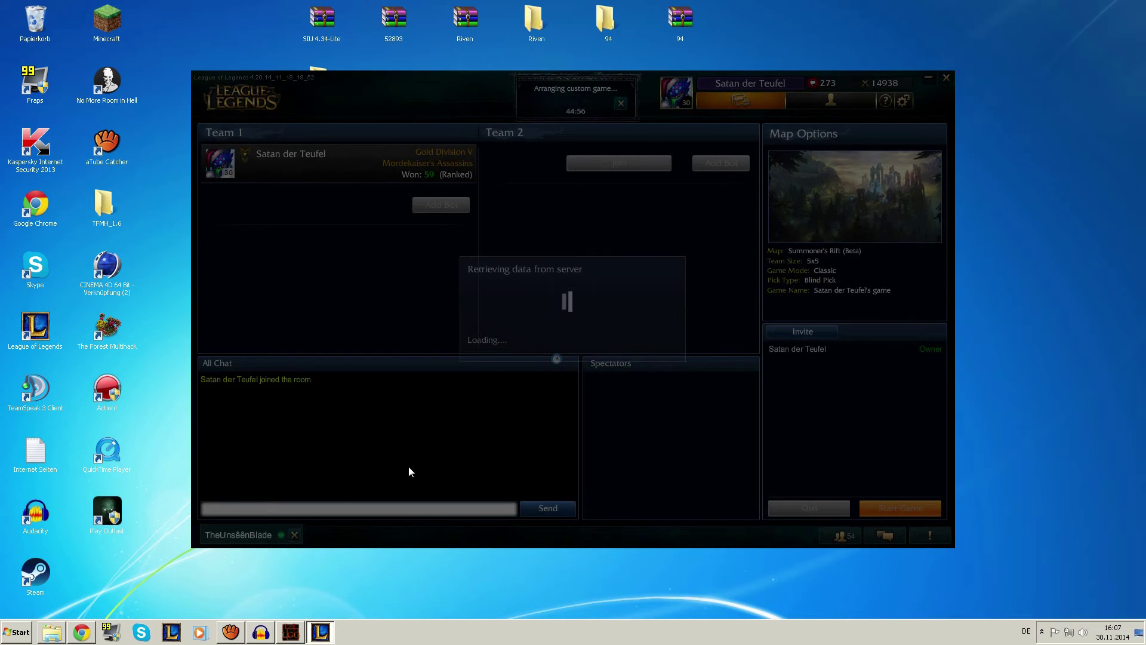
- Reply to the friend's chat with "ist nur ein custom", "mache gerade video", "^^" and "antwort auf nachricht", and close the chat window
left_click(252, 536)
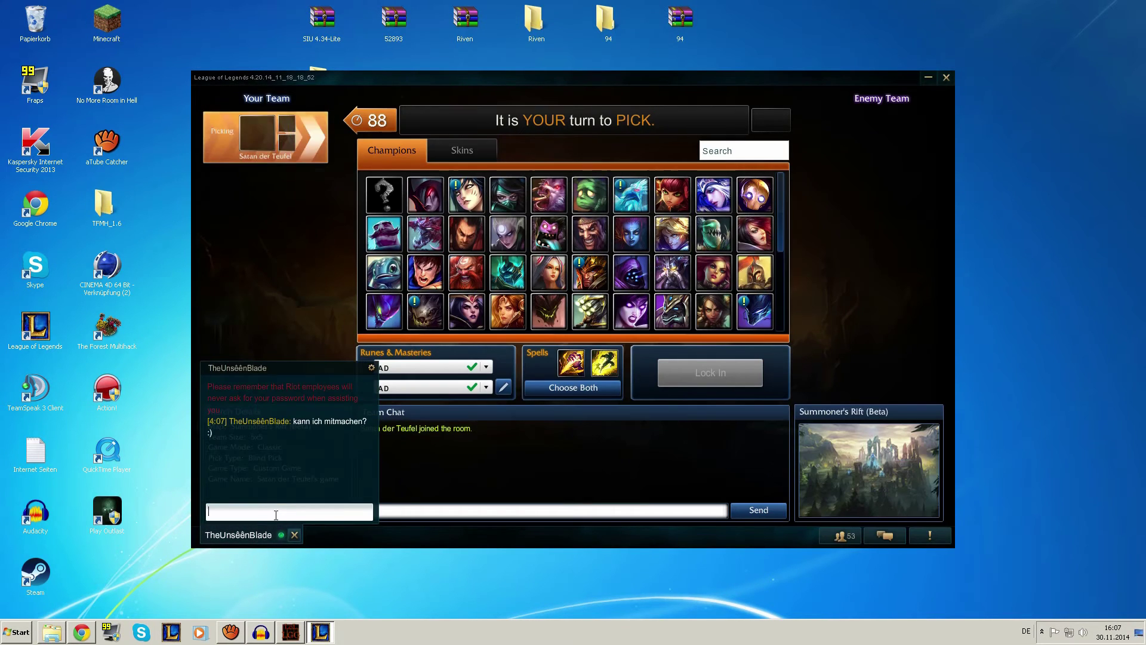
type("ist")
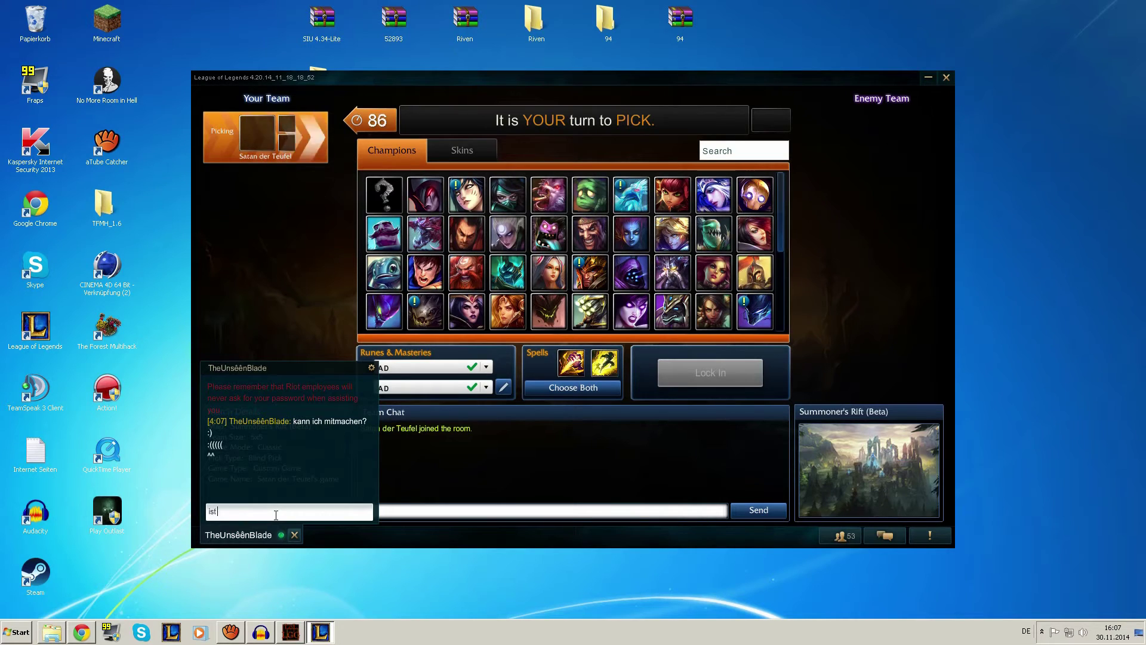
type(" nur ein custom")
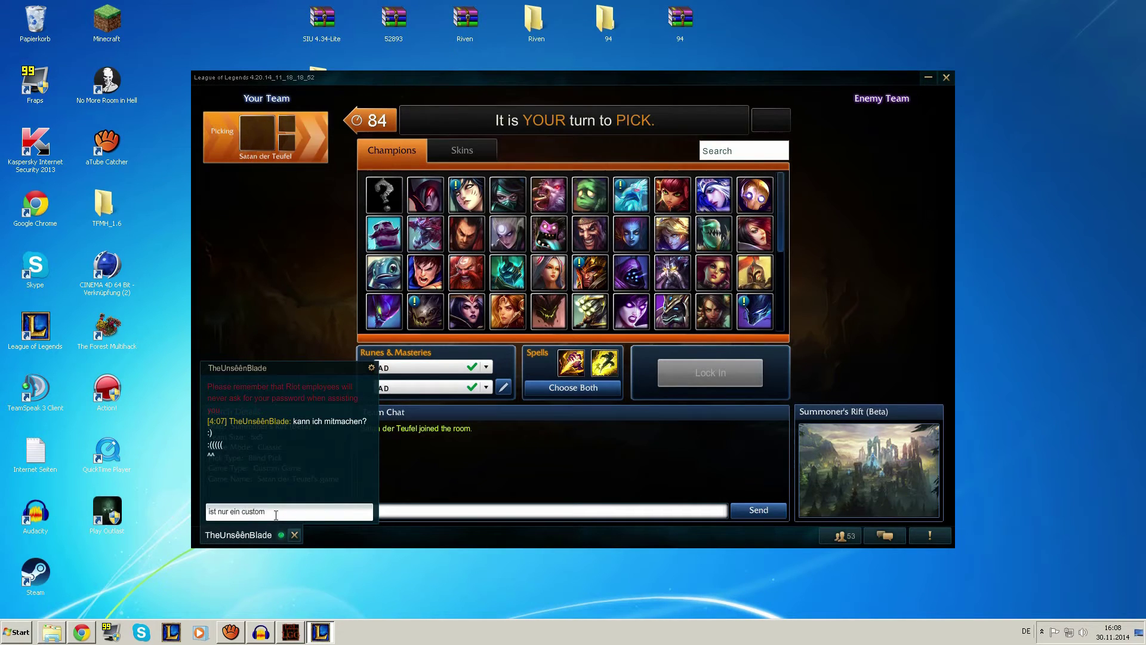
key("Return")
type("mache gerade v")
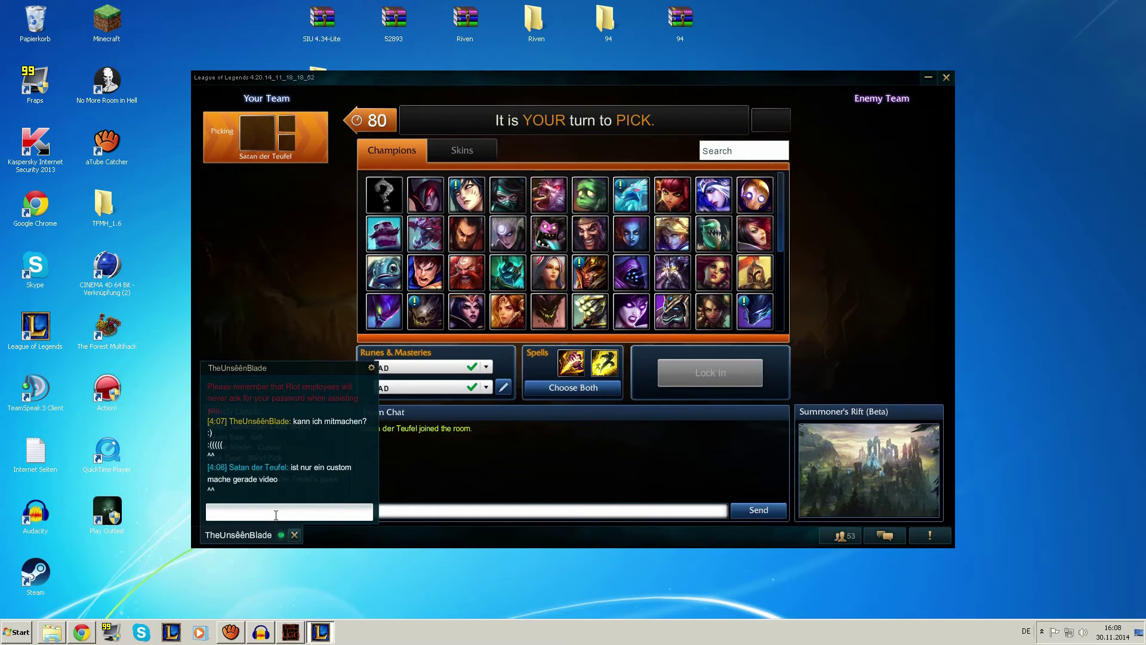
type("antwort auf")
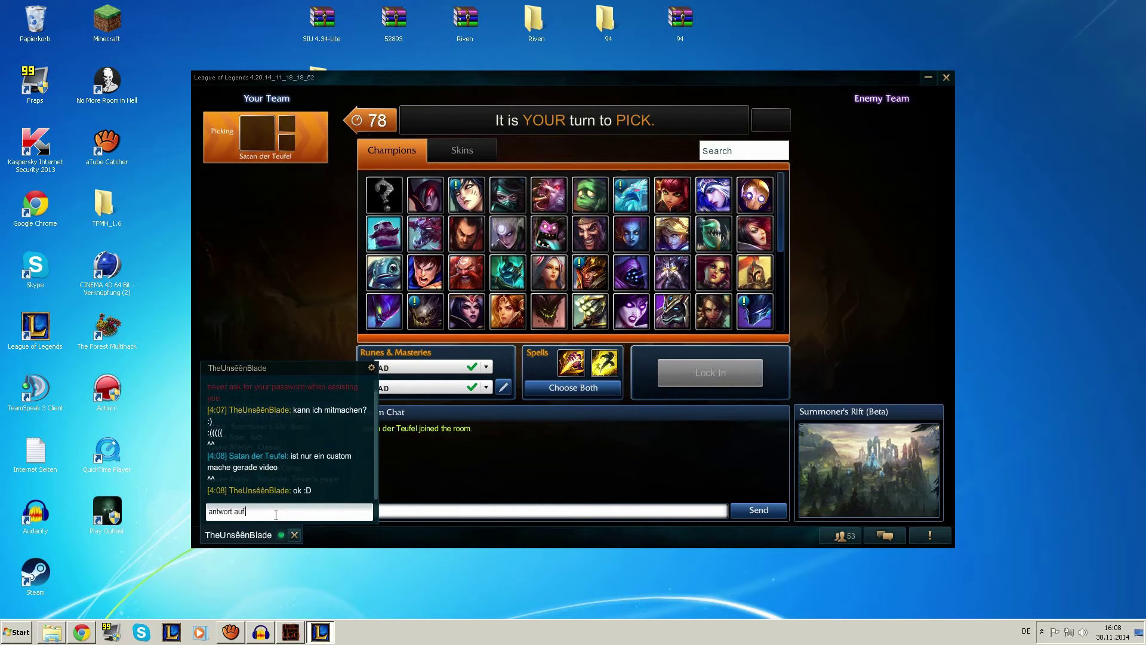
type(" nachricht")
key("Return")
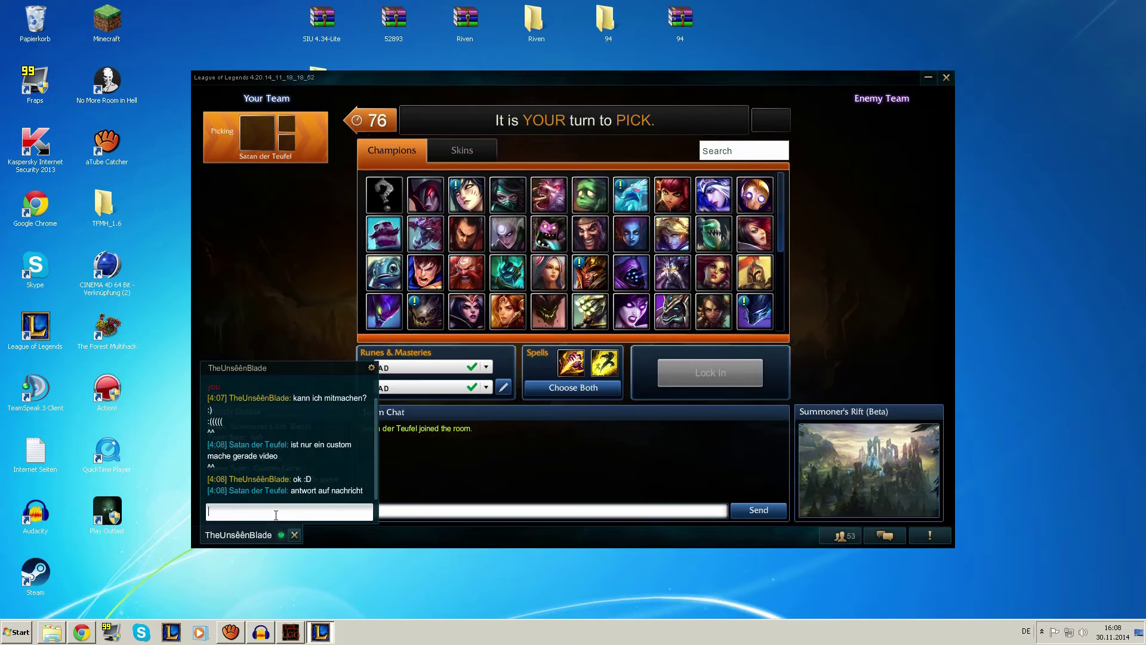
key("Escape")
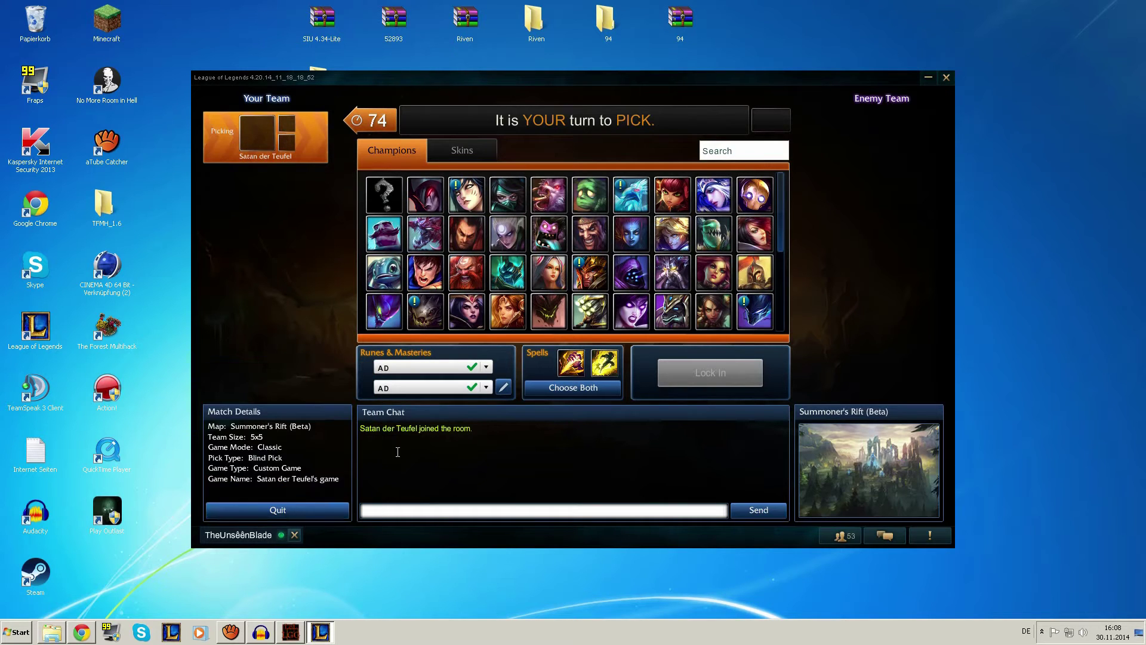
- Pick Riven in champion selection and lock in the choice to start the custom game
scroll(682, 256, "down", 3)
left_click(590, 250)
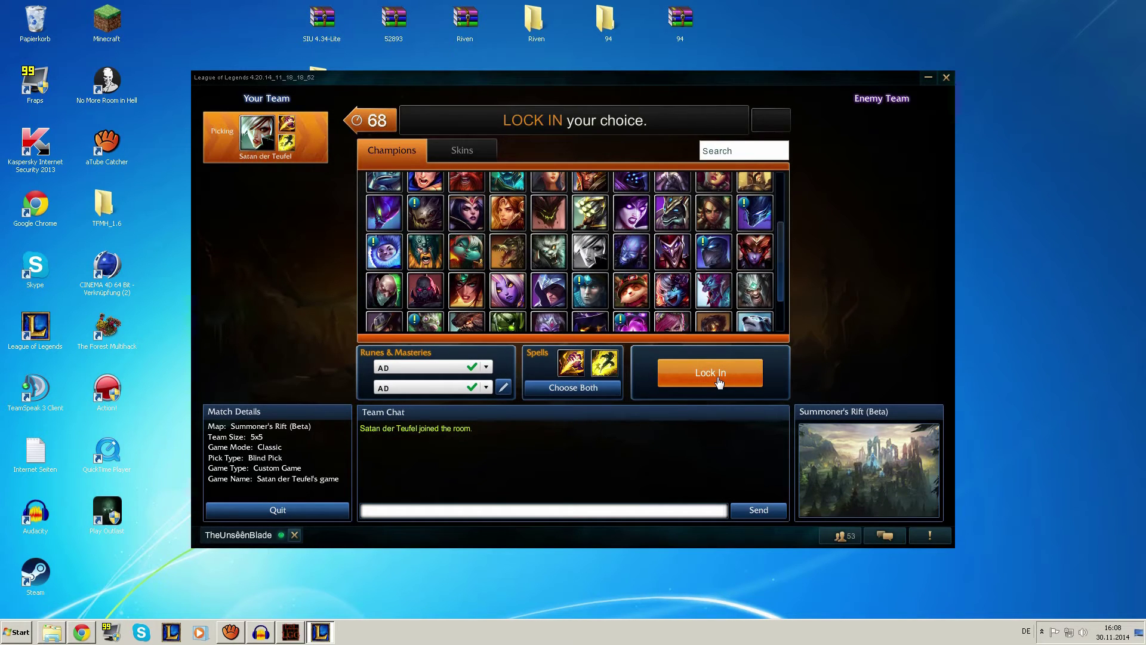
left_click(719, 380)
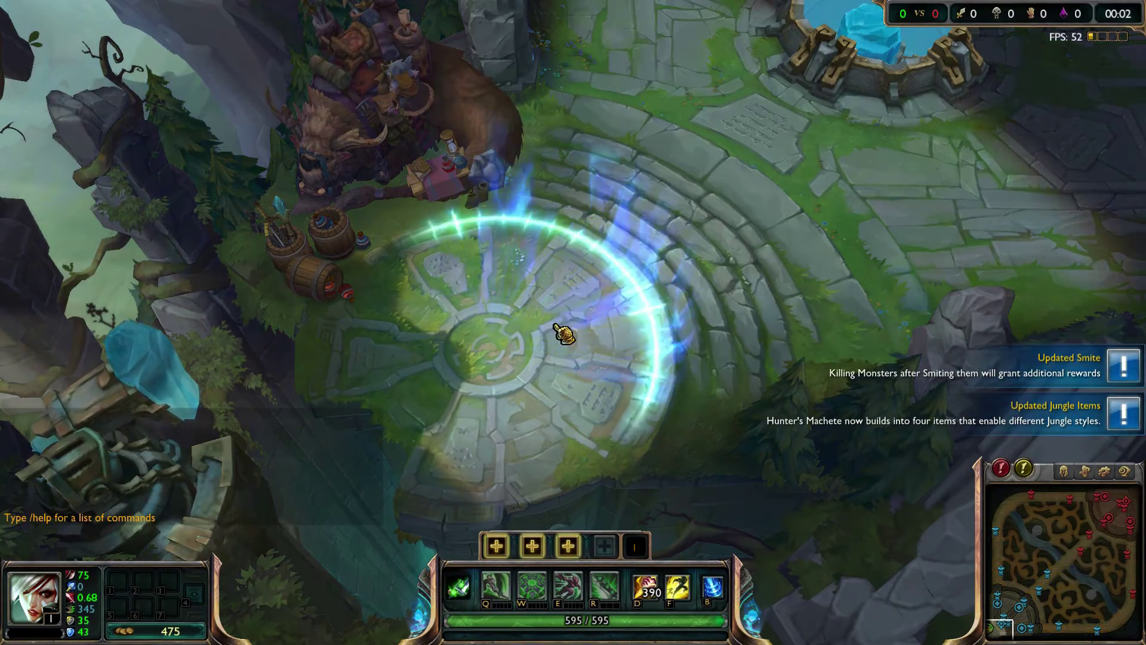
- Walk Riven back and forth across the spawn platform to view the skin's running animation from several directions
right_click(519, 247)
right_click(612, 321)
right_click(476, 263)
right_click(588, 317)
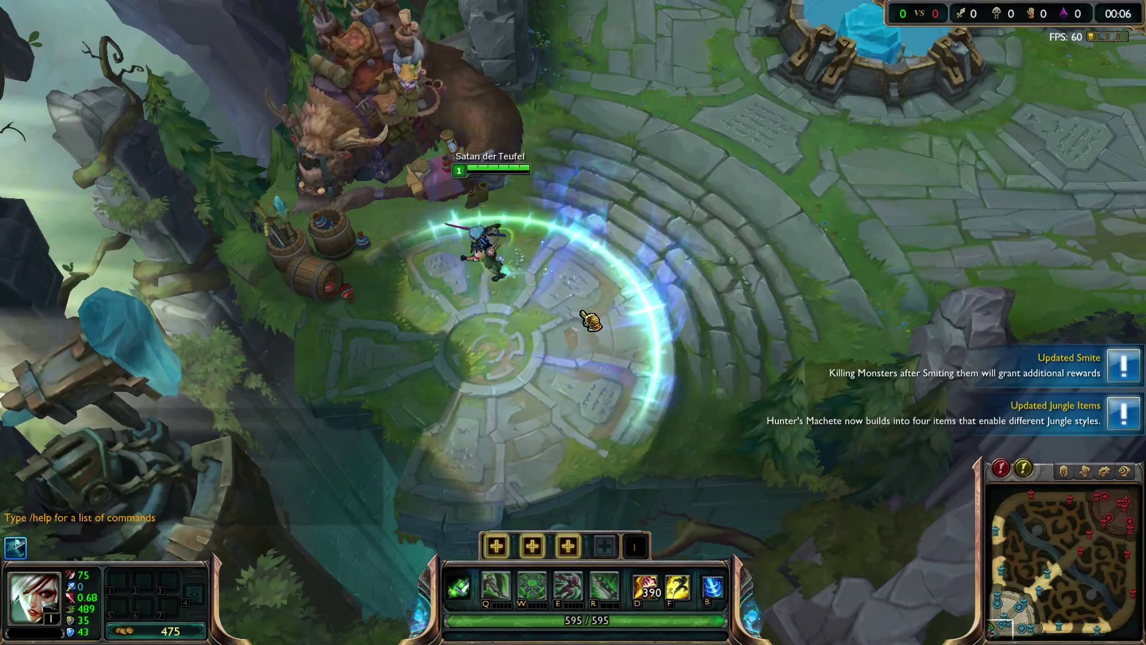
right_click(451, 276)
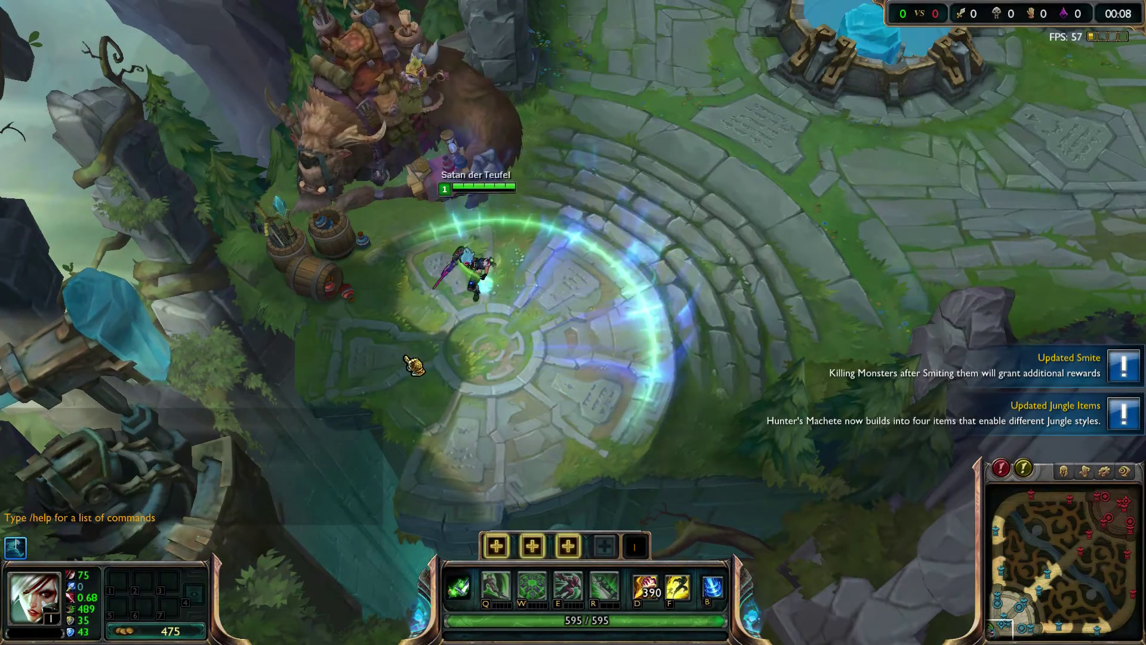
right_click(554, 302)
right_click(379, 317)
right_click(604, 281)
right_click(366, 328)
right_click(569, 289)
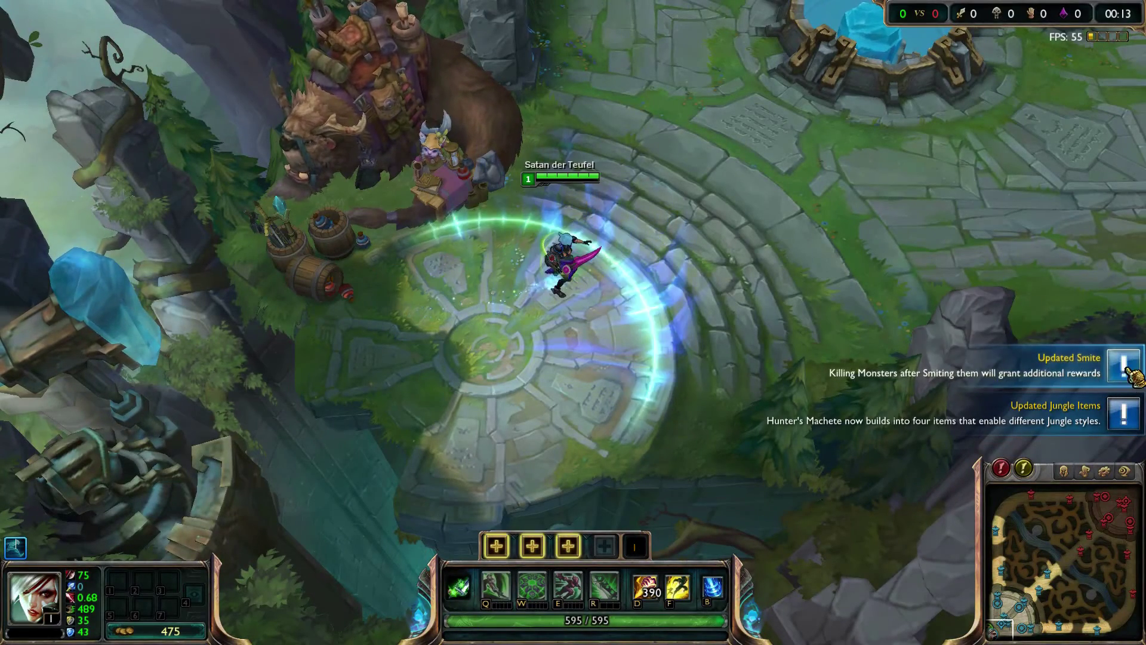
right_click(575, 244)
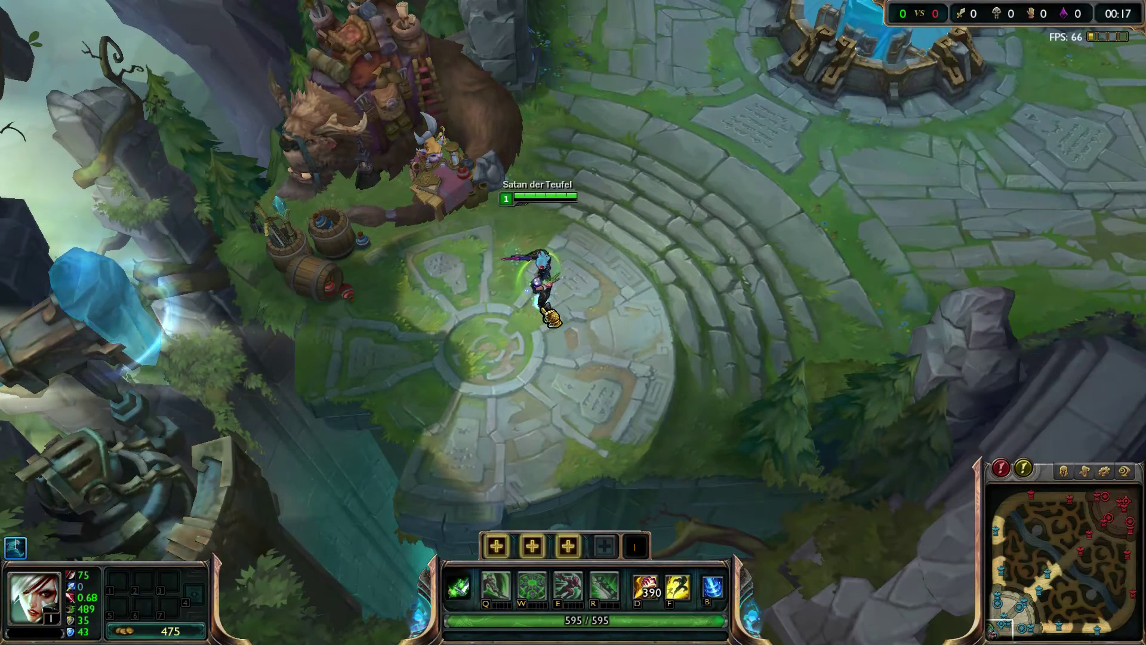
right_click(418, 328)
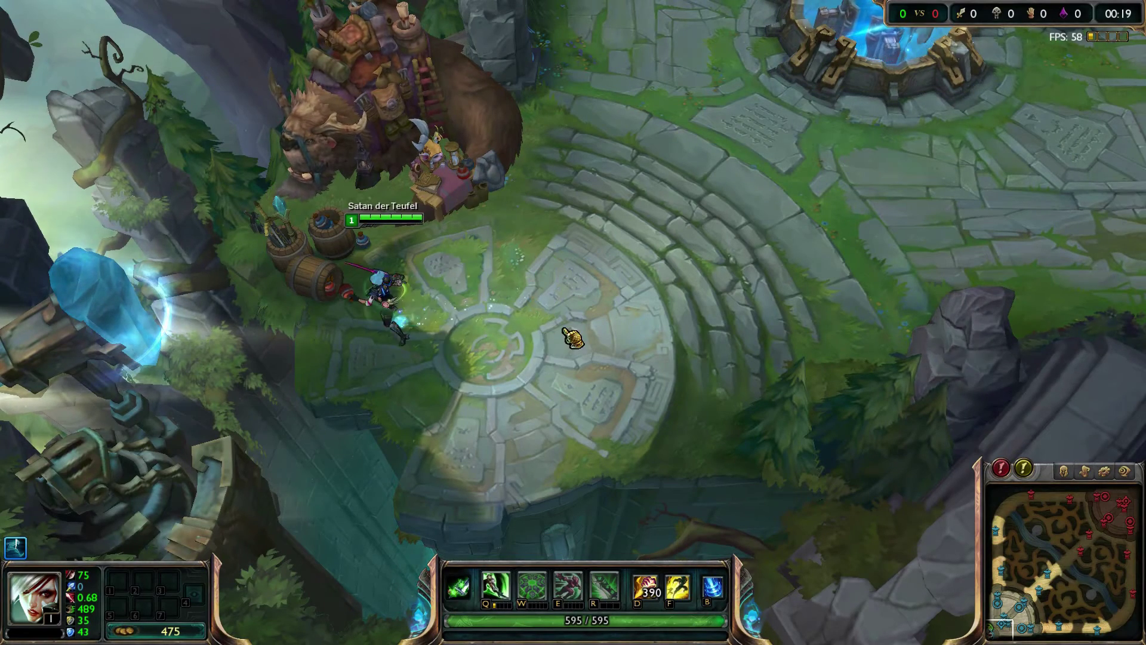
- Cast all three stages of Riven's Q ability on the spawn platform to show its animations with the skin
key("q")
key("q")
right_click(545, 317)
key("q")
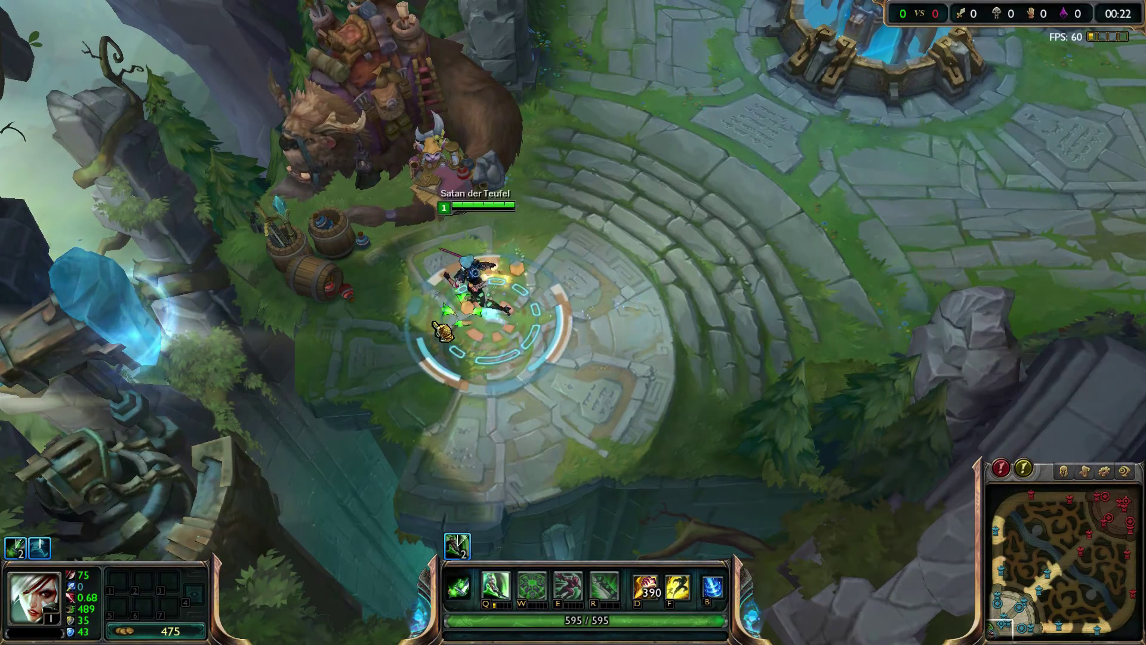
key("q")
key("q")
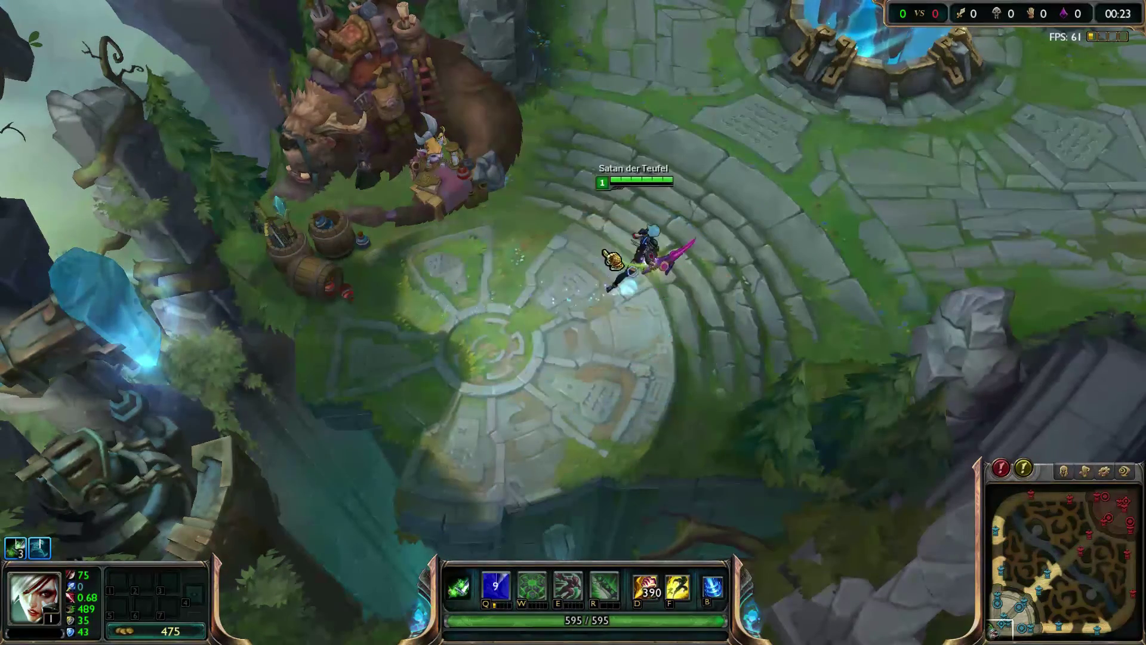
- Lead Riven from the spawn platform past the nexus turrets and halt her in the open base area
right_click(508, 332)
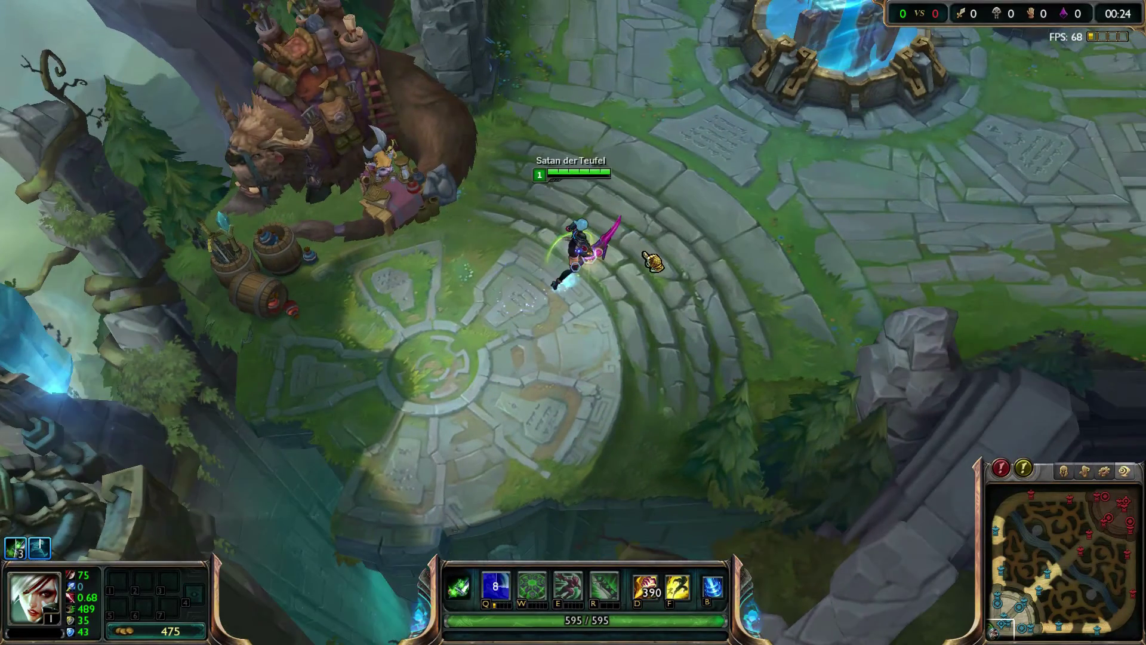
right_click(836, 225)
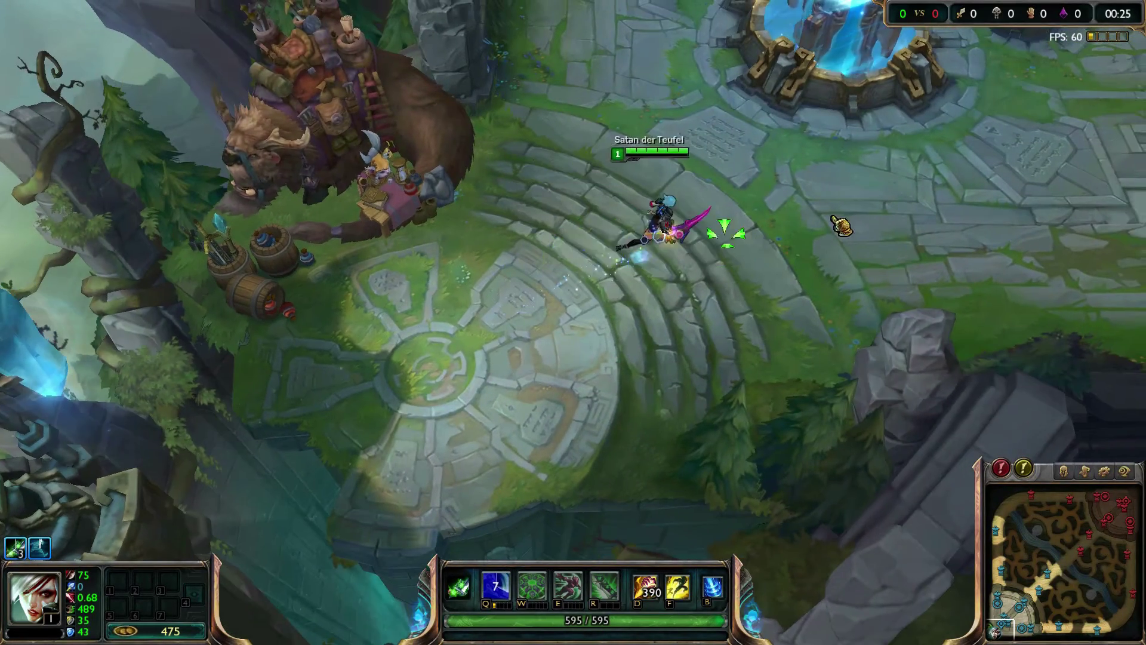
right_click(797, 173)
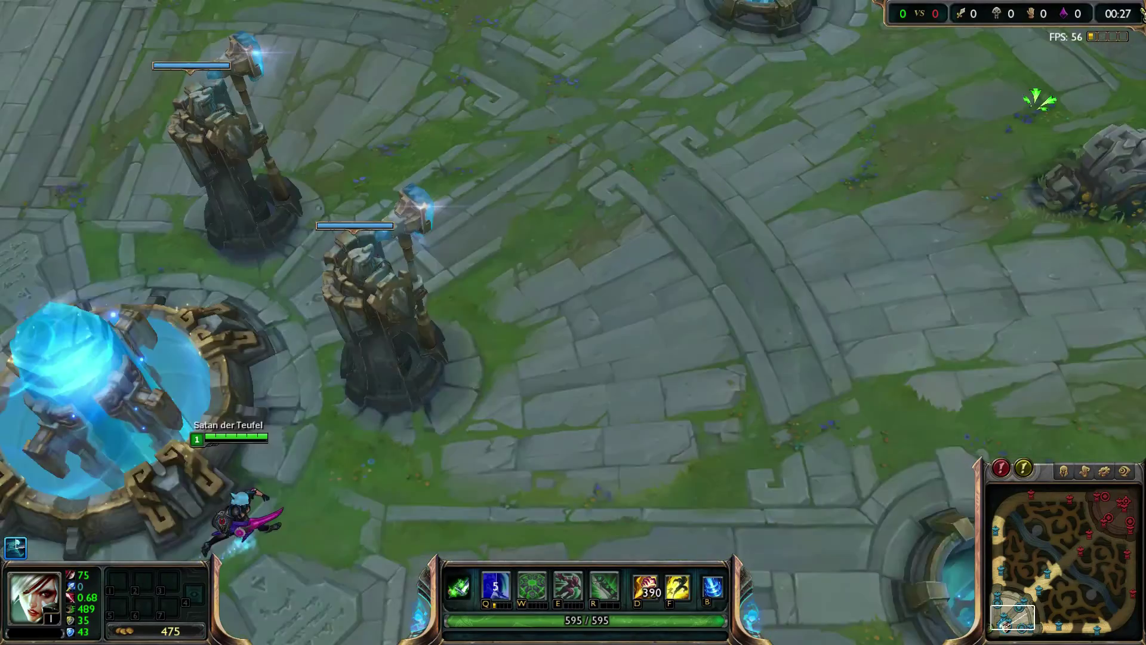
right_click(809, 140)
key("space")
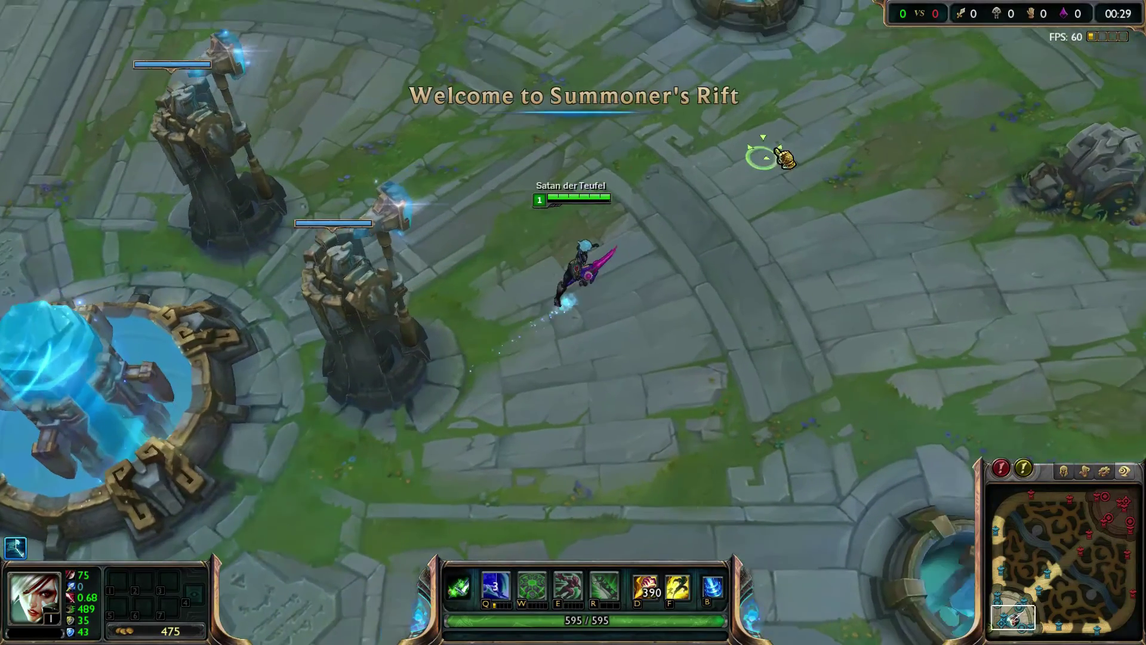
right_click(615, 391)
scroll(737, 328, "up", 5)
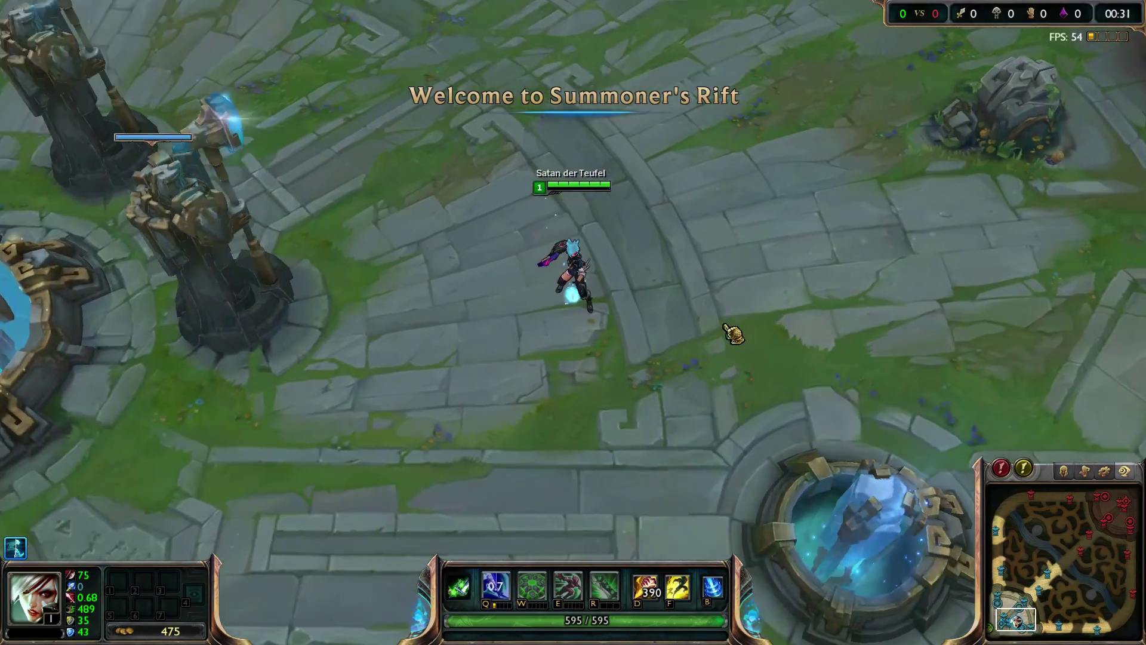
scroll(740, 329, "down", 5)
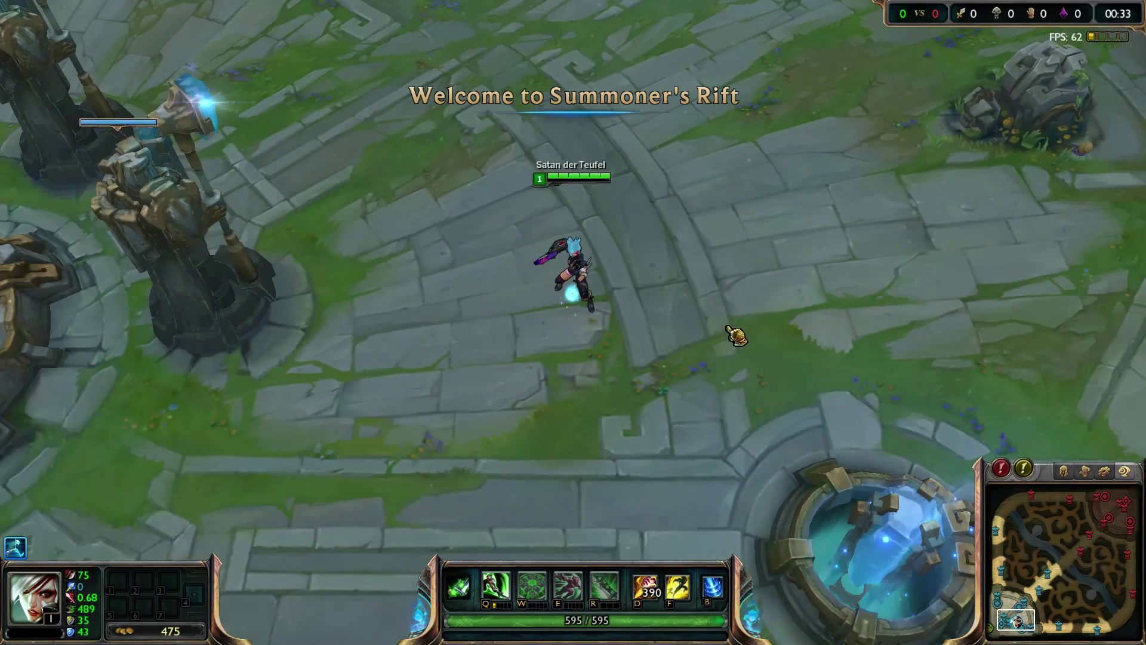
- Cast Riven's Q ability in the base, and run her out along the middle lane past the allied turrets
key("q")
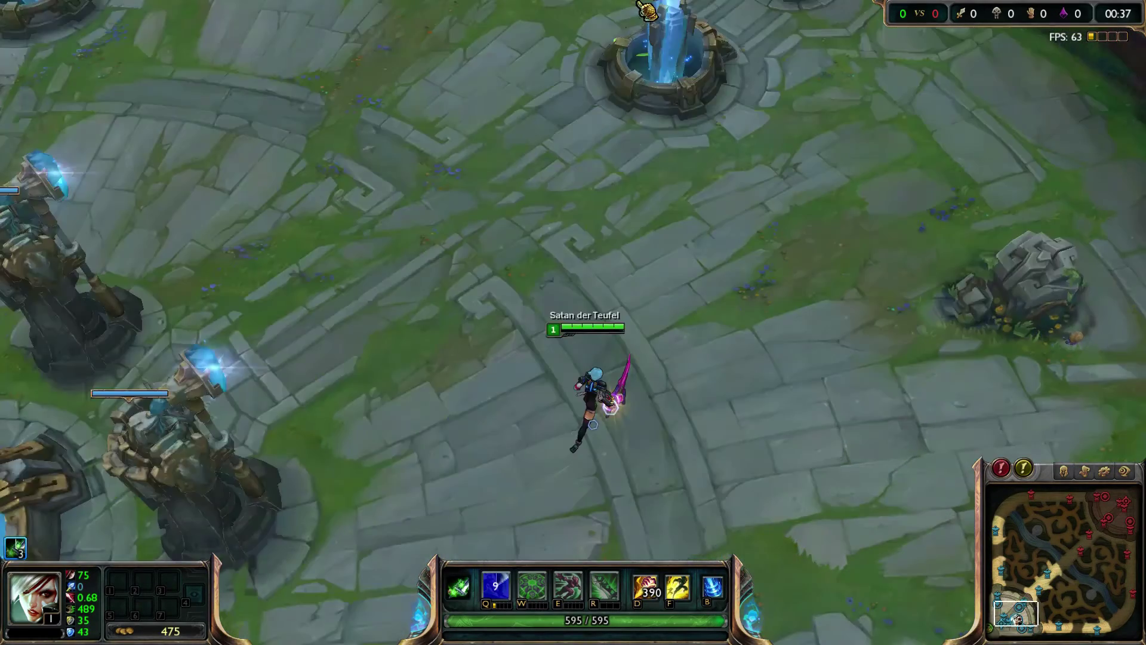
right_click(806, 199)
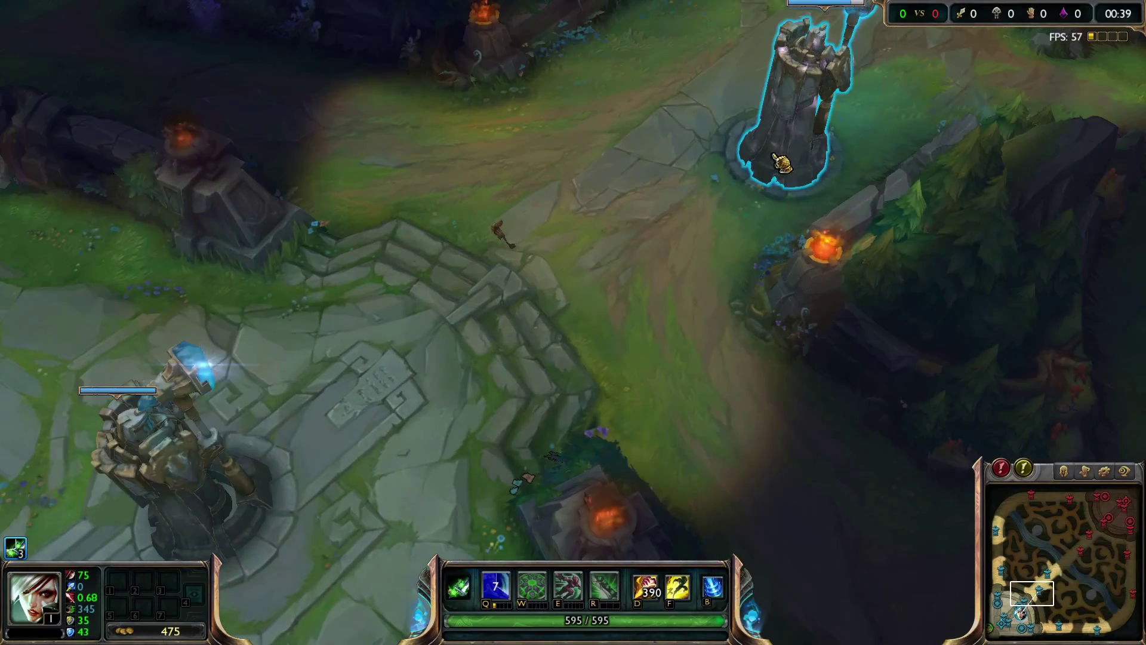
key("space")
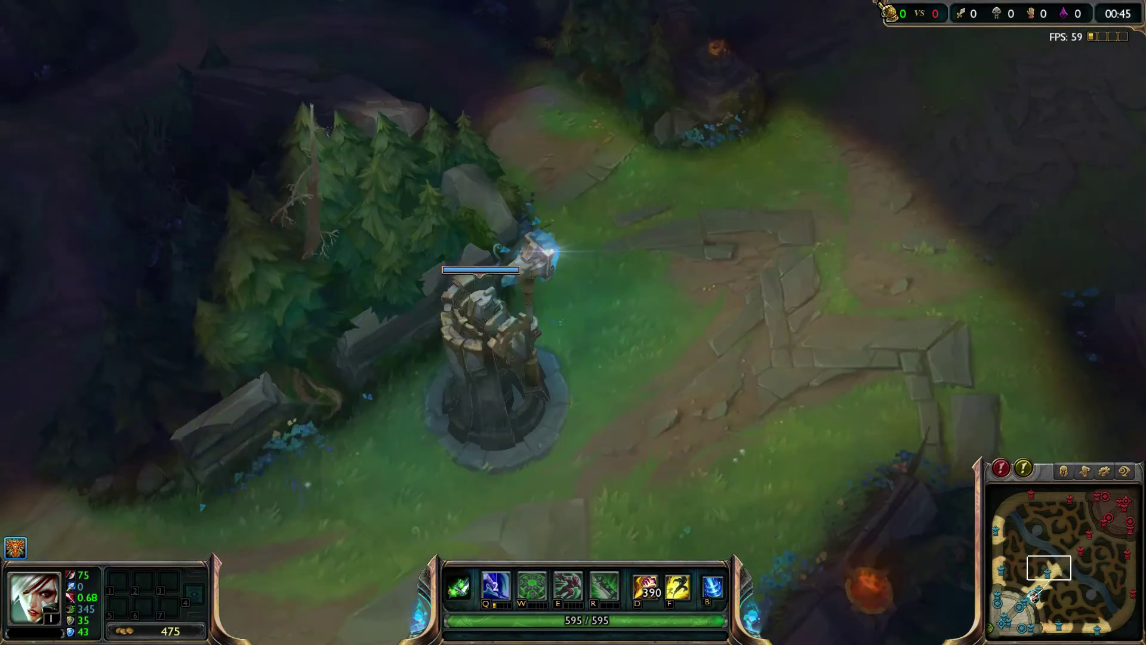
right_click(839, 227)
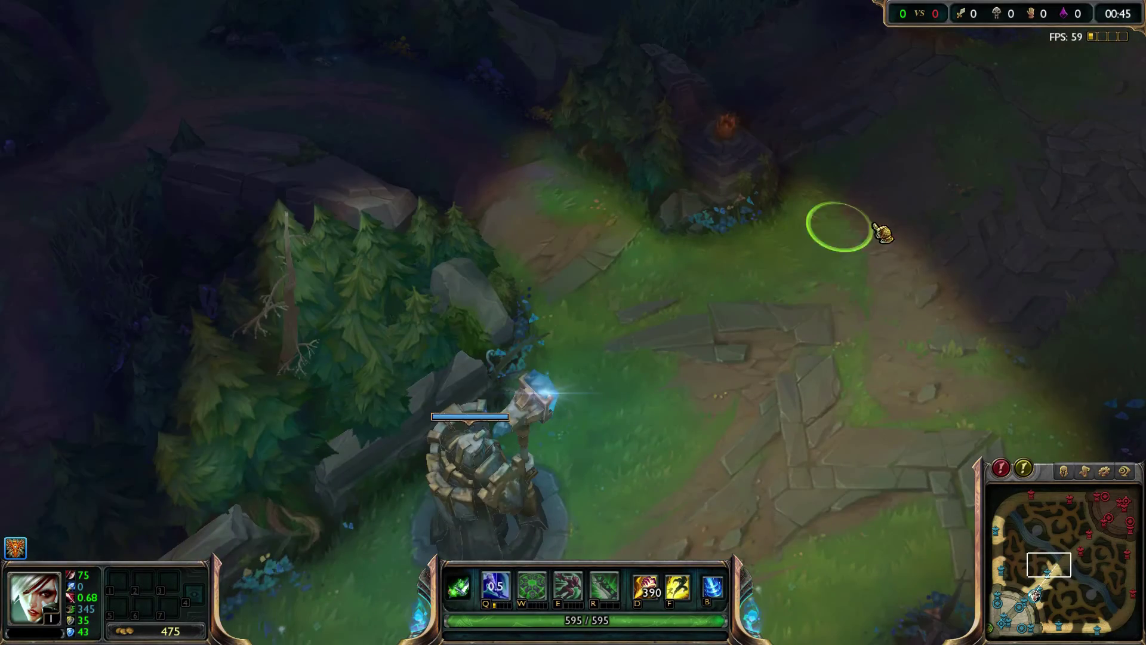
right_click(856, 240)
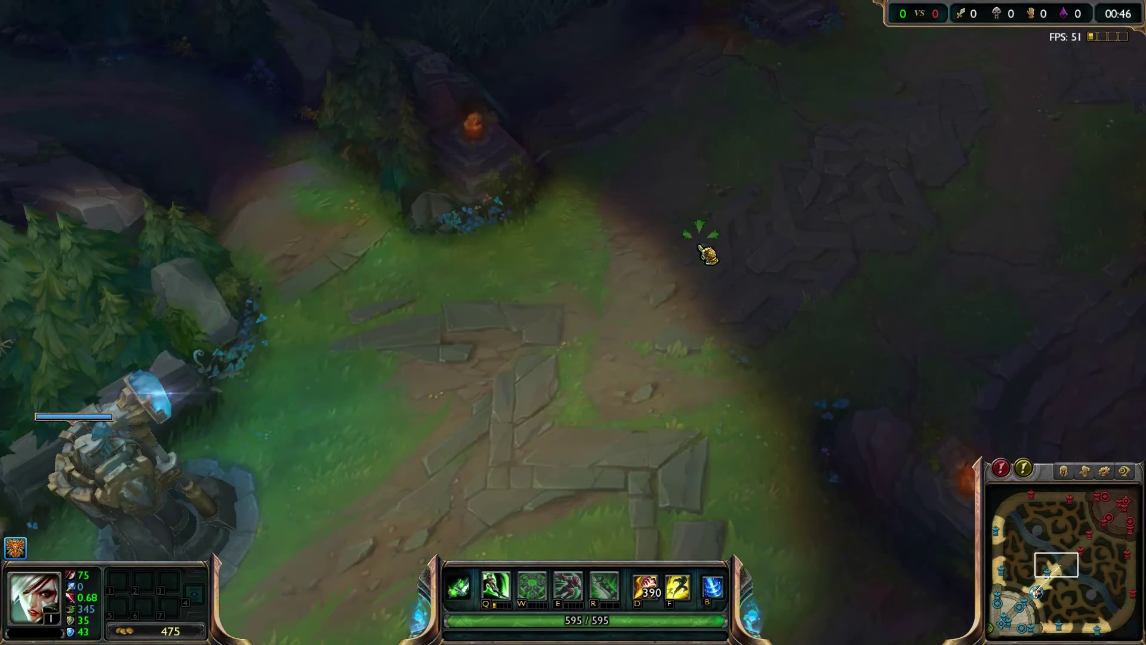
key("space")
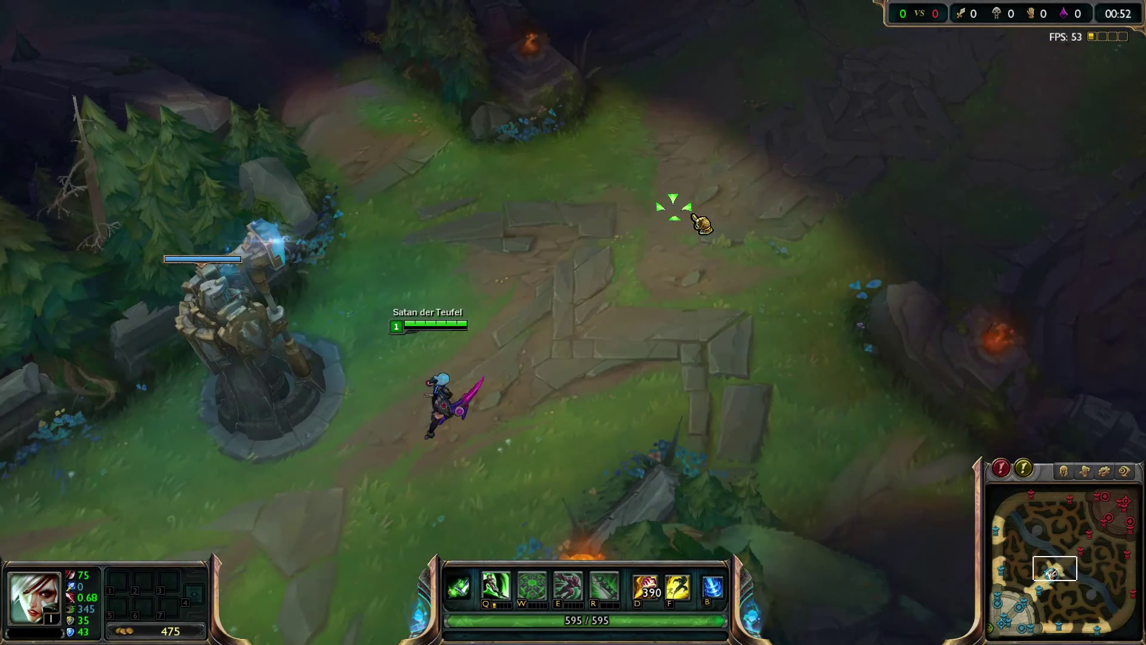
right_click(729, 210)
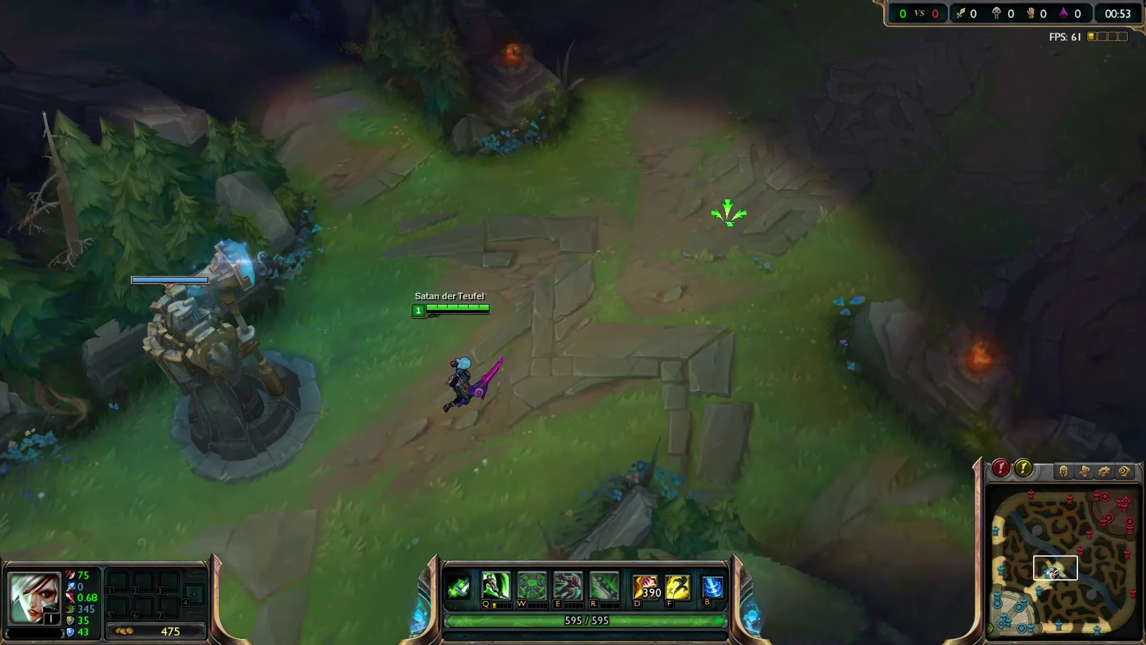
right_click(650, 255)
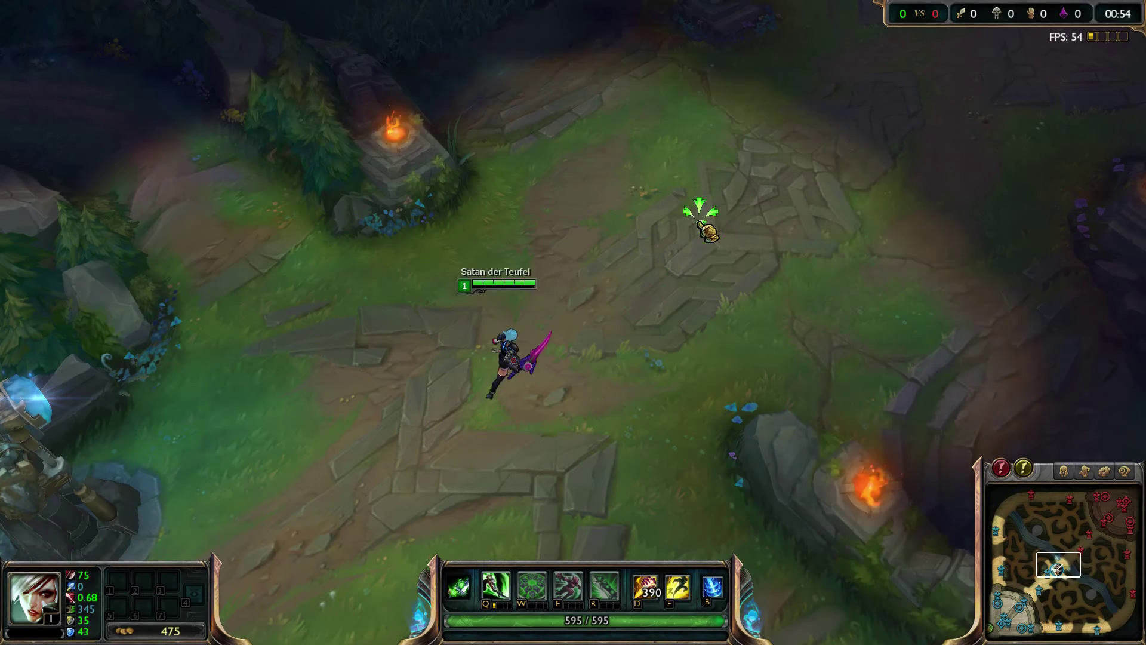
- Examine the custom skin's hair, outfit and weapon up close on Riven in the middle lane
right_click(607, 197)
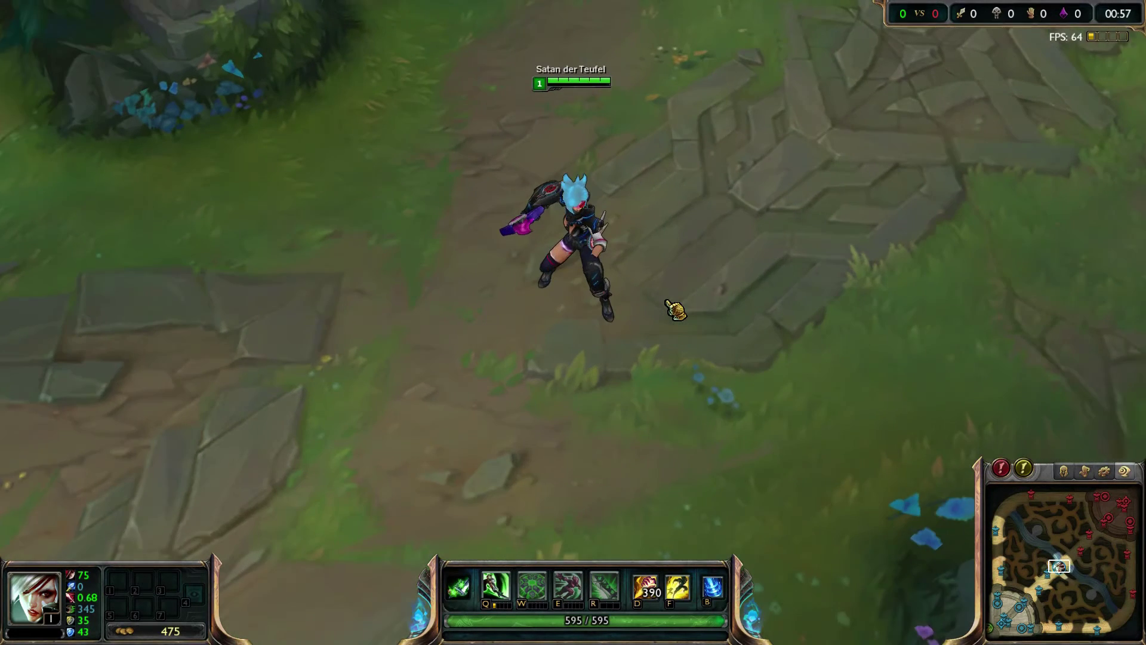
scroll(674, 309, "up", 3)
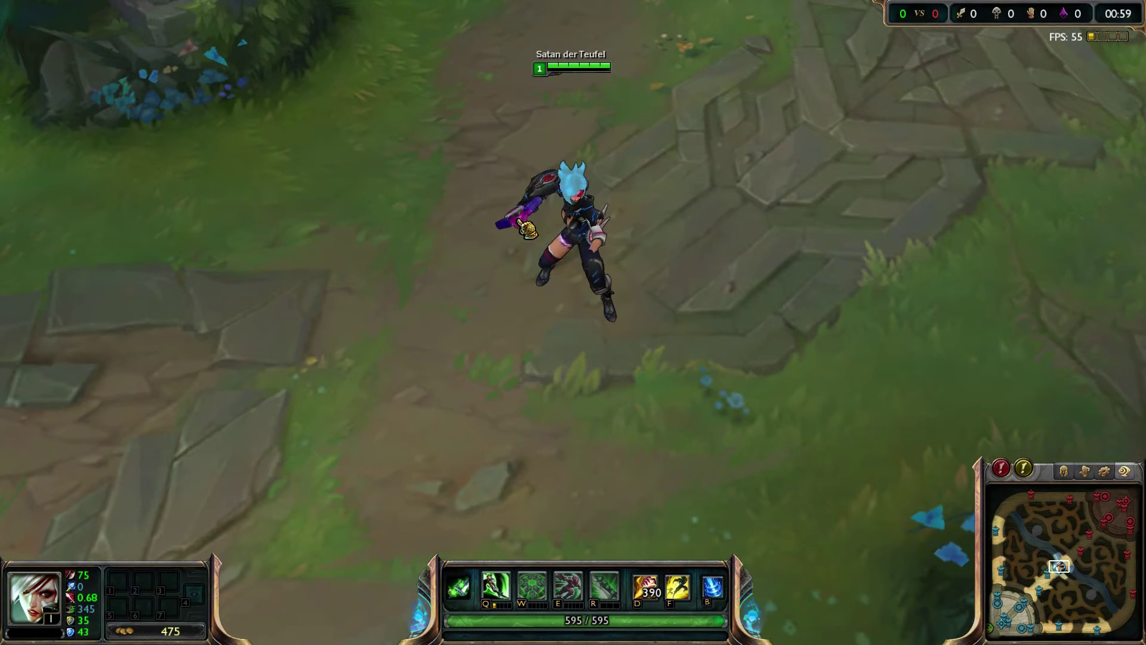
right_click(672, 312)
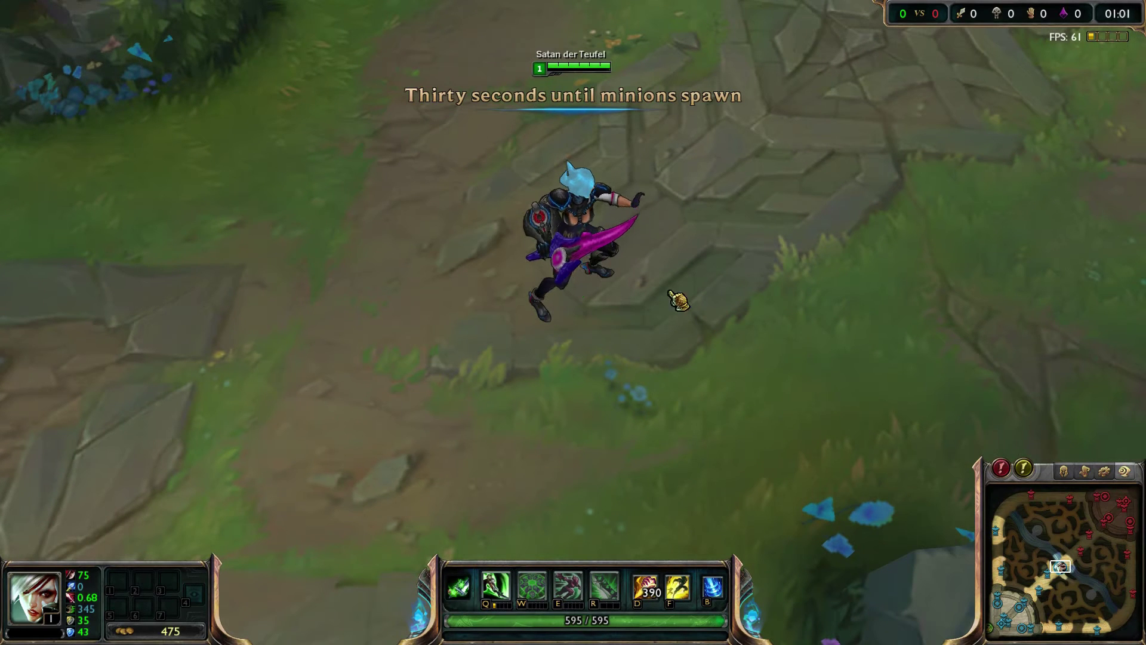
right_click(697, 255)
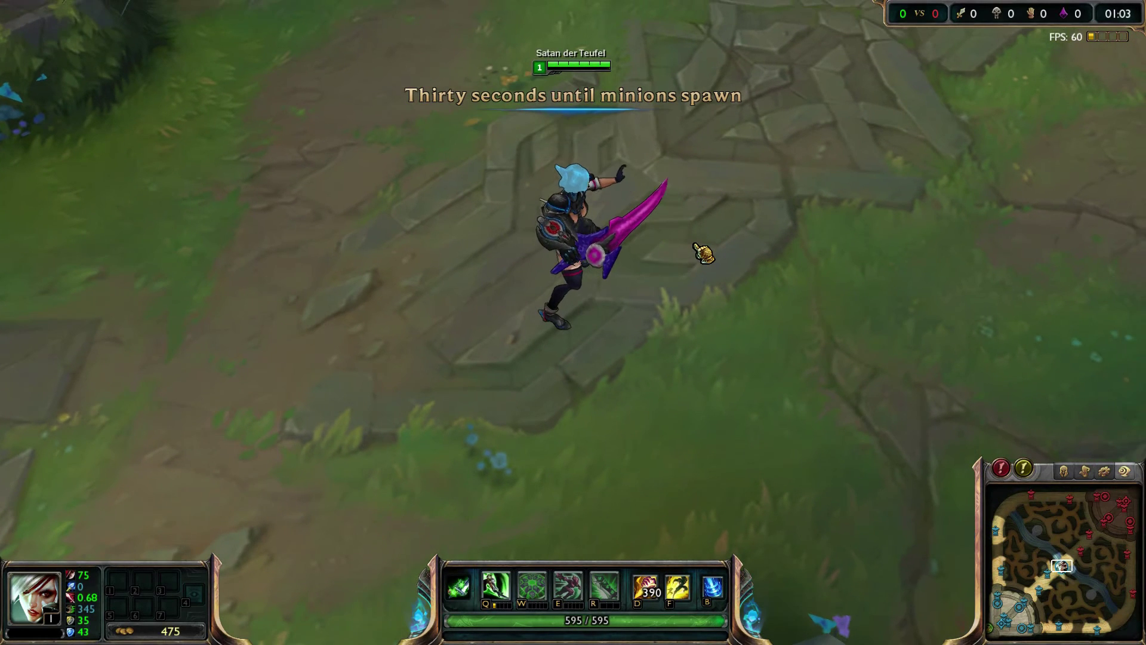
scroll(701, 250, "down", 3)
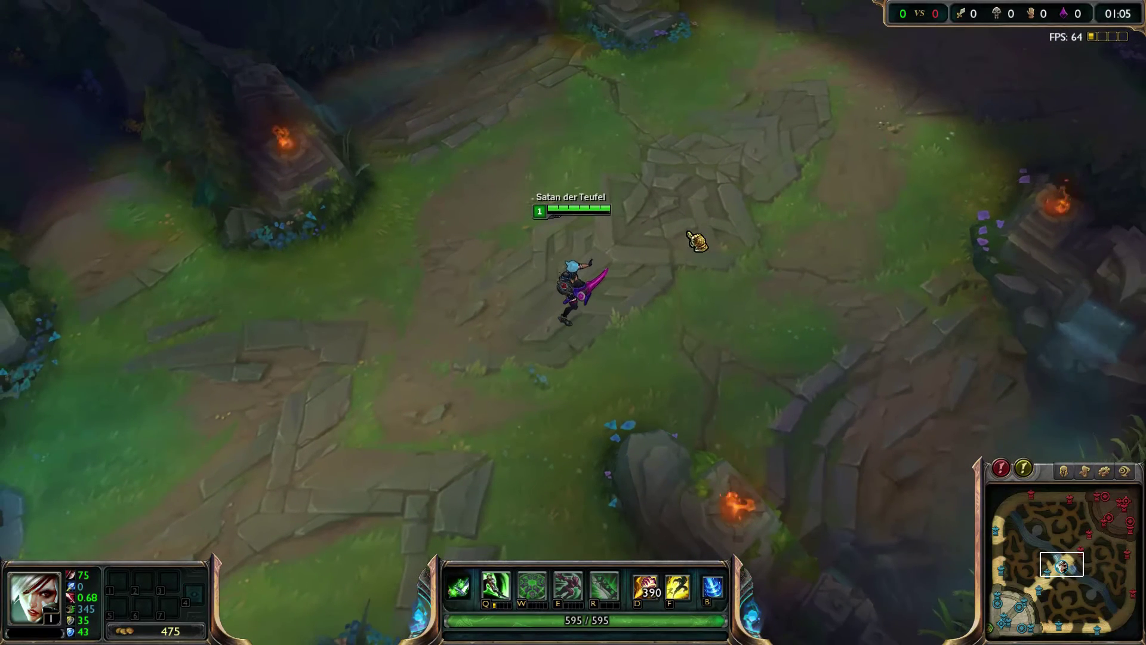
- Cast Riven's Q ability repeatedly in different directions while moving around the middle lane
right_click(668, 203)
key("q")
right_click(420, 297)
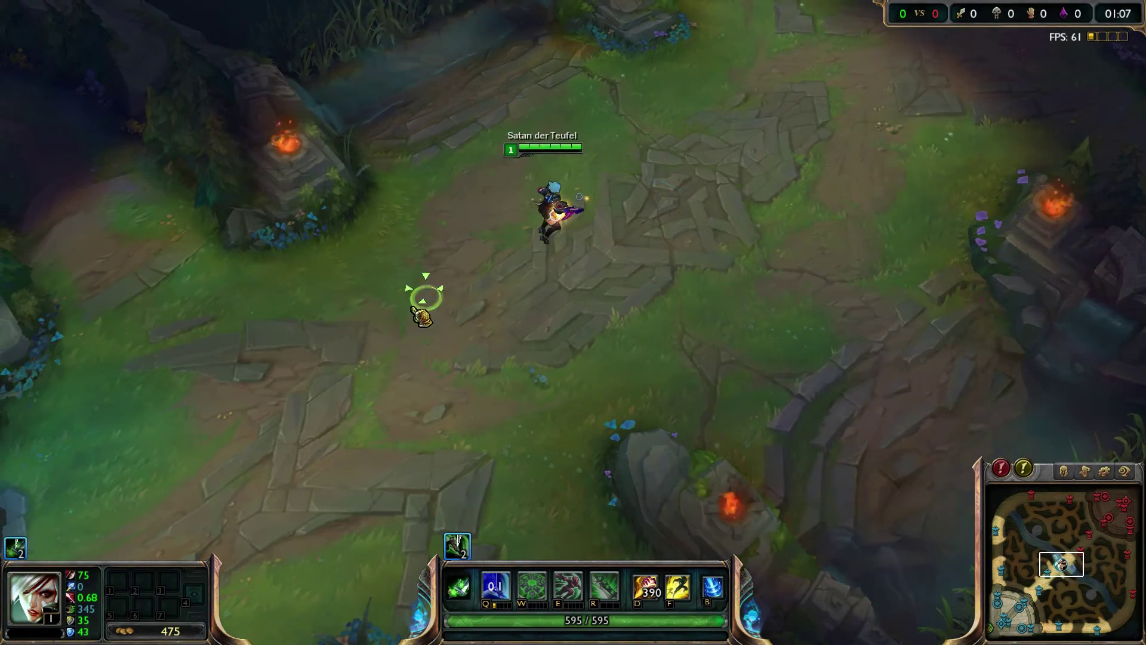
right_click(384, 335)
key("q")
right_click(449, 303)
right_click(590, 210)
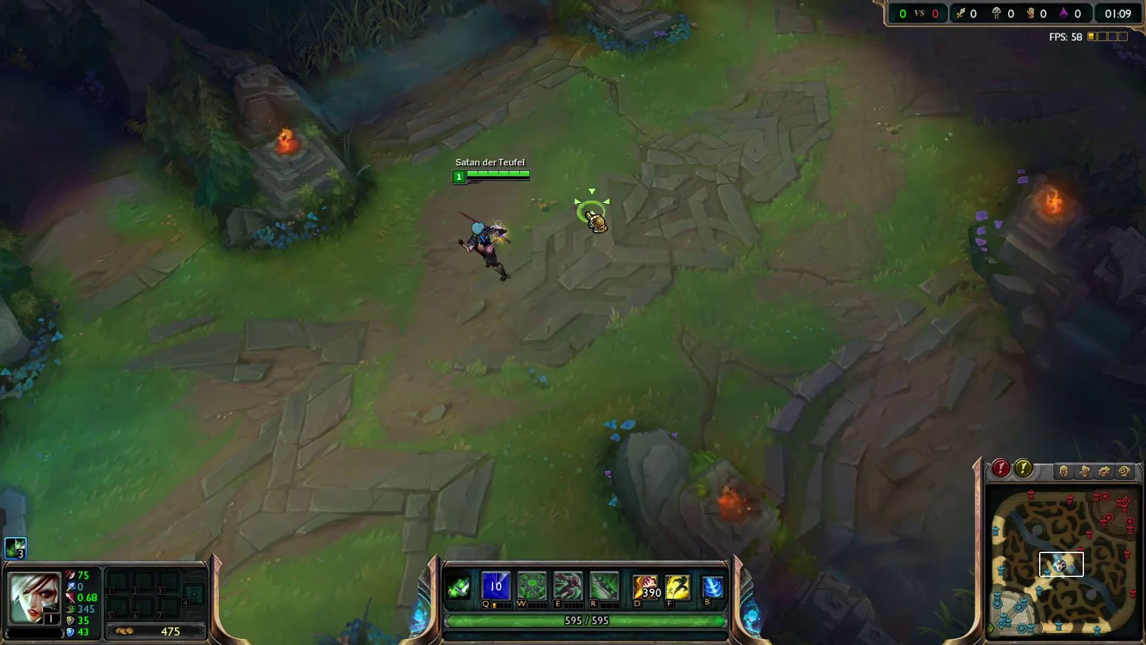
- Run Riven back and forth over the stone paving in the middle lane, viewing the skin near and far
right_click(519, 263)
right_click(456, 224)
right_click(542, 275)
right_click(603, 236)
scroll(605, 245, "up", 5)
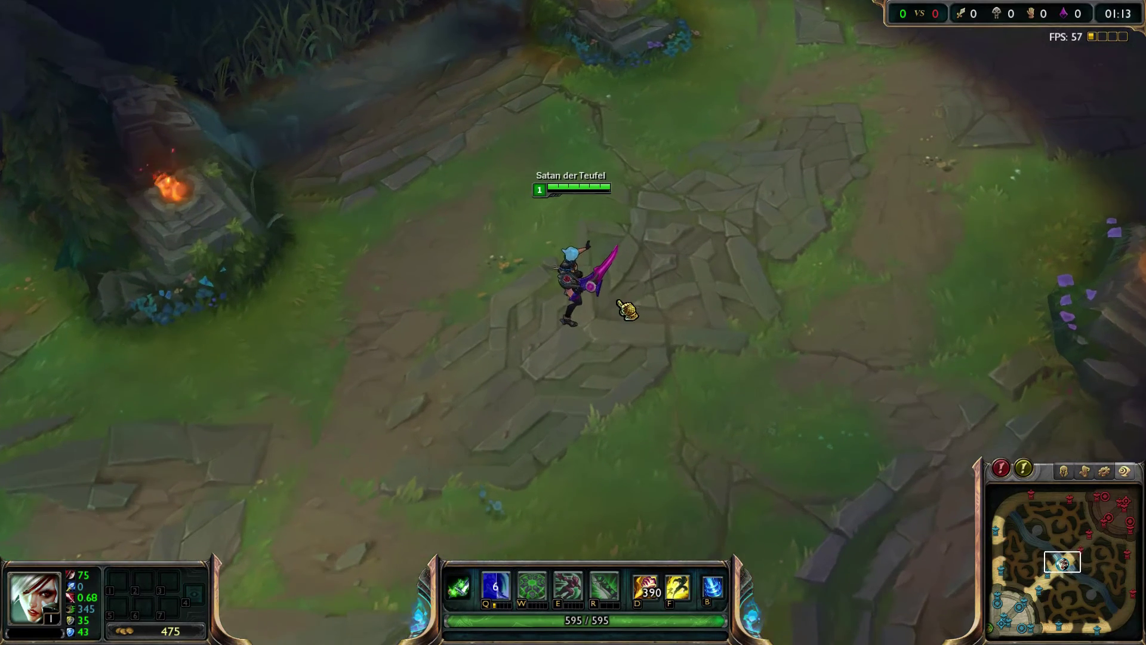
right_click(672, 237)
right_click(506, 328)
right_click(396, 352)
right_click(601, 268)
right_click(624, 227)
right_click(445, 334)
right_click(460, 320)
scroll(510, 301, "down", 4)
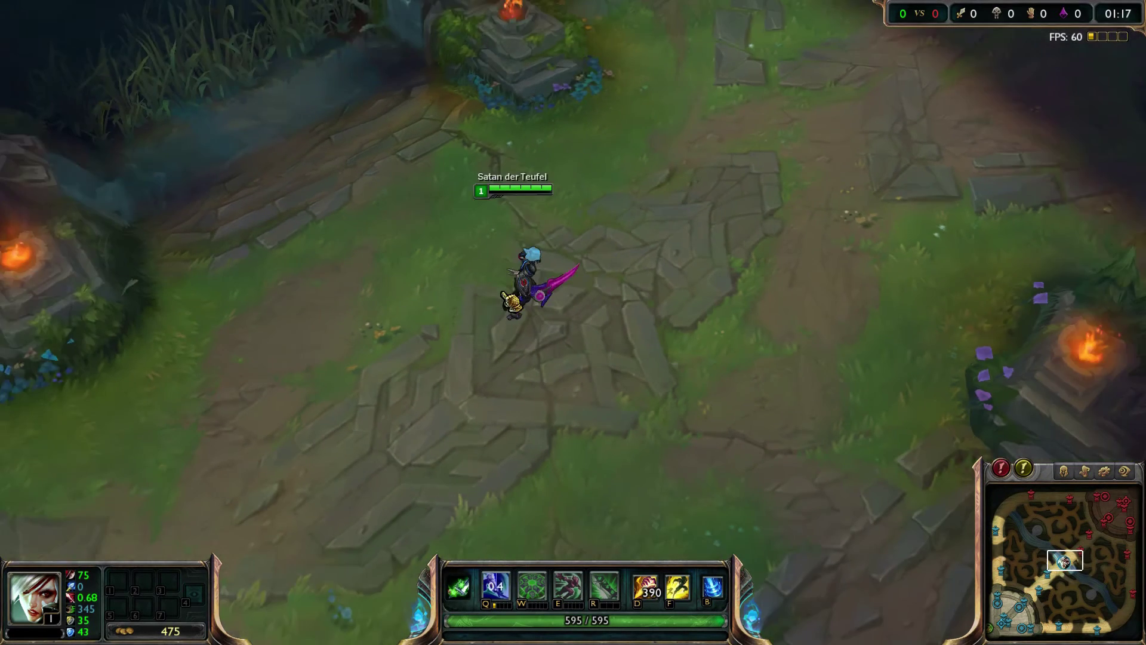
right_click(302, 389)
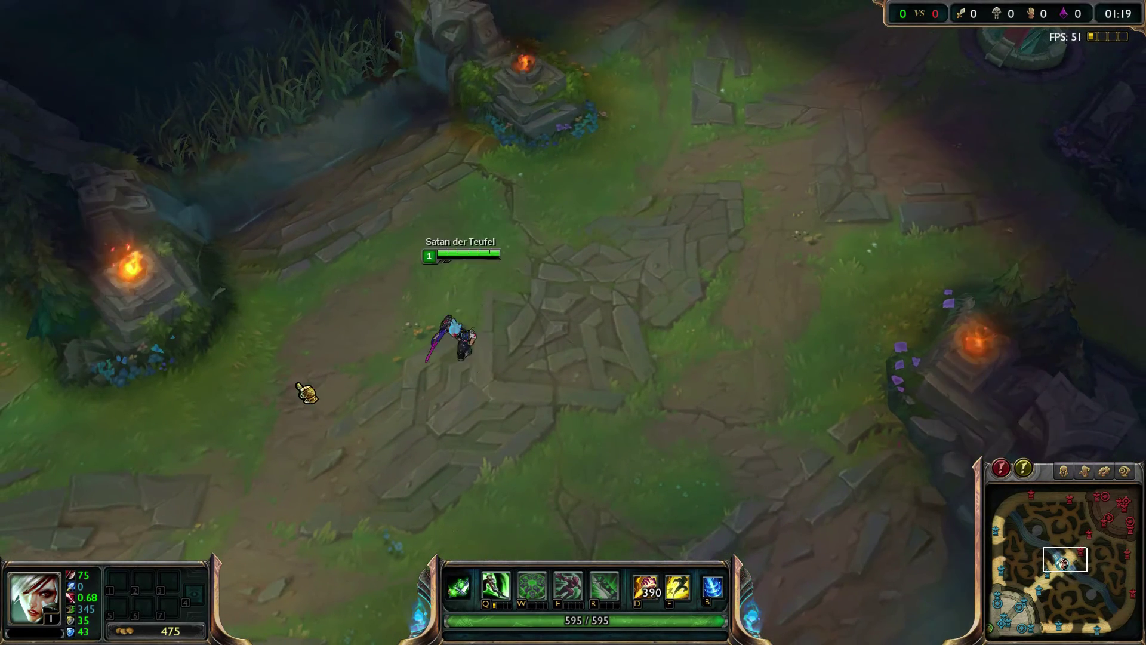
- Cast the Flash spell in the middle lane and keep Riven running up and down the lane
key("f")
right_click(548, 319)
right_click(366, 414)
right_click(302, 406)
key("space")
right_click(313, 474)
right_click(573, 292)
right_click(346, 442)
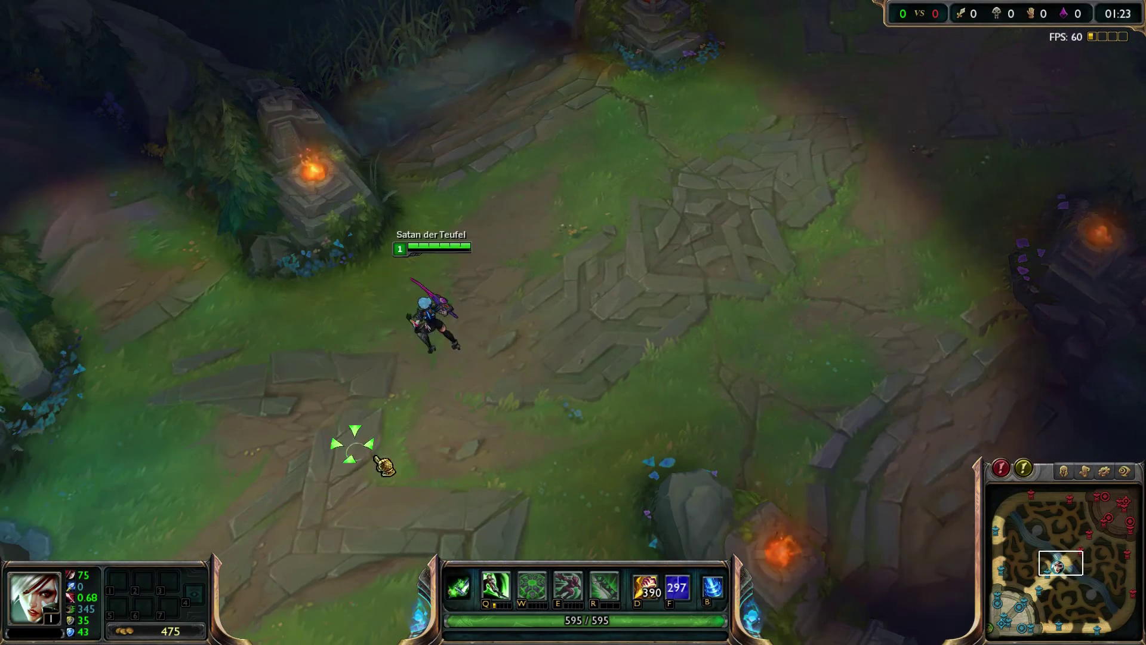
right_click(647, 258)
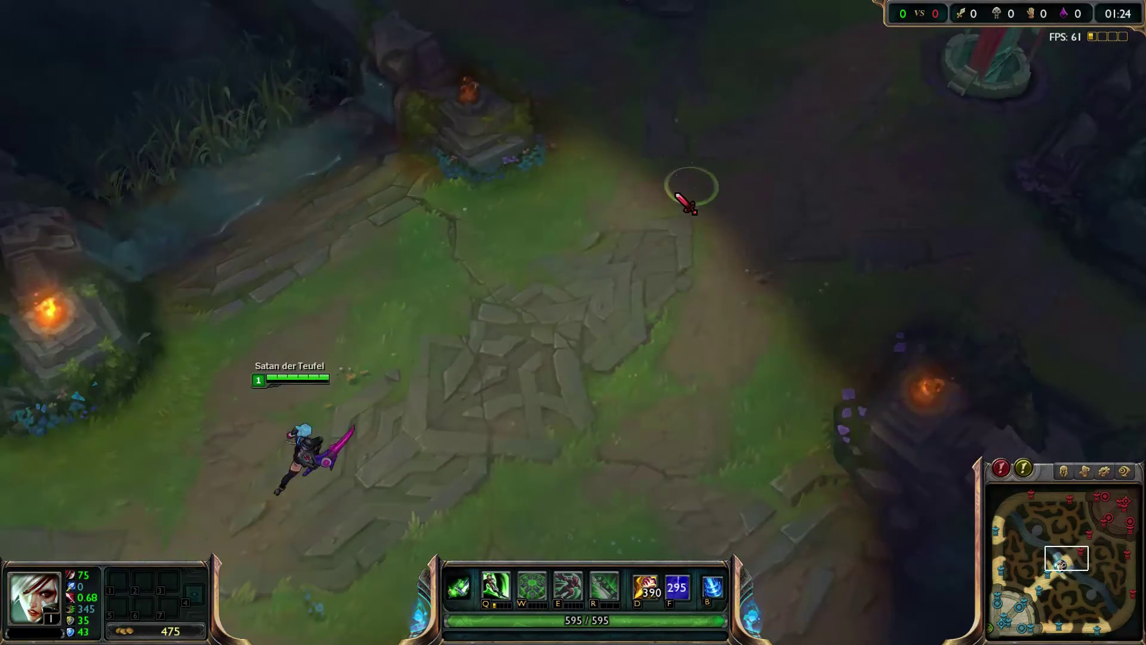
- Run Riven back and forth around the stone paving in the middle lane and recentre the camera on her
right_click(418, 319)
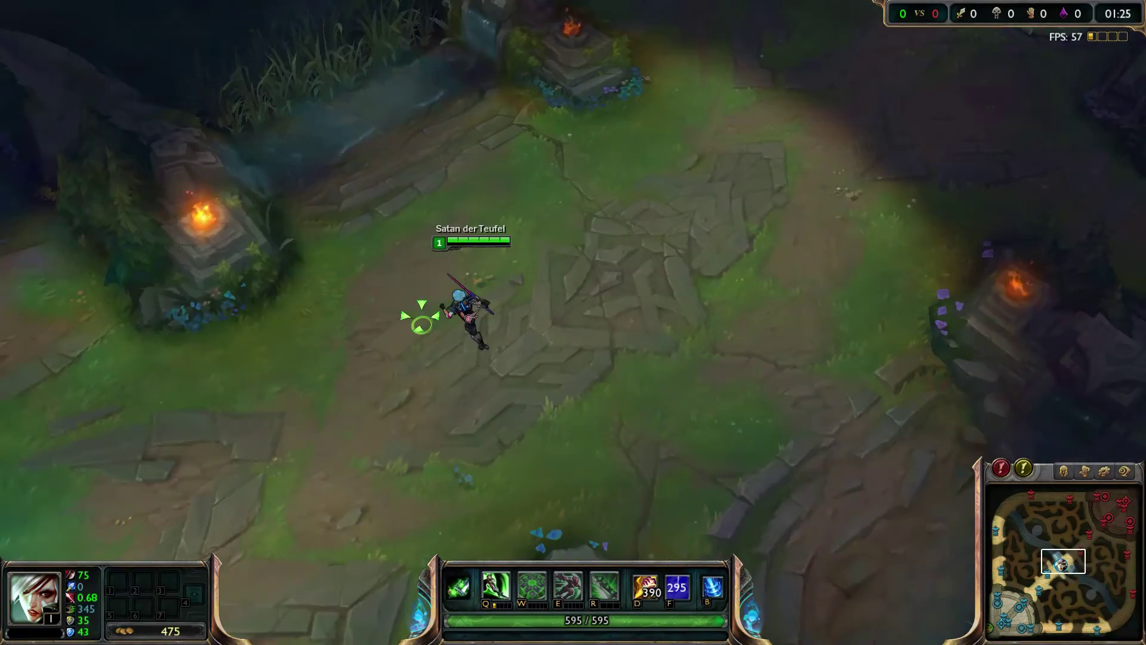
right_click(430, 338)
right_click(768, 194)
key("space")
right_click(557, 353)
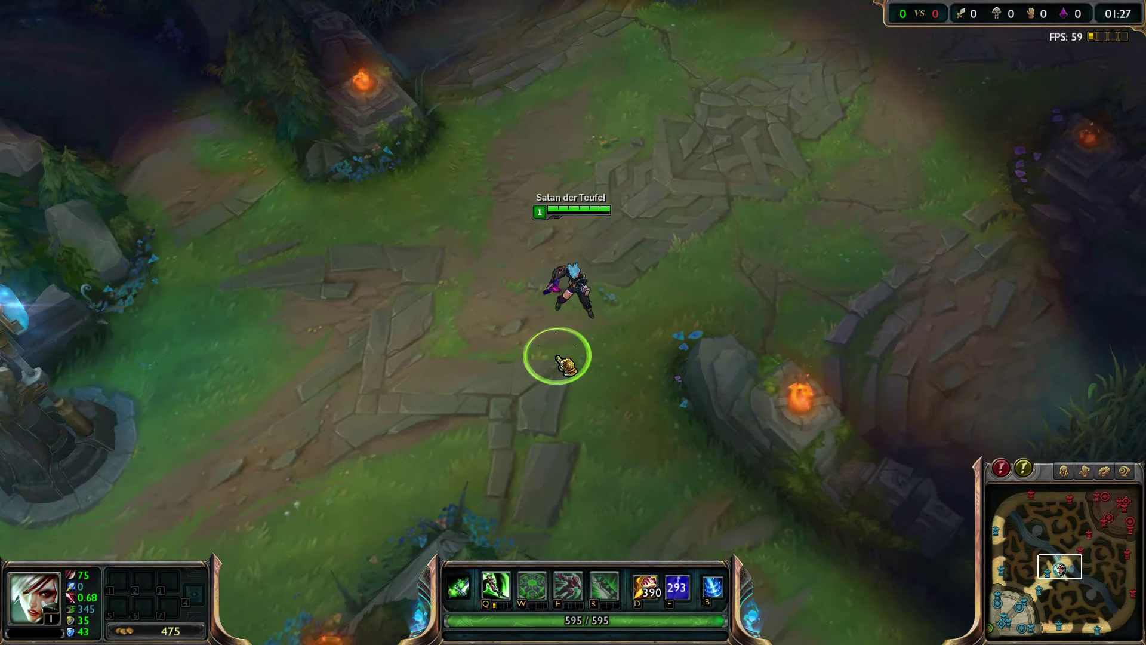
- Leave the running custom game and exit the League of Legends client
key("Escape")
left_click(338, 506)
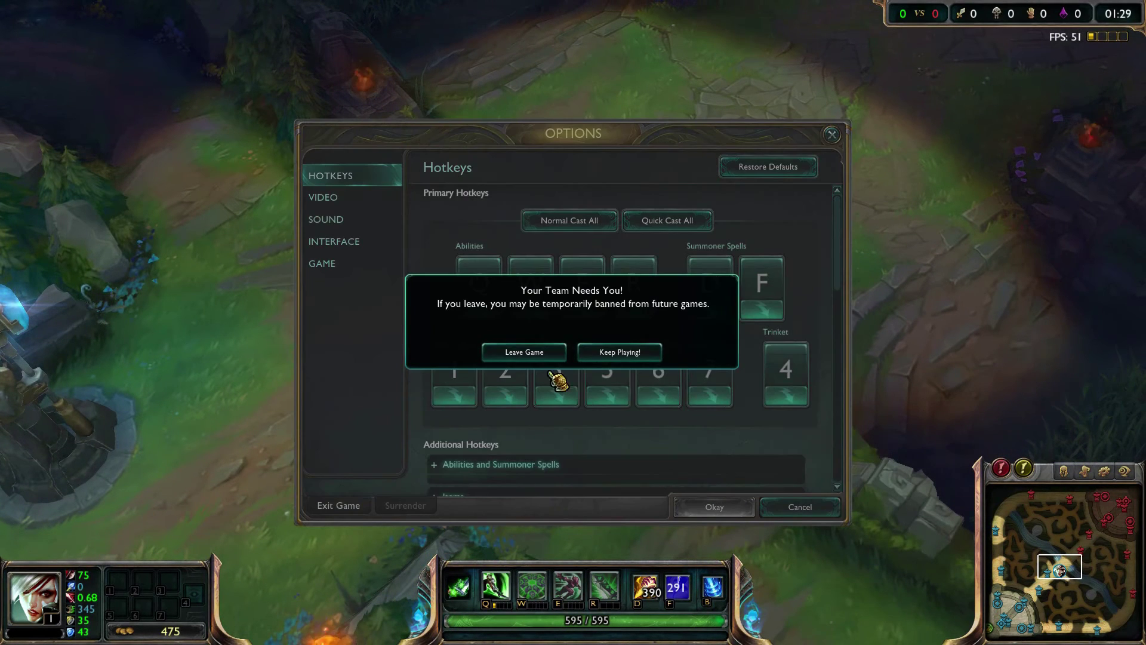
left_click(612, 349)
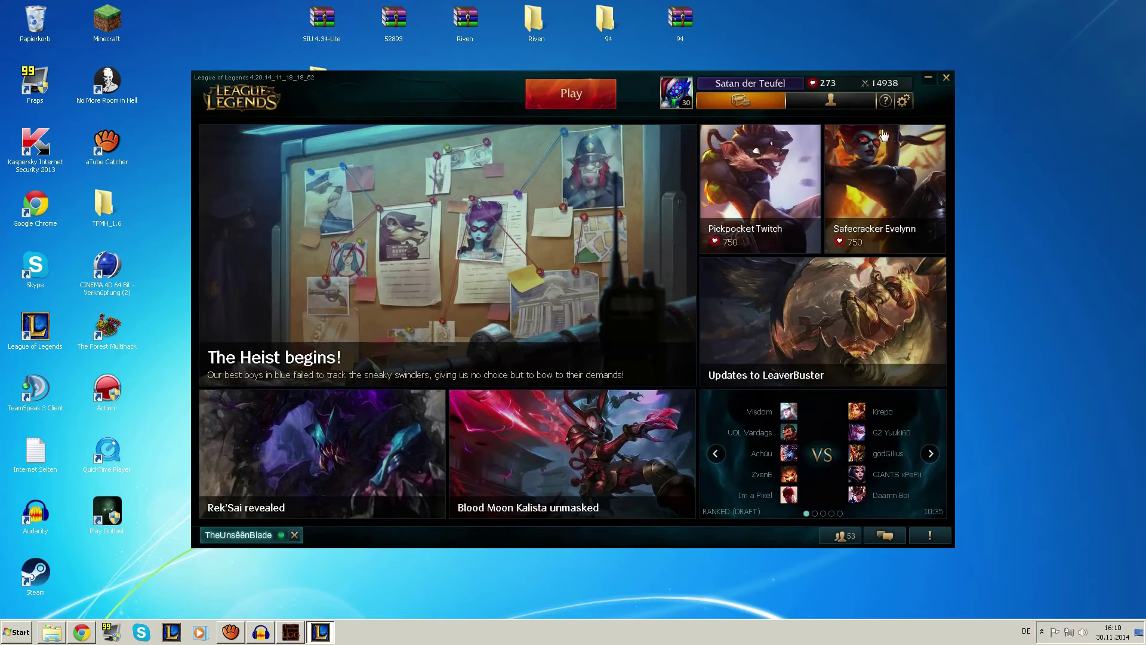
left_click(944, 83)
left_click(561, 336)
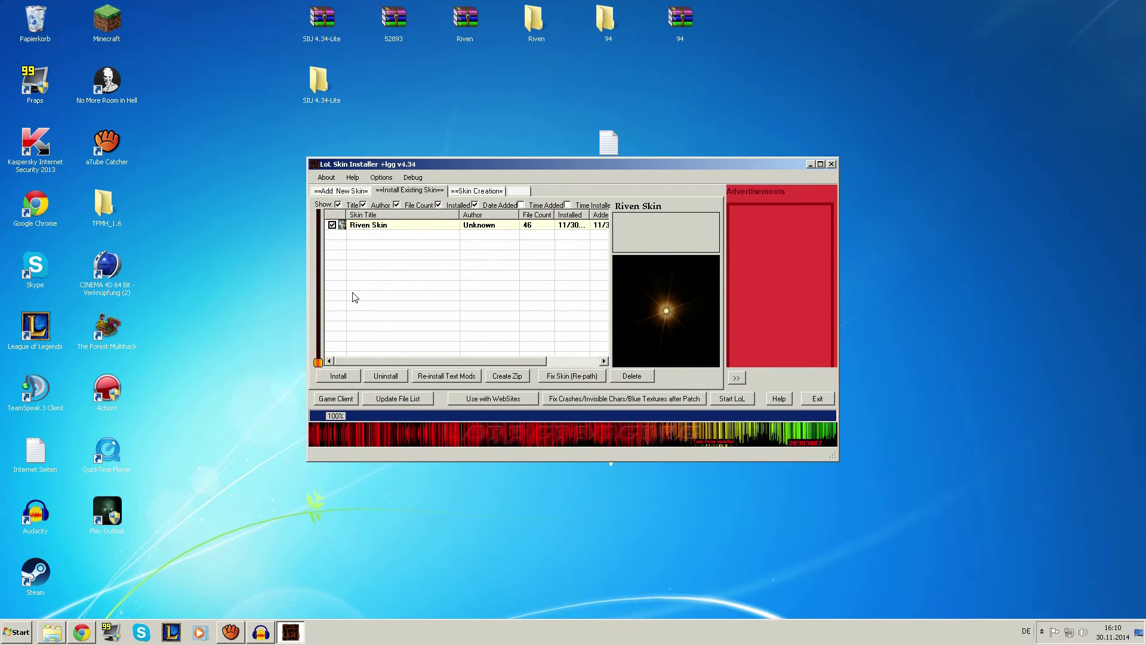
- Uninstall Riven Skin in the skin installer and check the contents of the desktop folder 94
left_click(395, 396)
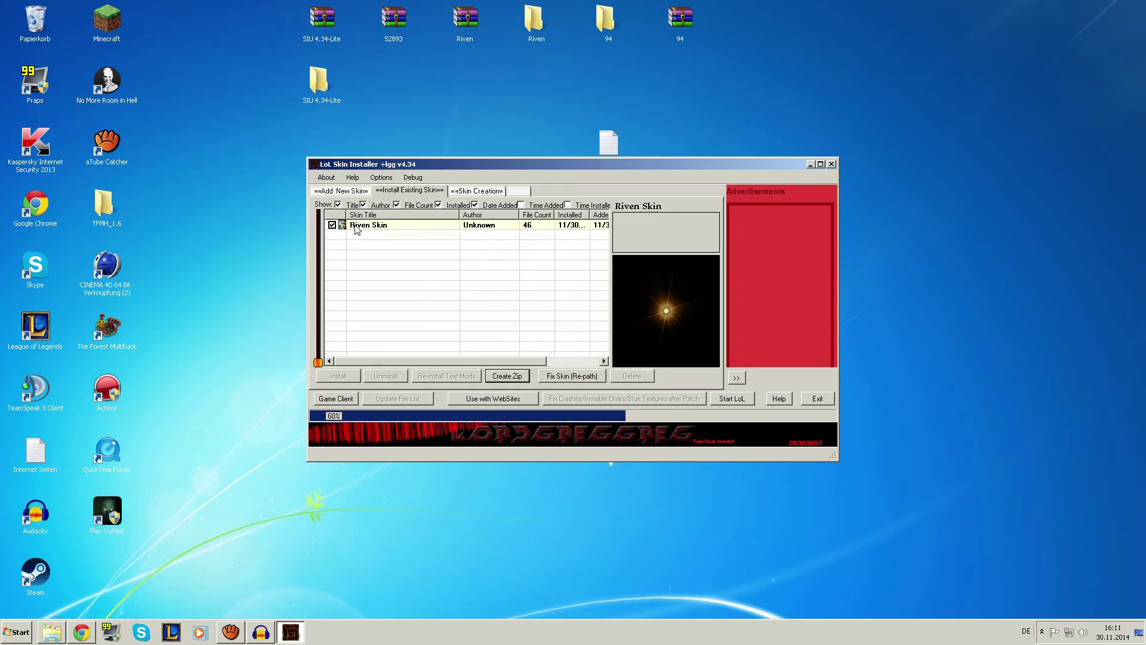
left_click(607, 21)
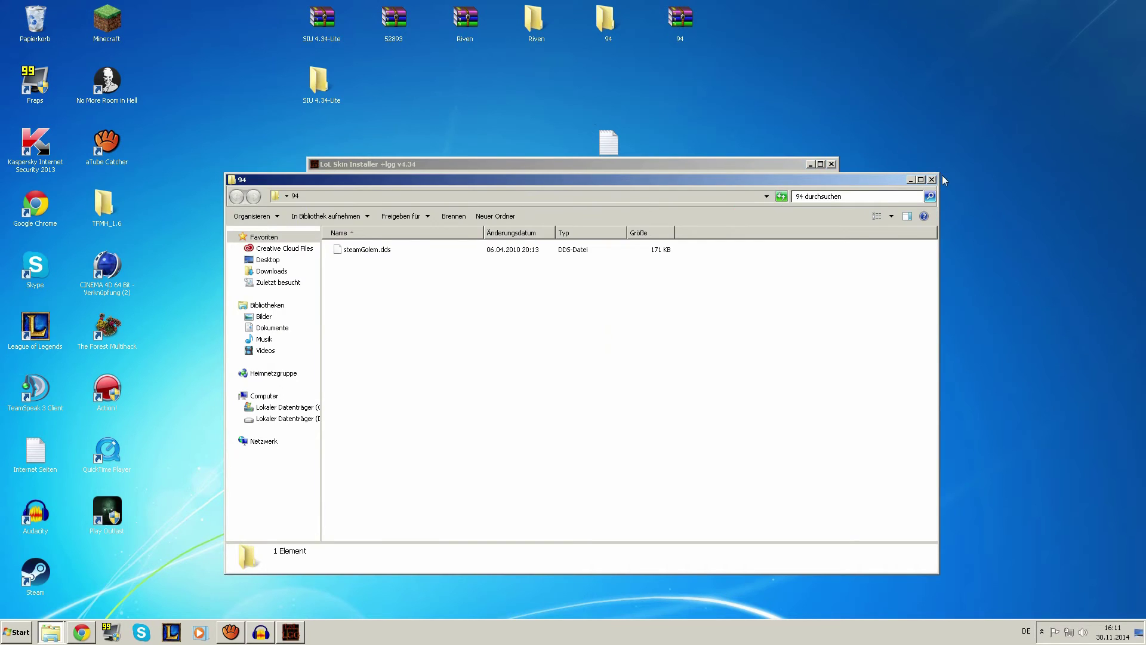
left_click(931, 180)
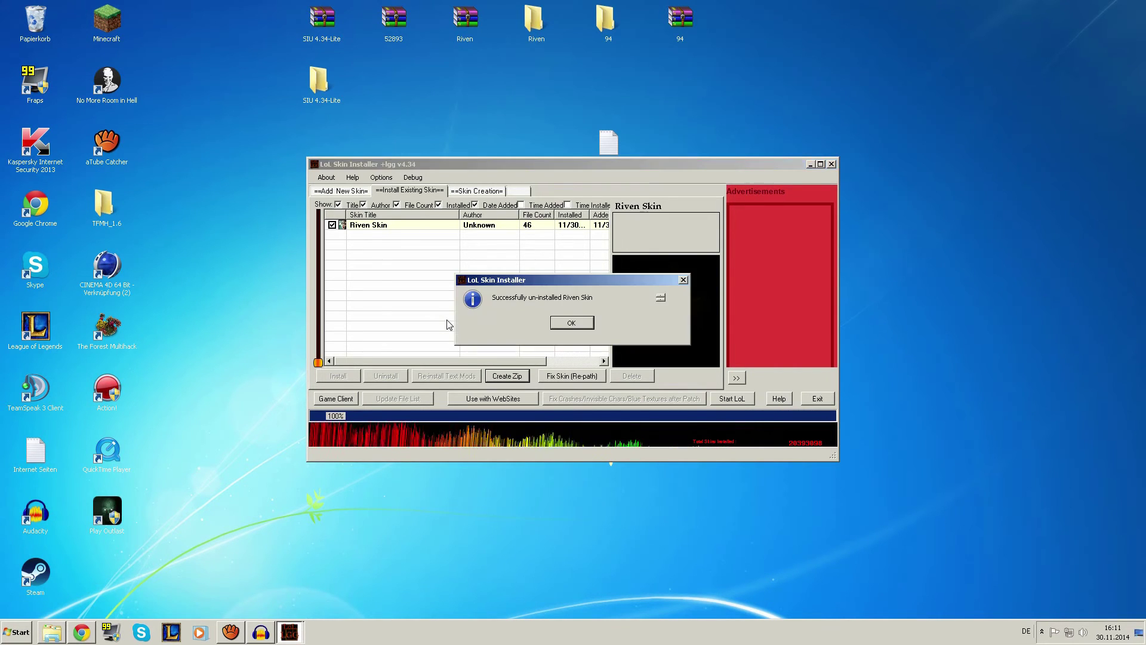
left_click(573, 322)
- Delete Riven Skin from the list of existing skins and confirm the deletion
left_click(332, 225)
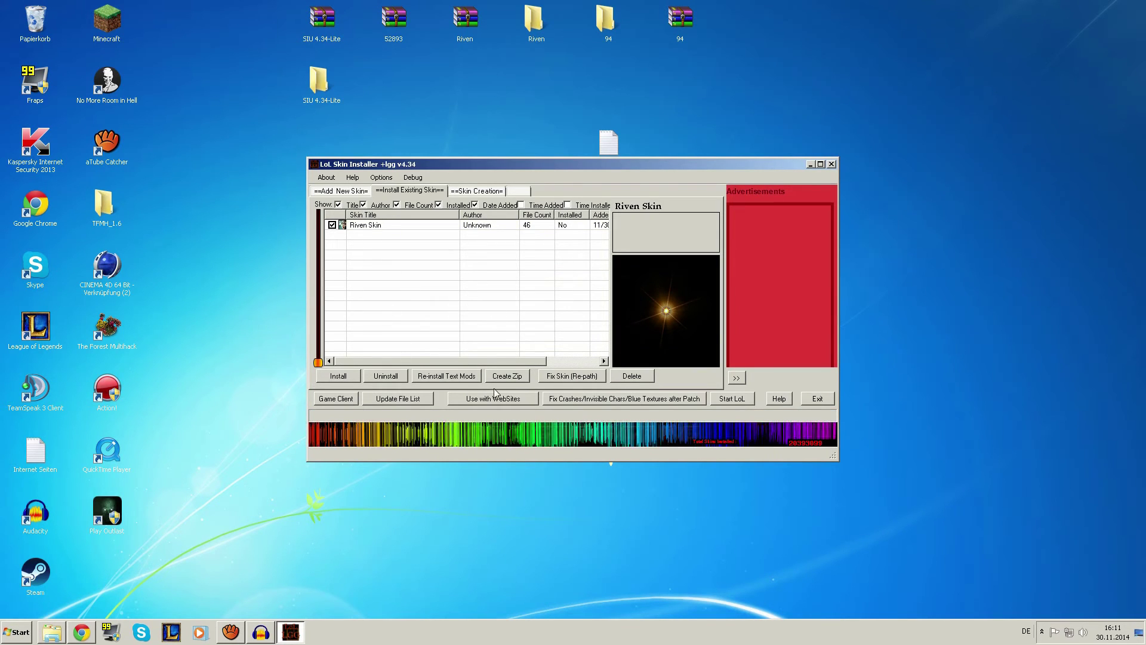
left_click(633, 376)
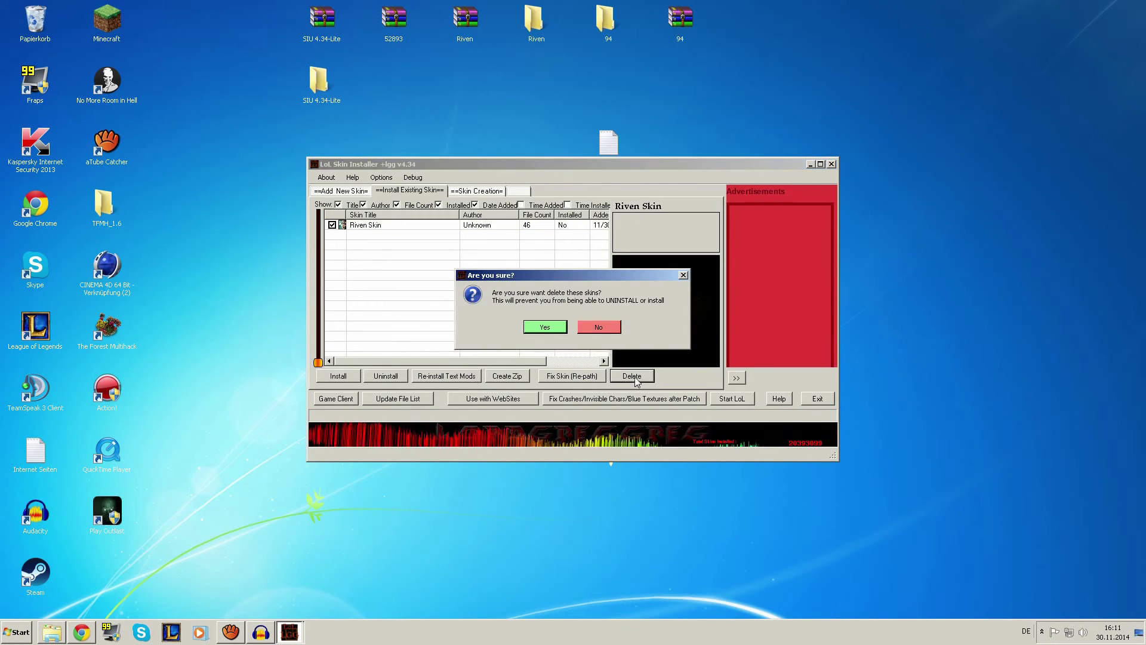
left_click(552, 326)
- Start adding a new skin with the file steamGolem.dds from the desktop folder 94
left_click(356, 193)
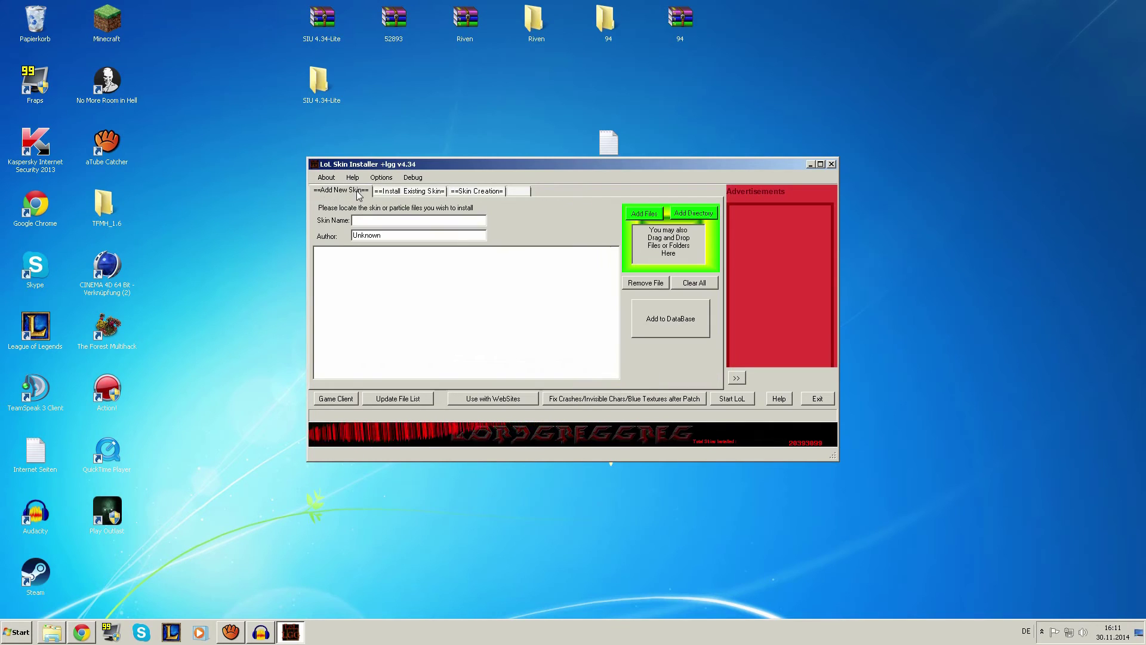
left_click(644, 213)
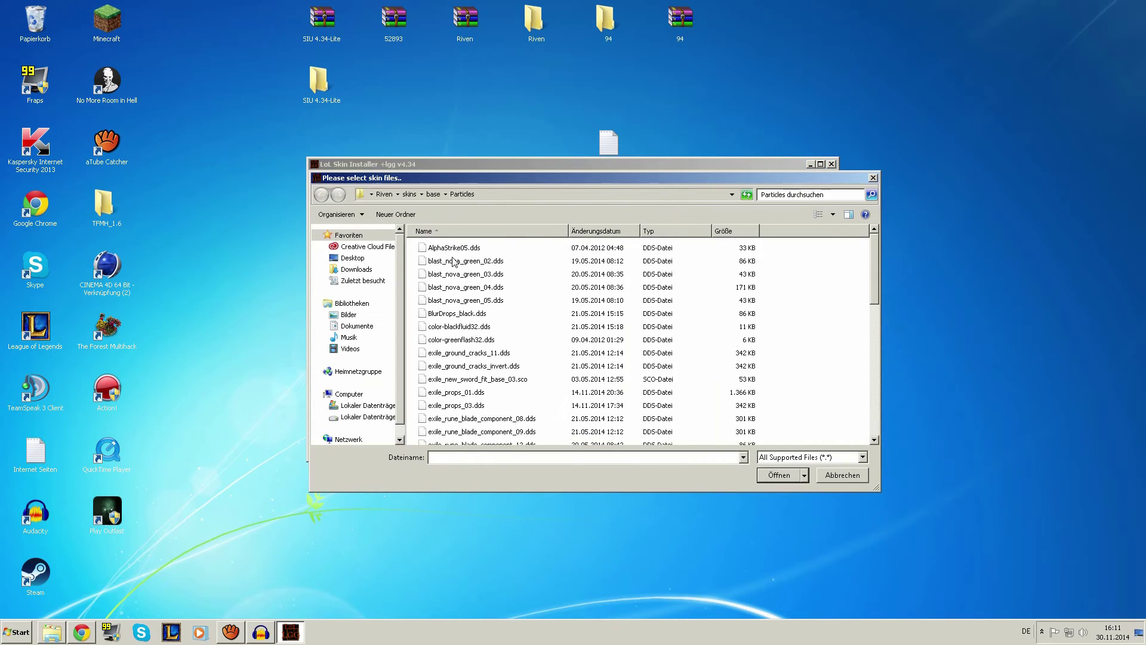
left_click(371, 195)
left_click(387, 207)
left_click(525, 343)
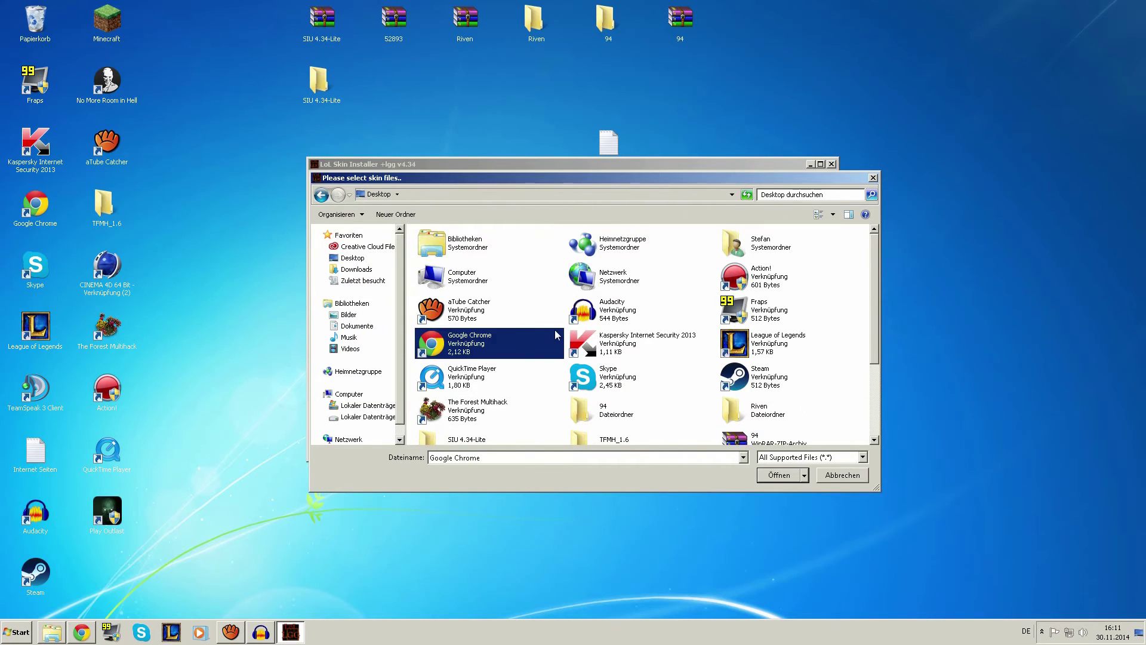
scroll(561, 349, "down", 2)
left_click(605, 332)
double_click(604, 332)
left_click(466, 249)
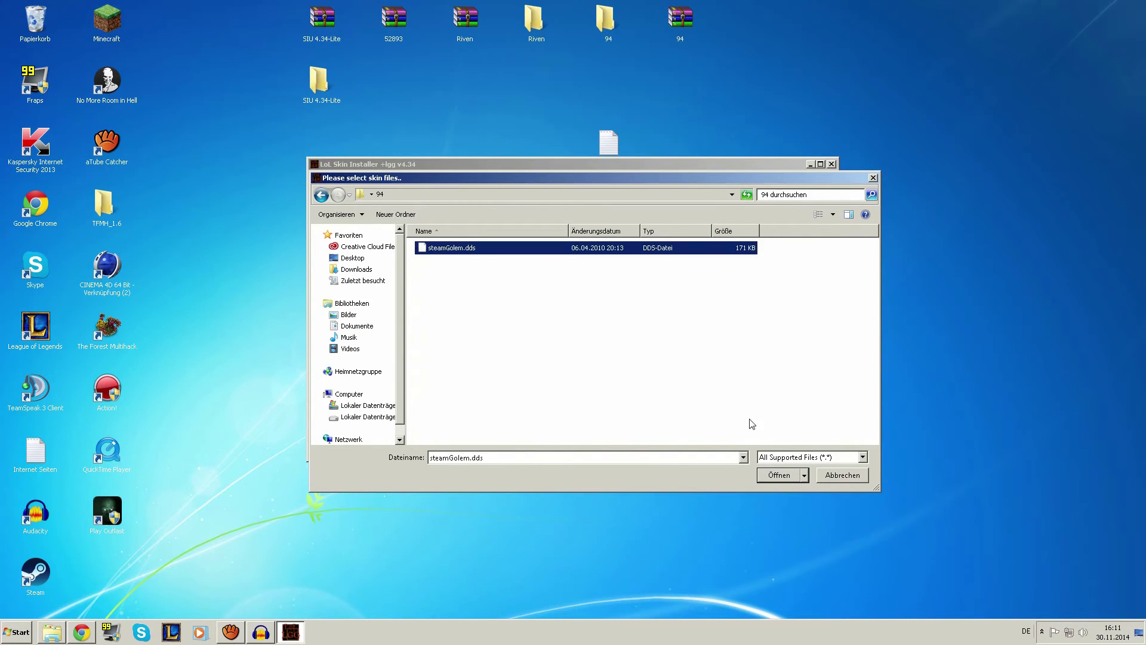
left_click(777, 476)
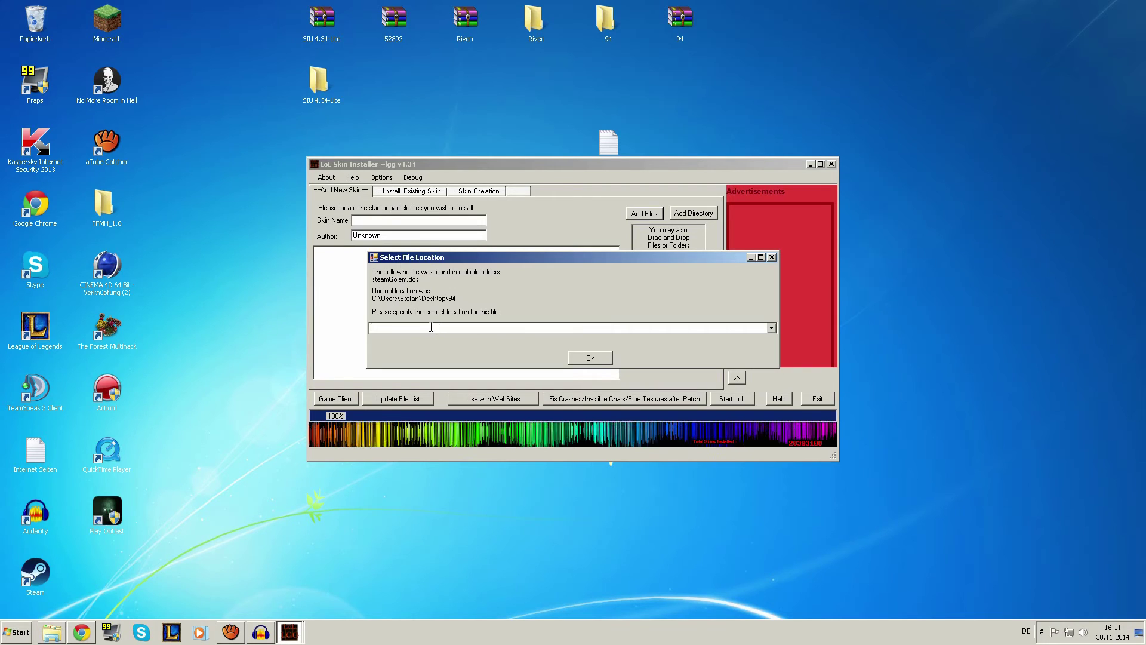
- Assign steamGolem.dds to the particles location under 0.0.0.43, and remove the added file from the list
left_click(771, 328)
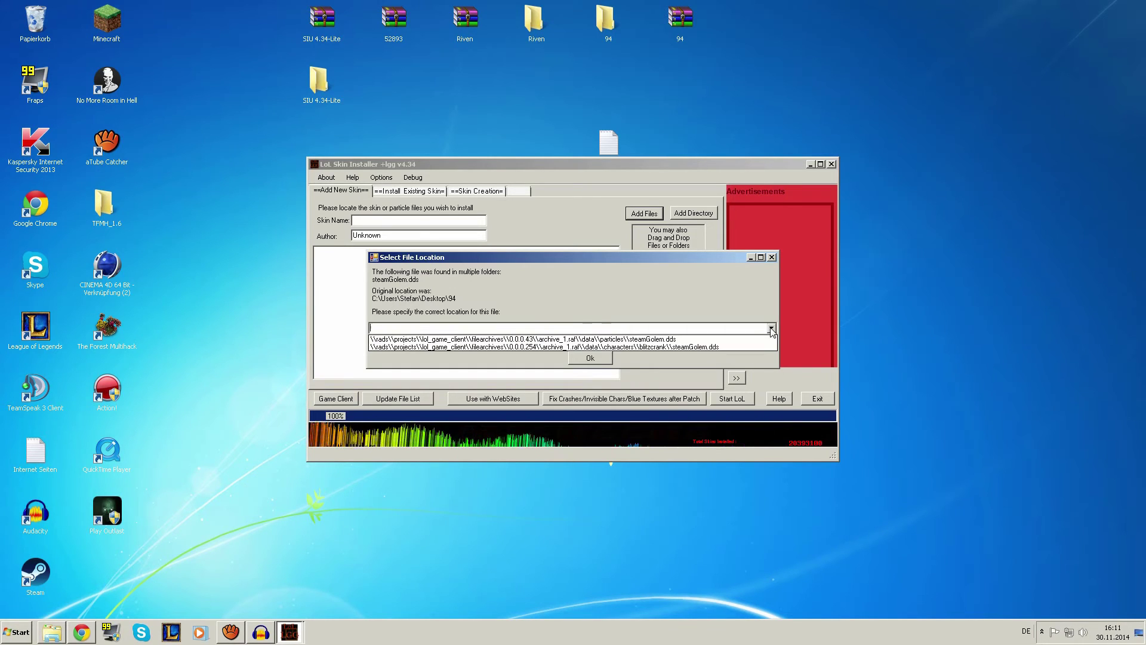
left_click(729, 339)
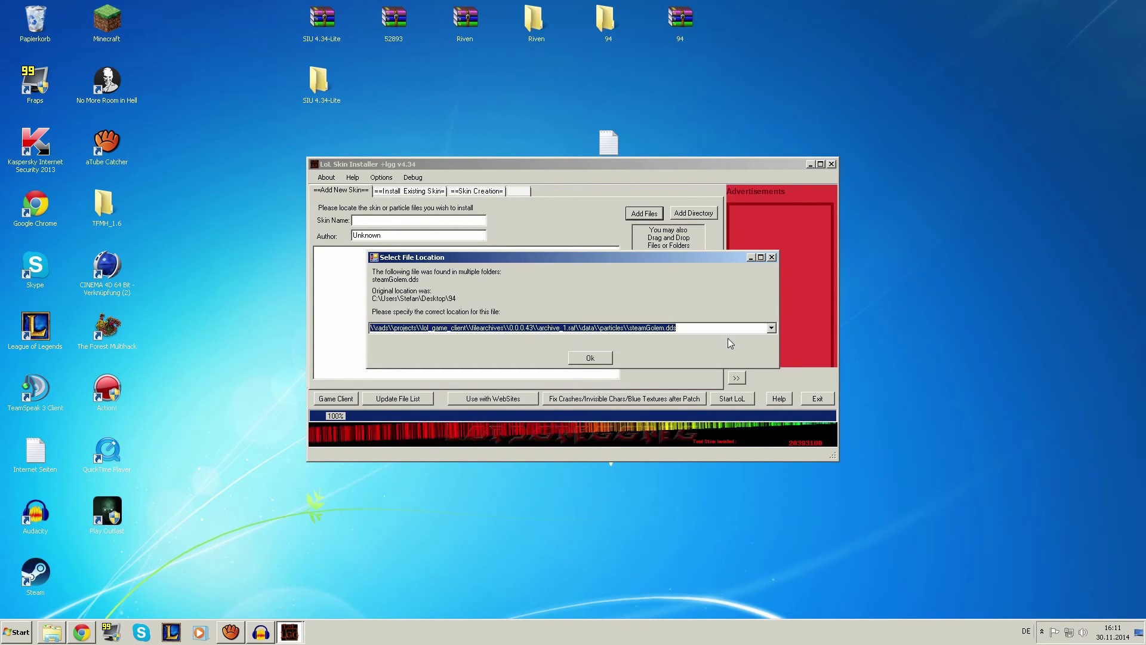
left_click(608, 359)
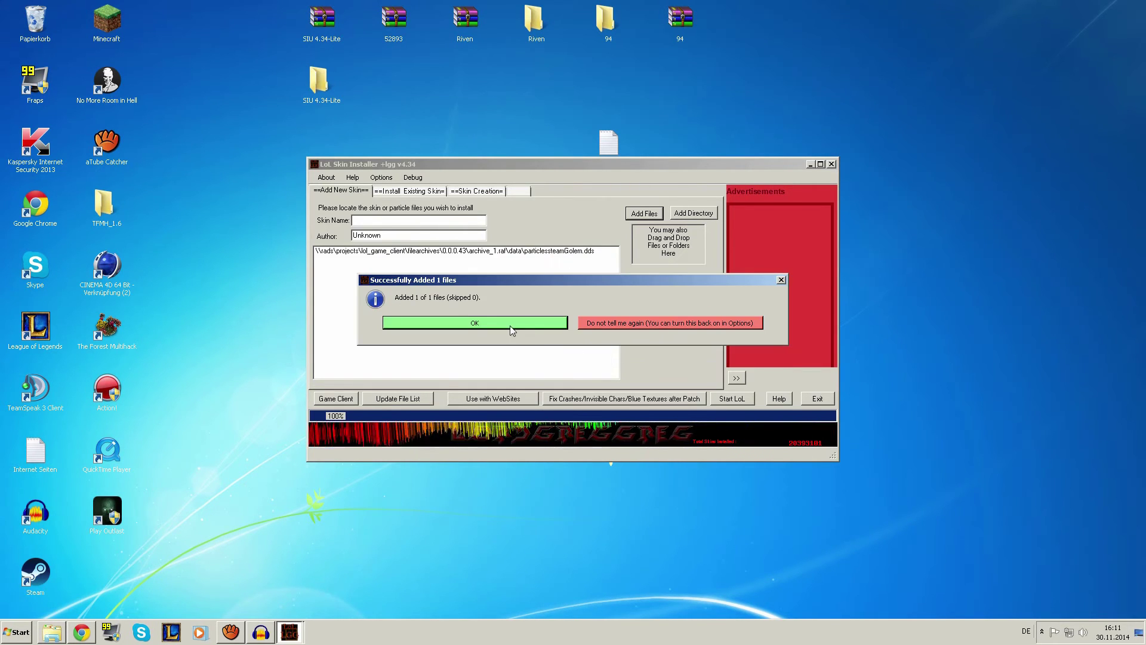
left_click(511, 326)
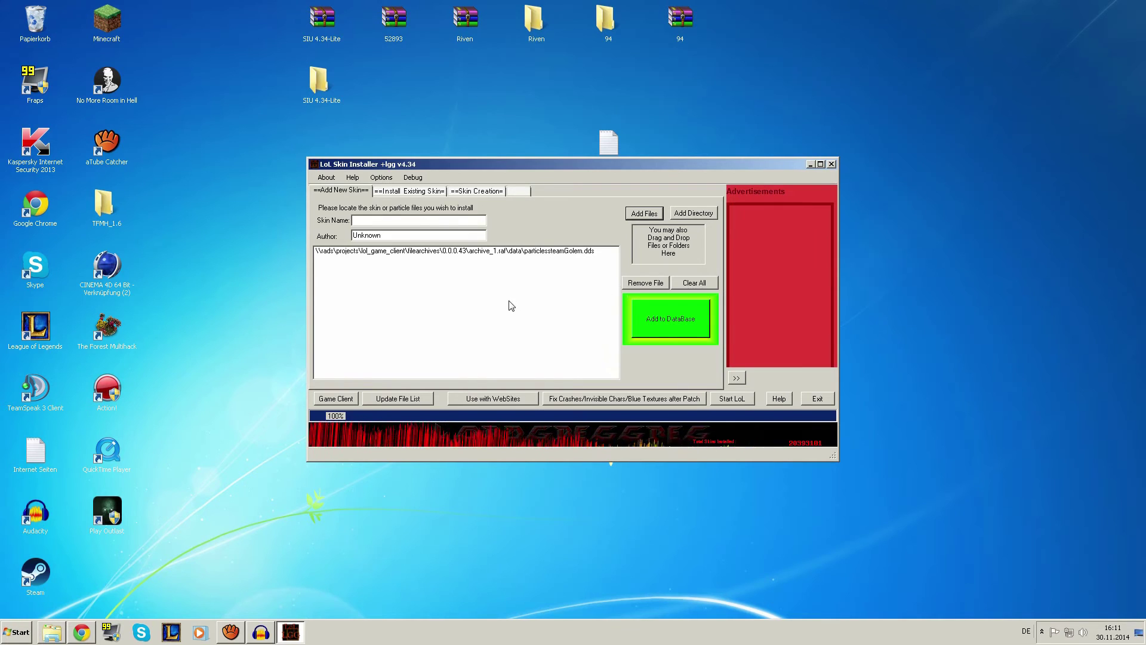
left_click(471, 257)
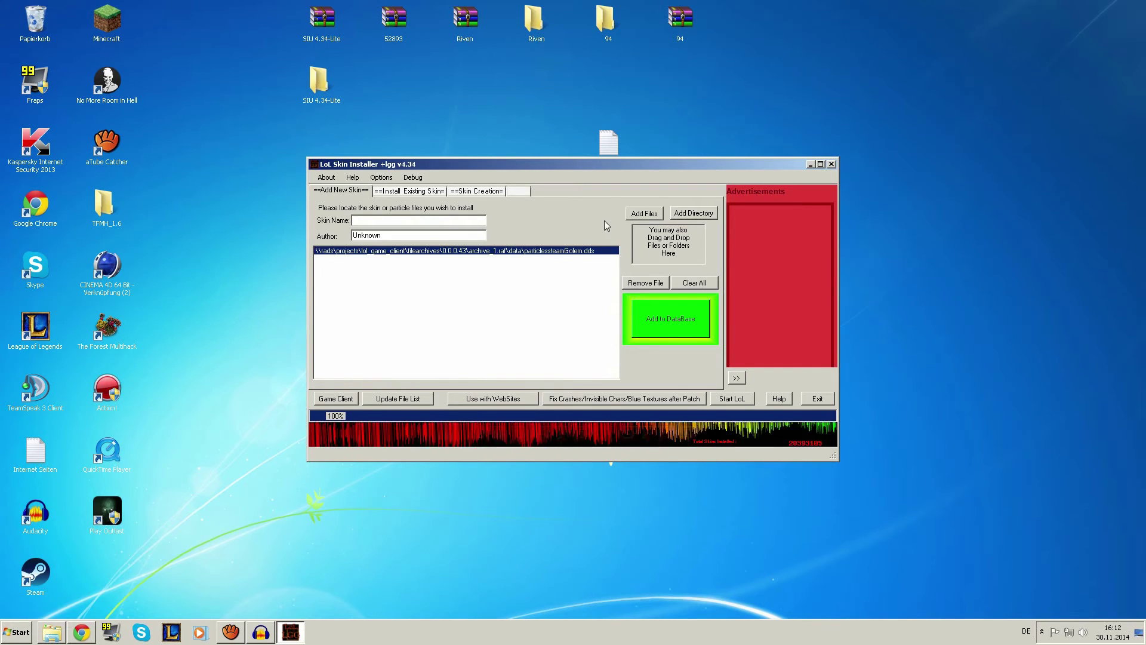
left_click(657, 285)
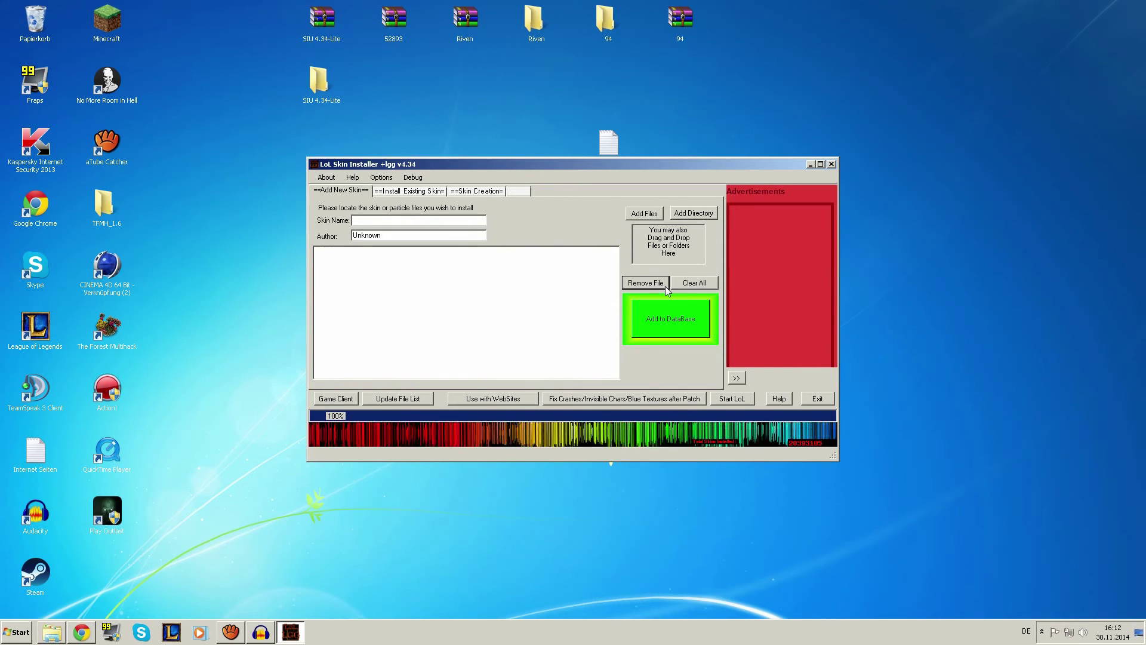
left_click(647, 214)
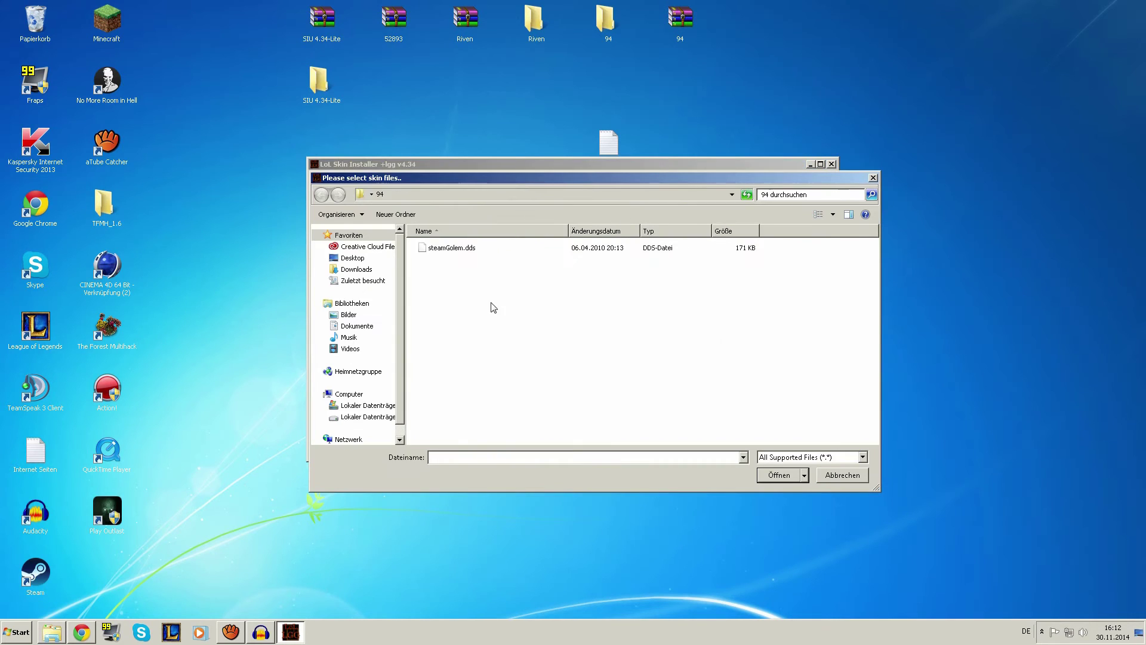
left_click(465, 253)
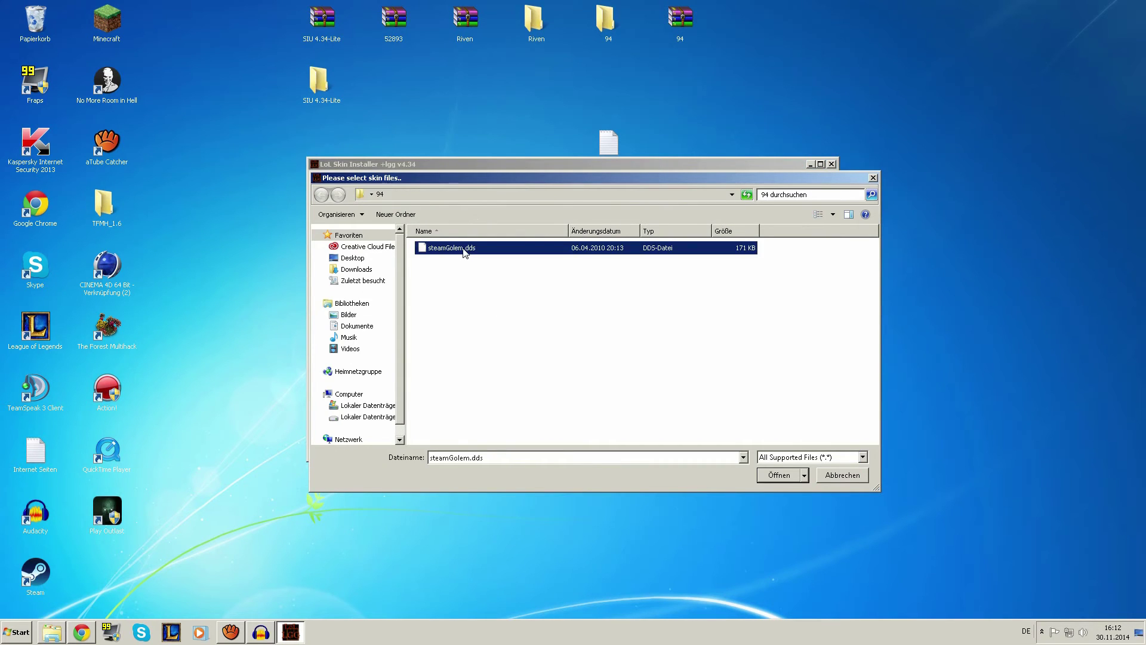
left_click(462, 285)
left_click(841, 476)
double_click(608, 25)
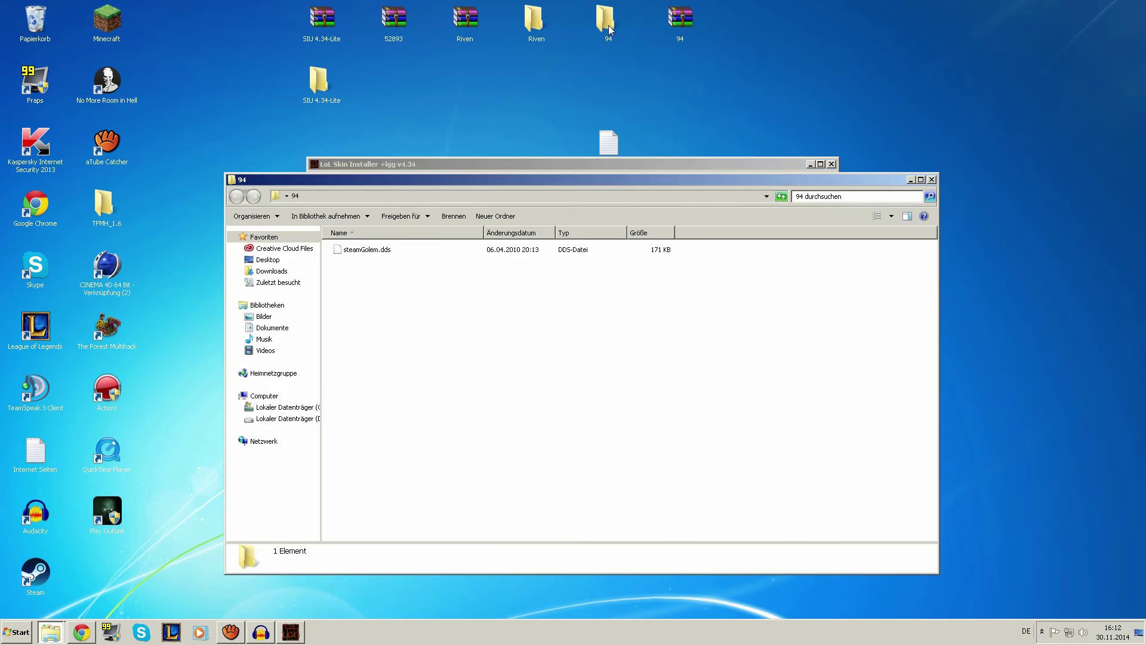
left_click(931, 180)
- Try to add steamGolem.dds from folder 94 without specifying a file location
left_click(645, 213)
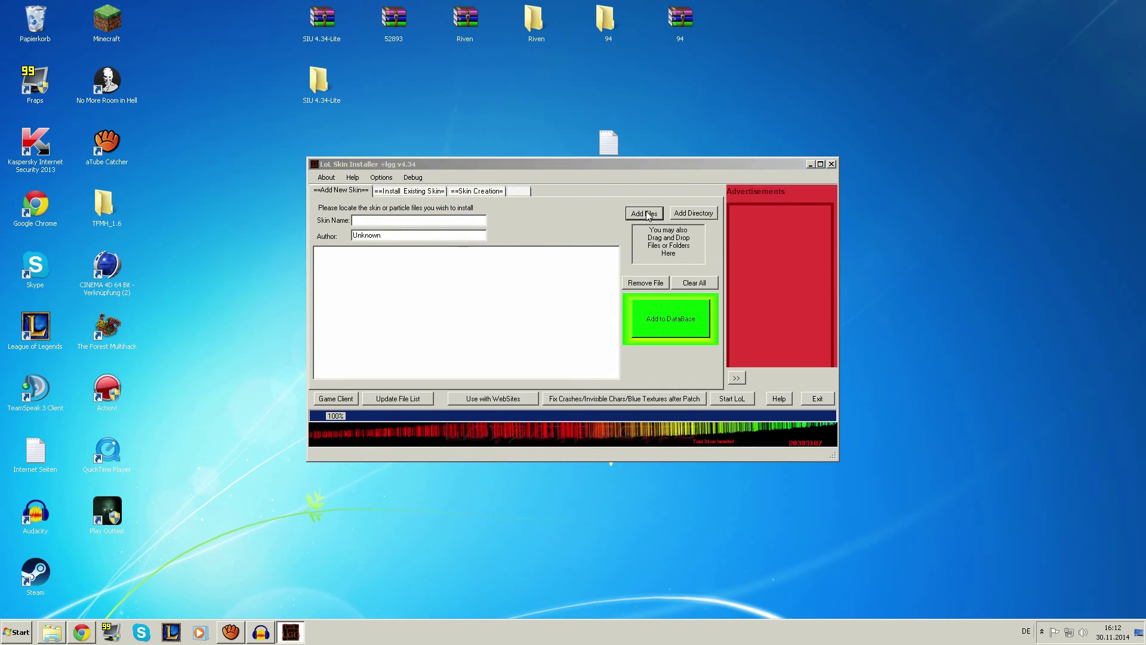
left_click(475, 255)
left_click(780, 475)
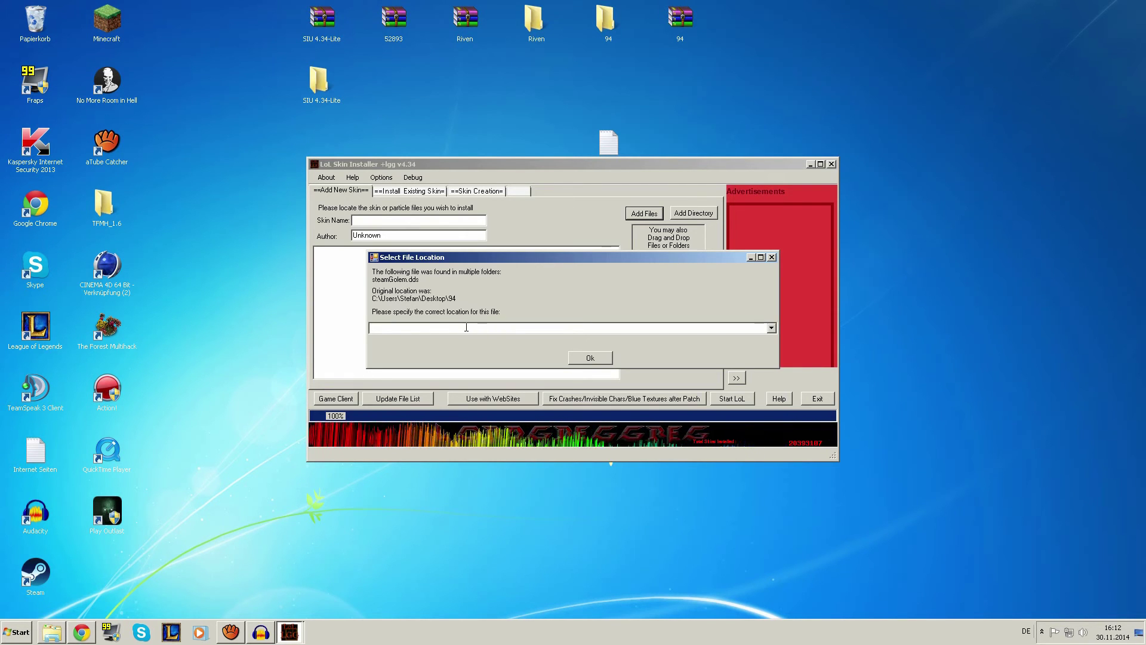
left_click(579, 358)
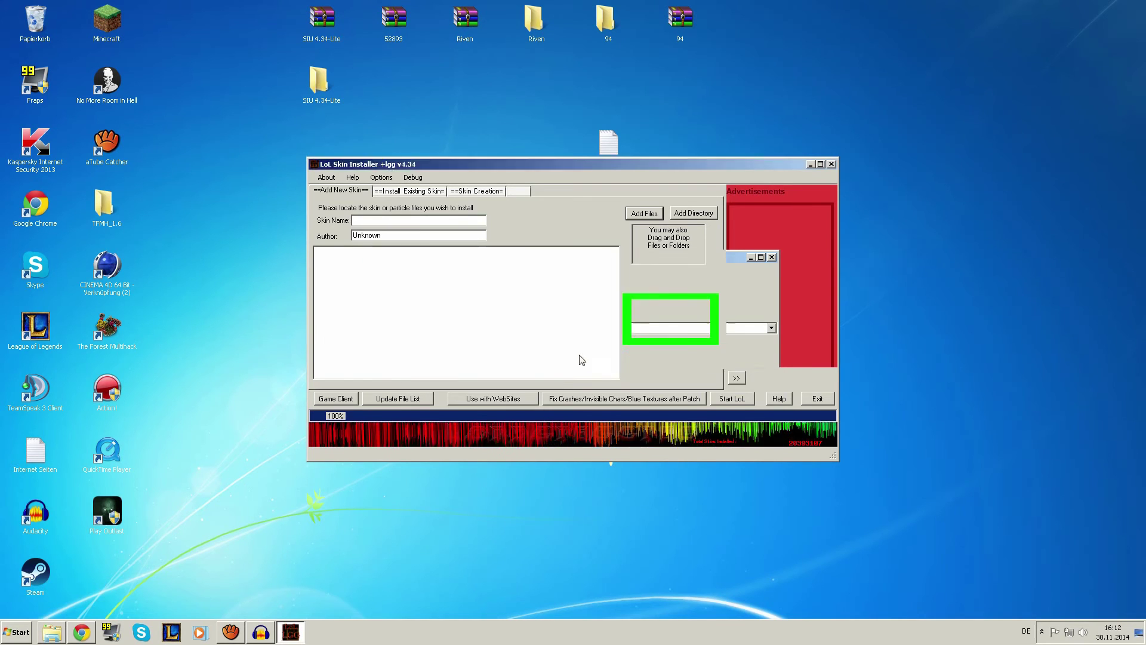
left_click(576, 395)
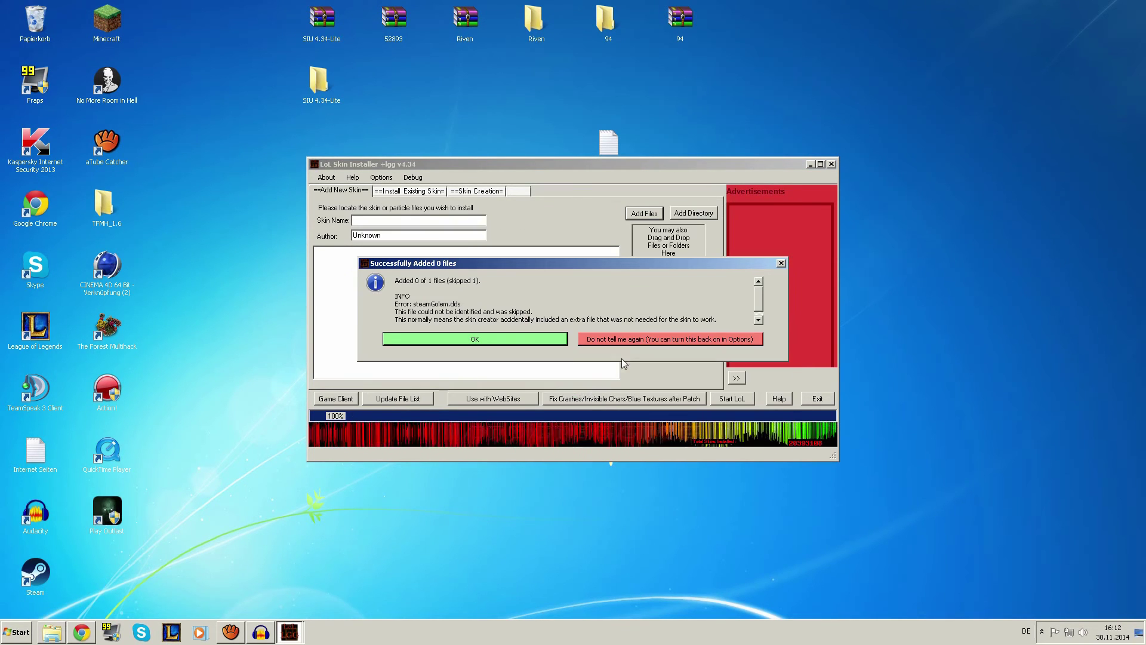
left_click(496, 337)
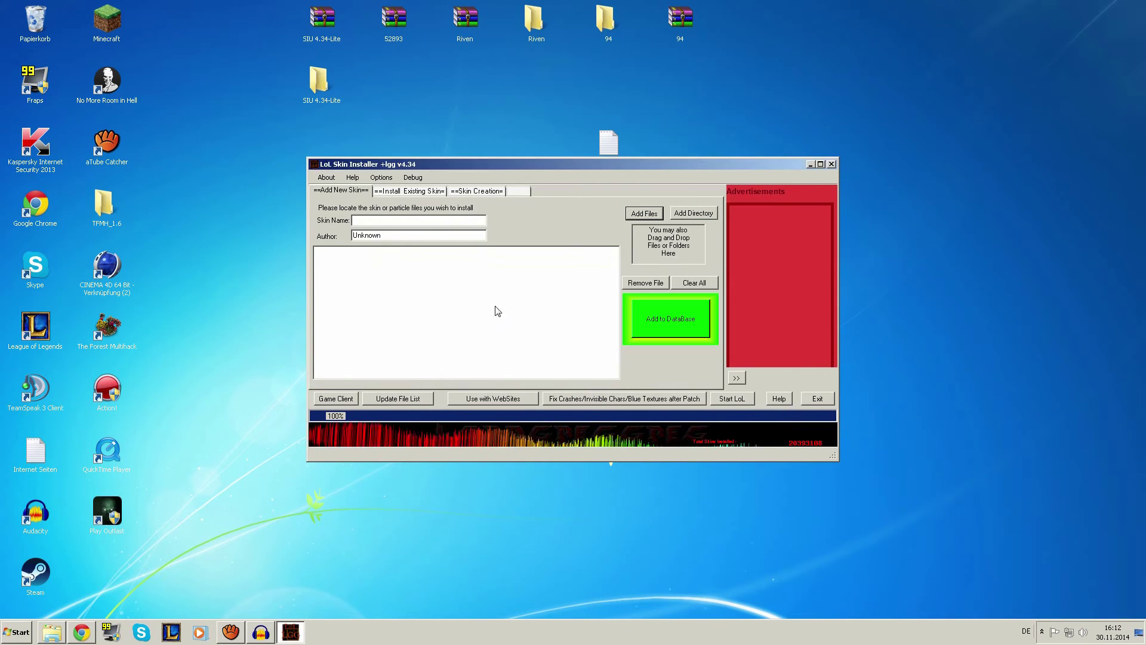
- Add steamGolem.dds from folder 94 with the characters blitzcrank path under 0.0.0.254 as its location
left_click(476, 251)
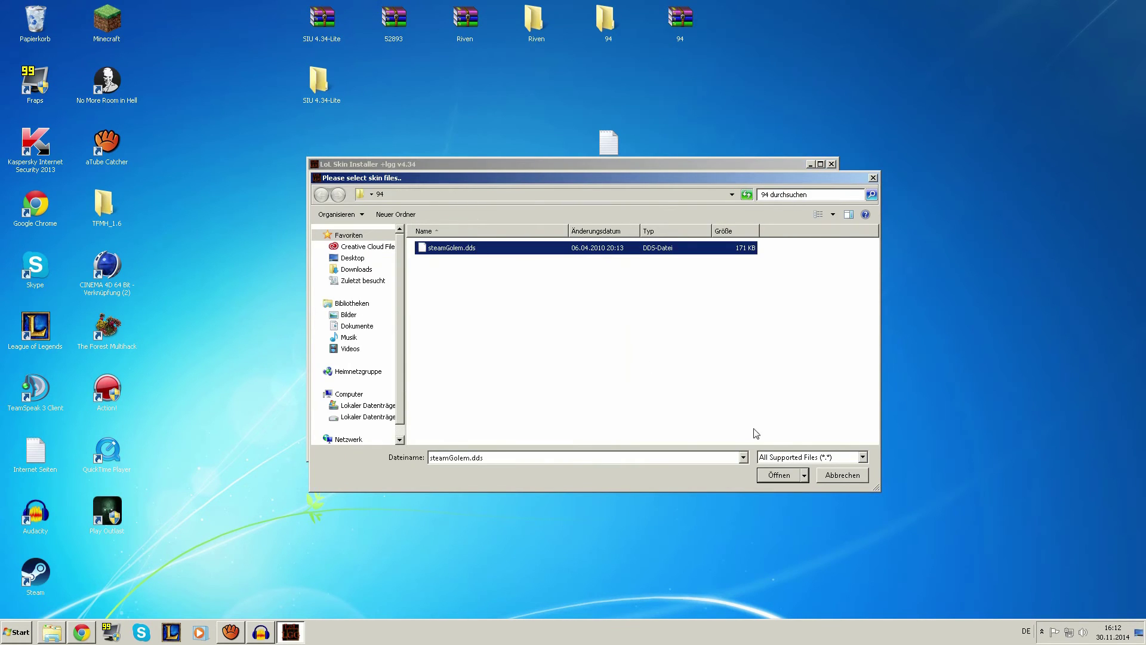
left_click(784, 476)
left_click(771, 328)
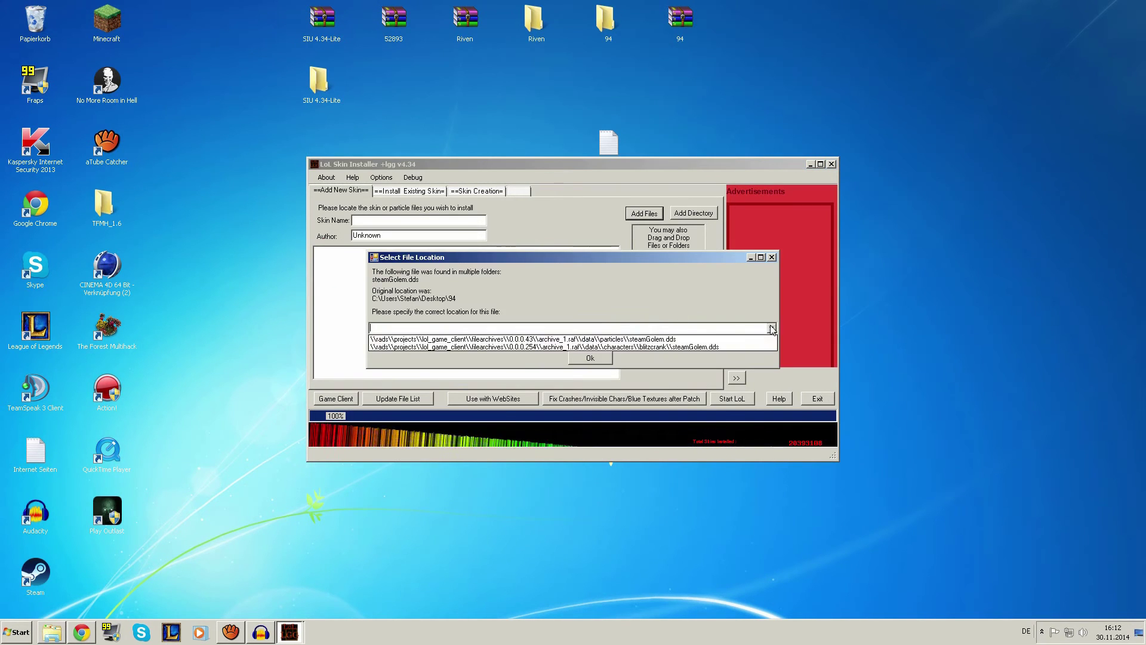
left_click(684, 347)
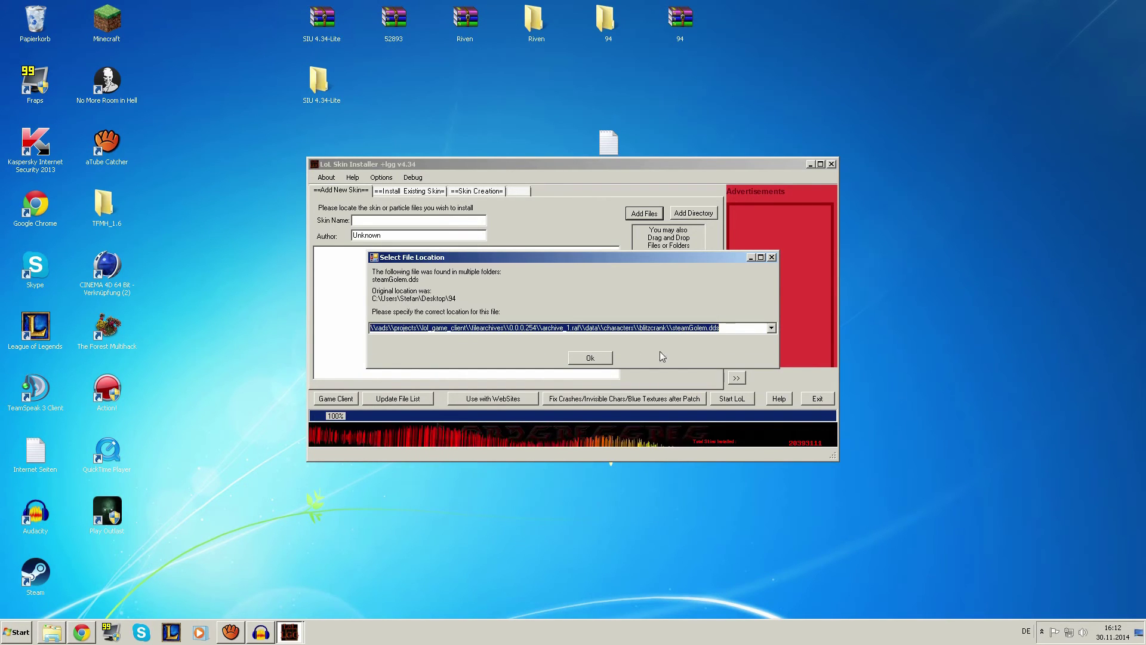
left_click(589, 359)
left_click(507, 323)
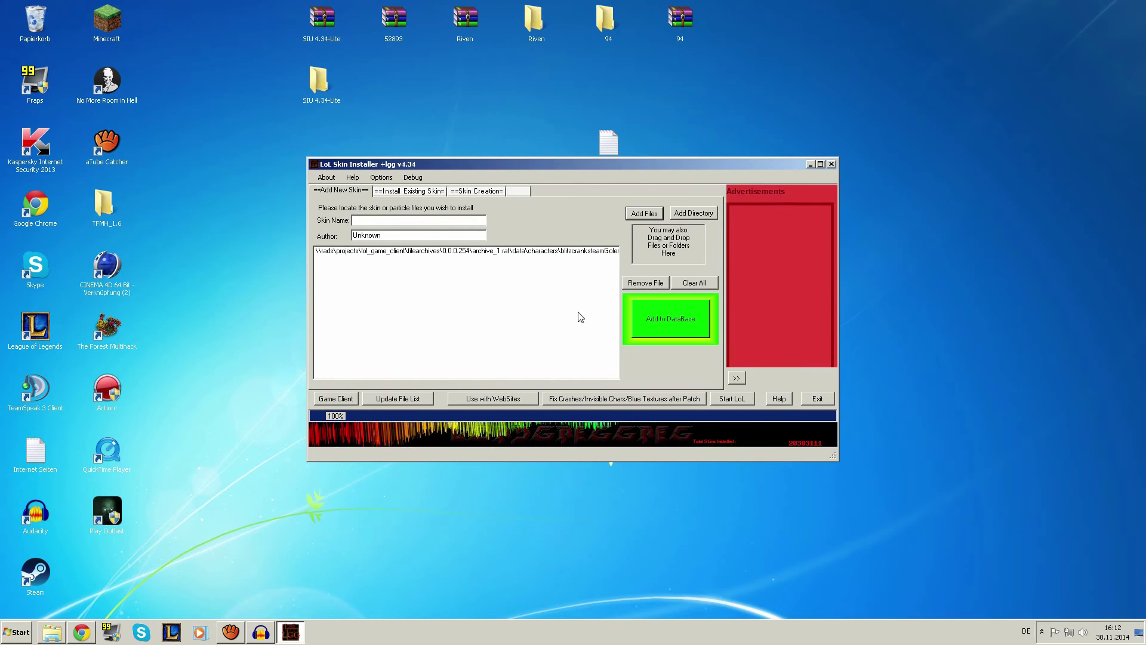
- Add the prepared skin file to the skin database under the name Blitz without automatically installing it
left_click(657, 313)
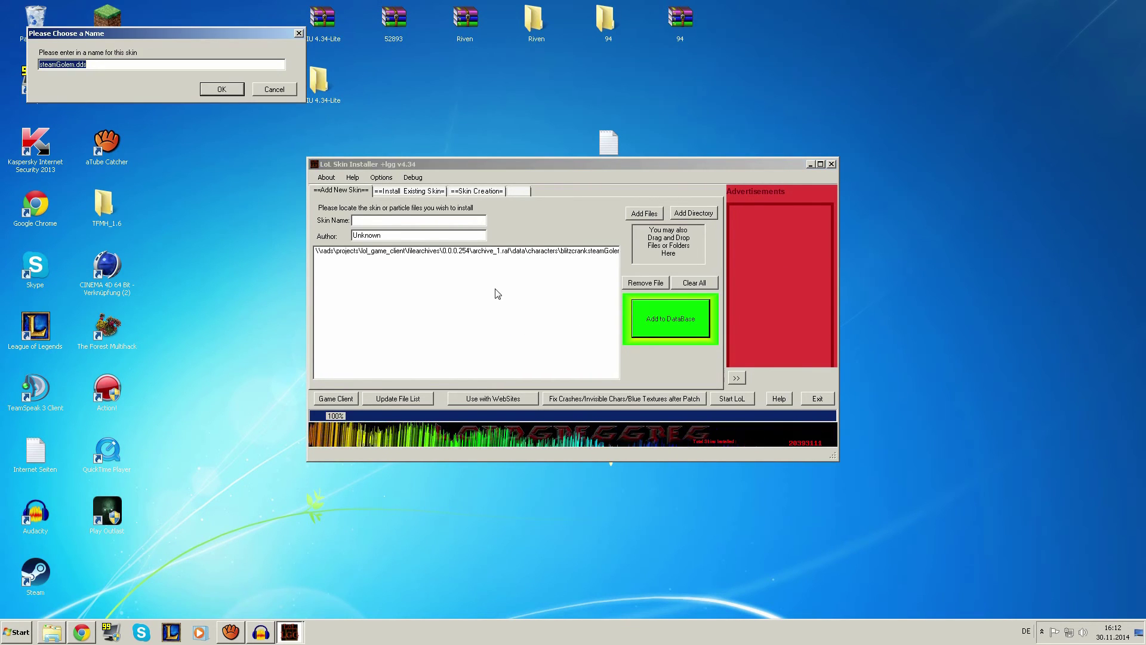
type("Blitz")
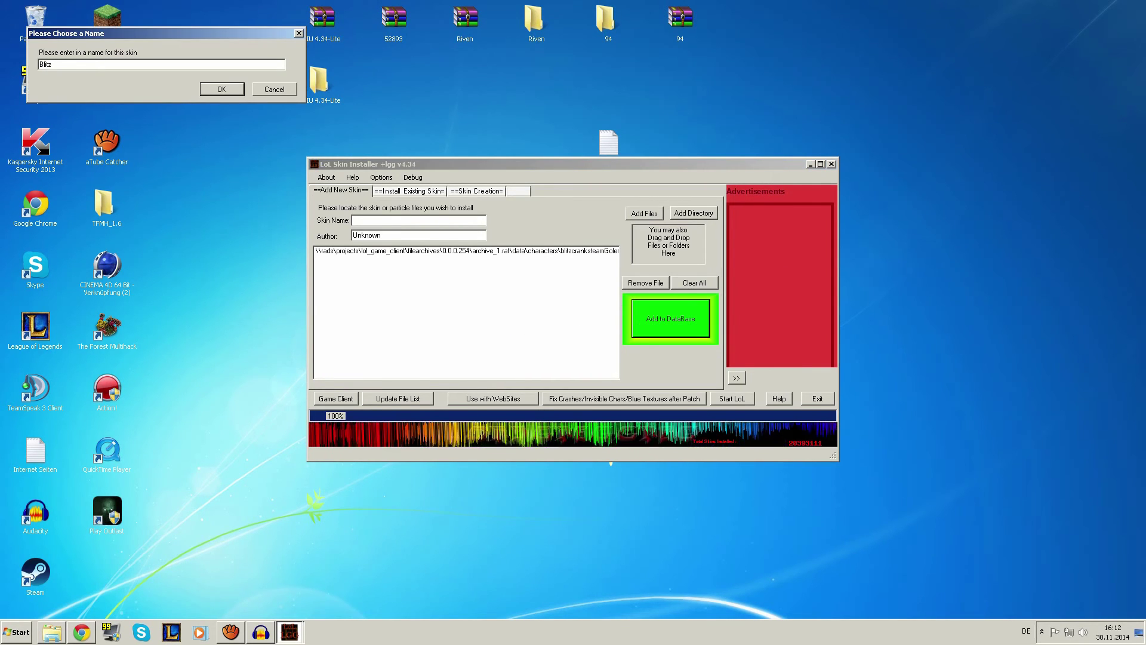
key("Return")
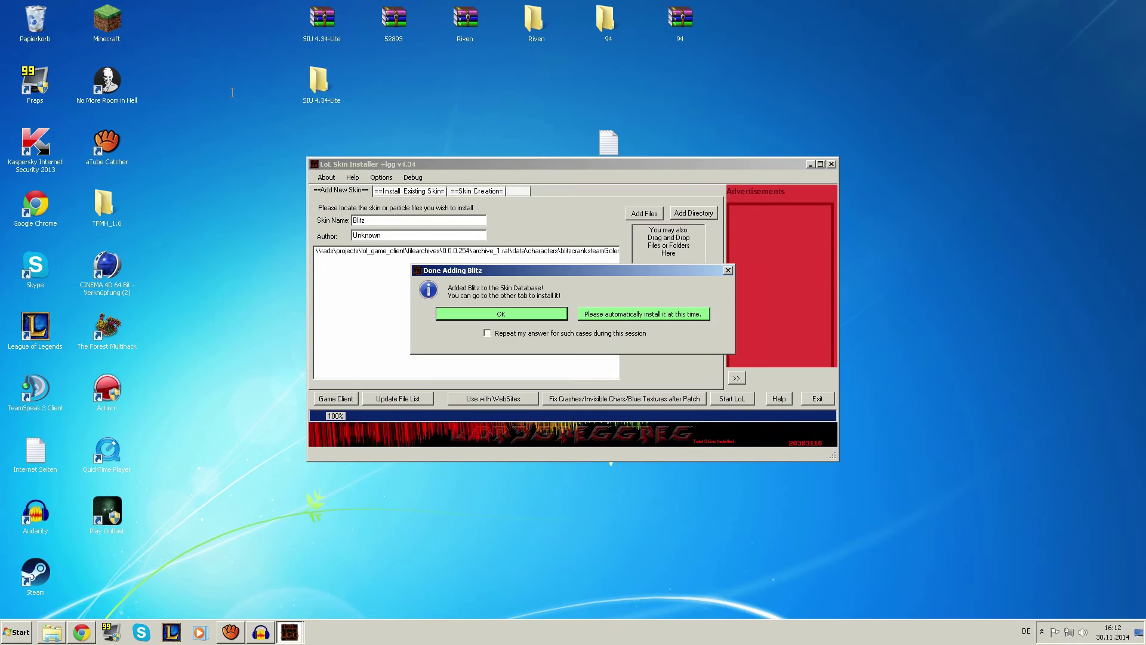
left_click(519, 317)
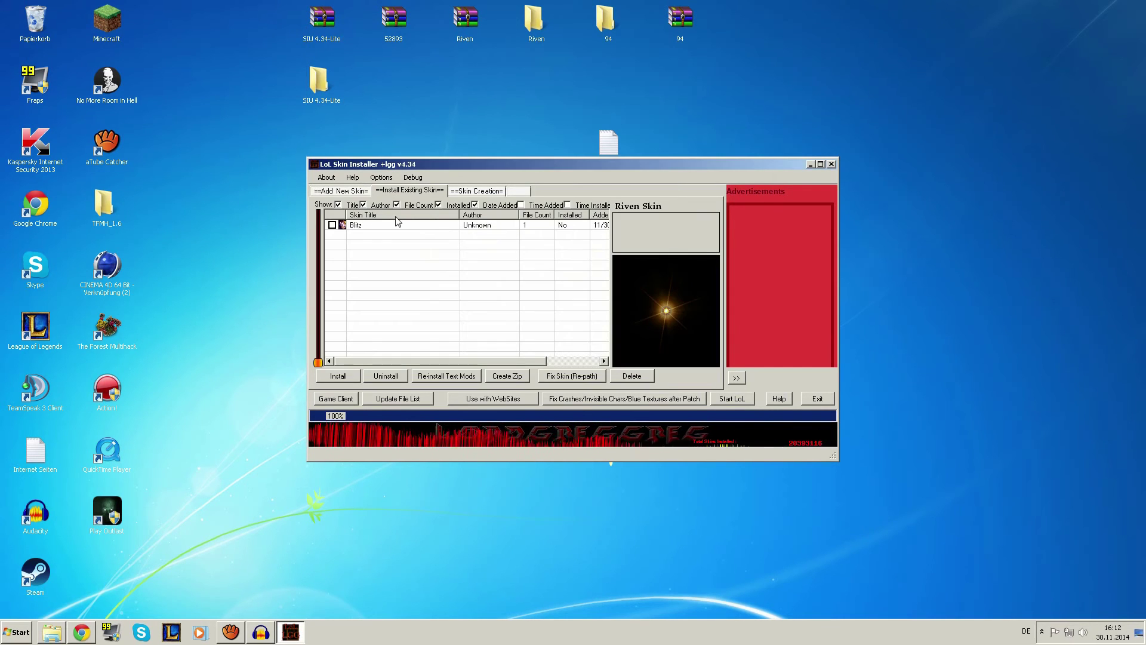
- Install the Blitz skin with the preset install preferences, replacing Blitzcrank's Default skin
left_click(332, 225)
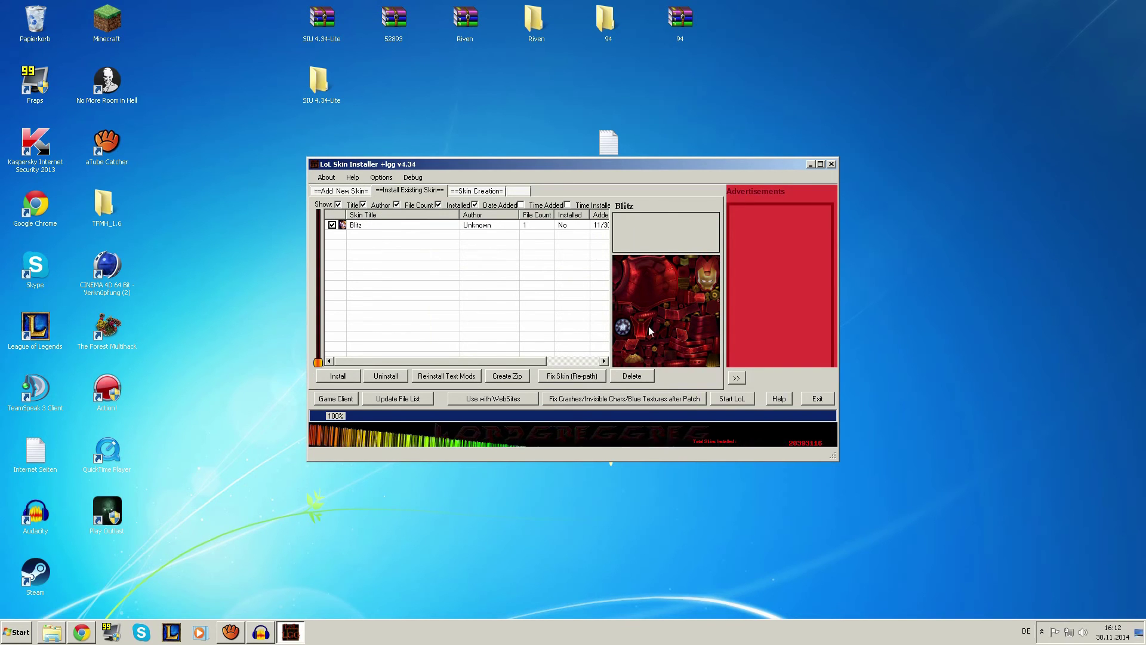
left_click(339, 377)
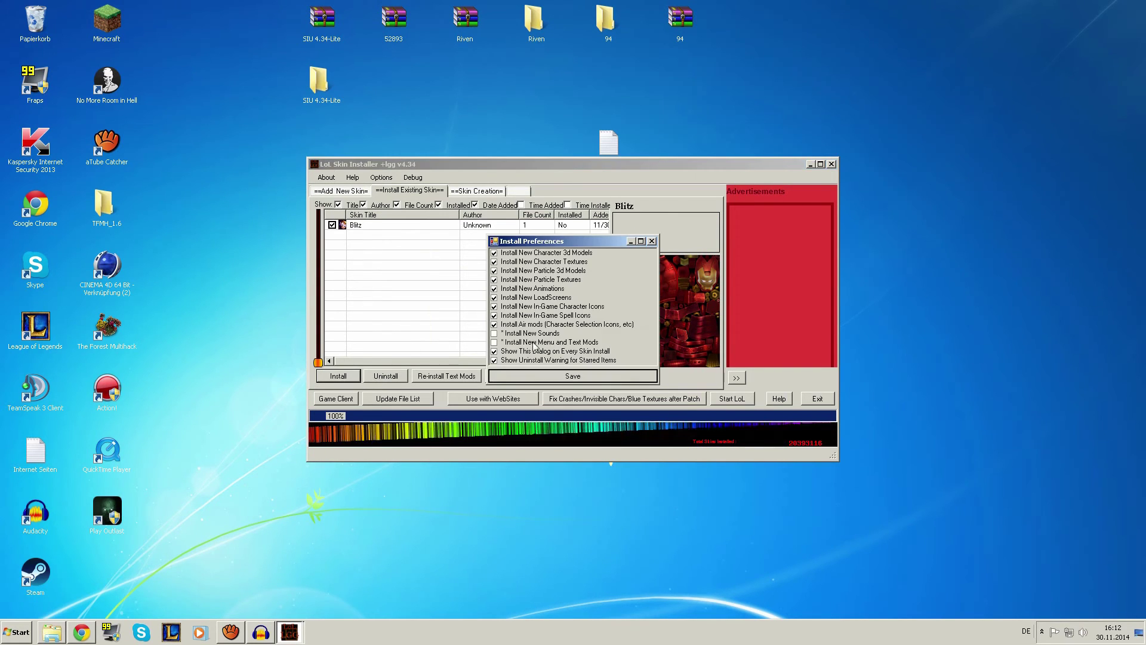
left_click(573, 375)
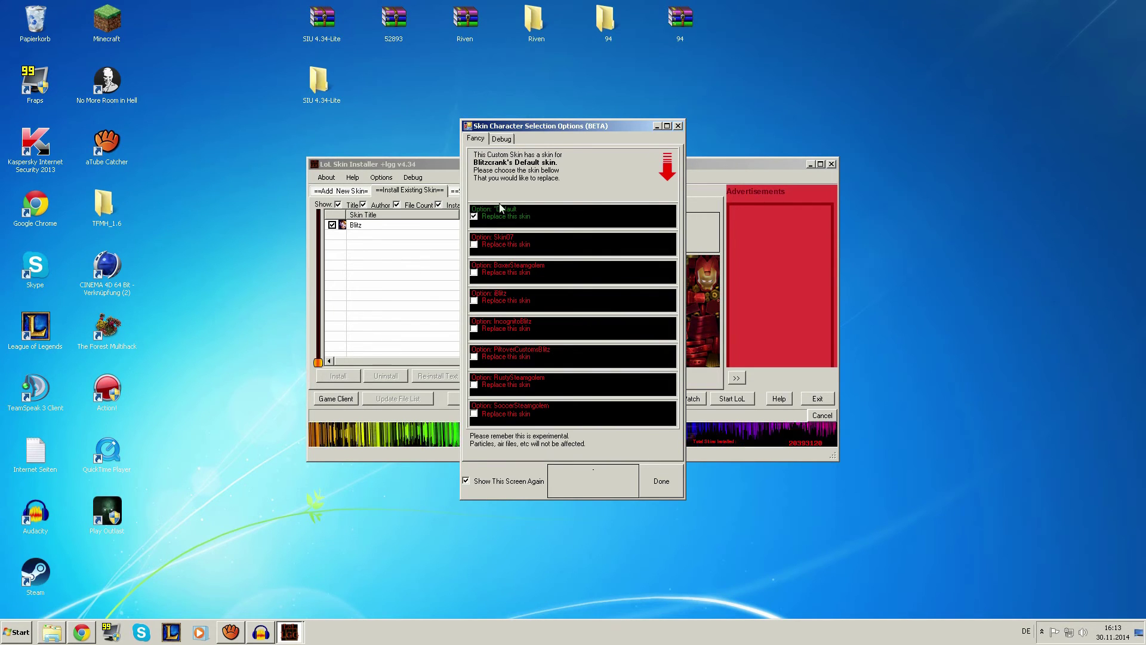
left_click(474, 217)
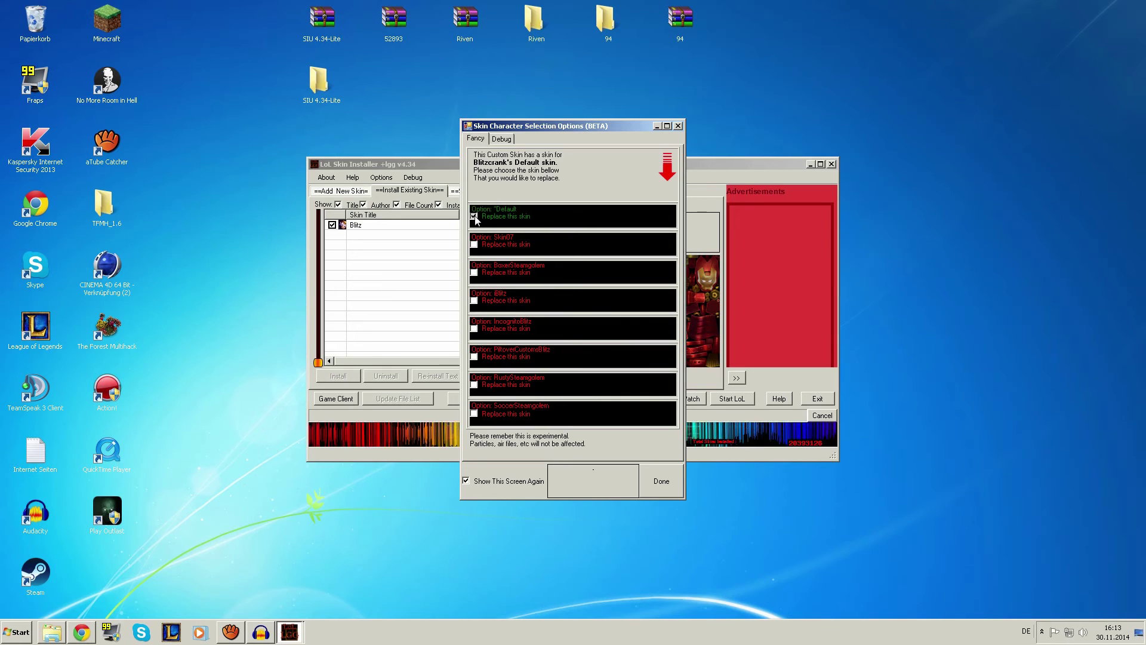
left_click(474, 216)
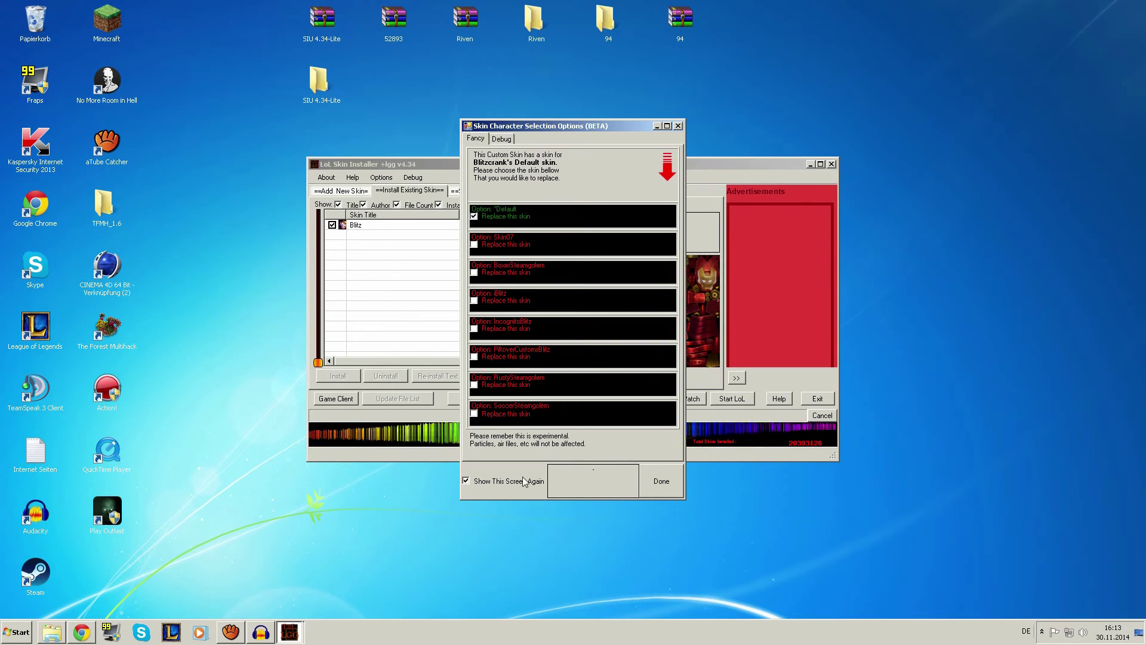
left_click(661, 480)
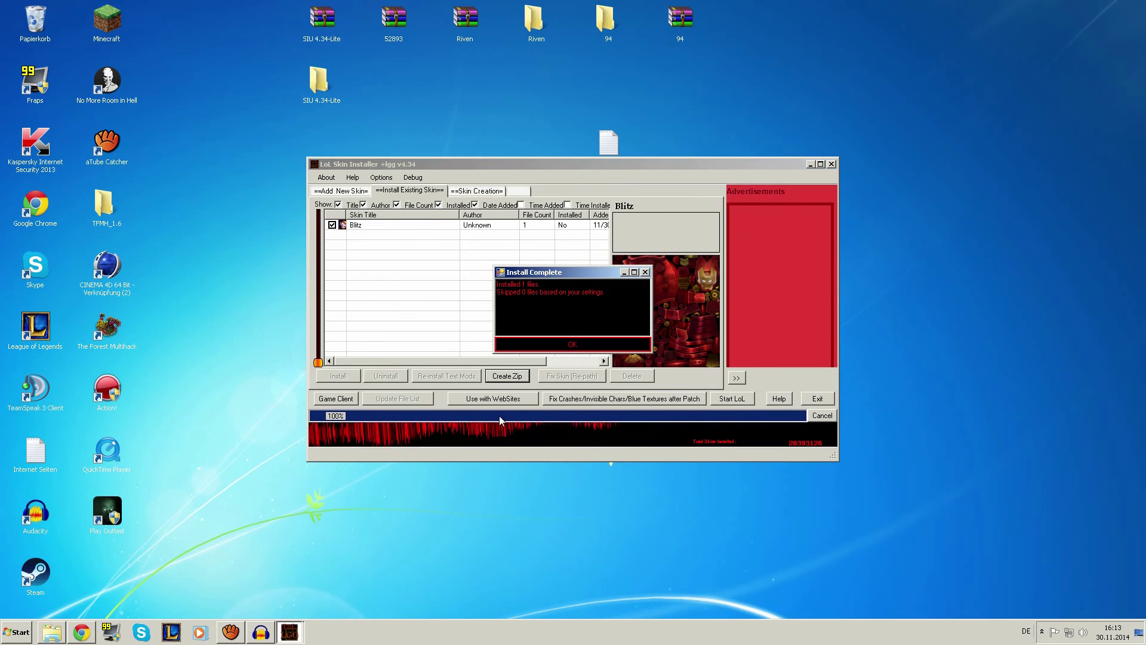
left_click(585, 347)
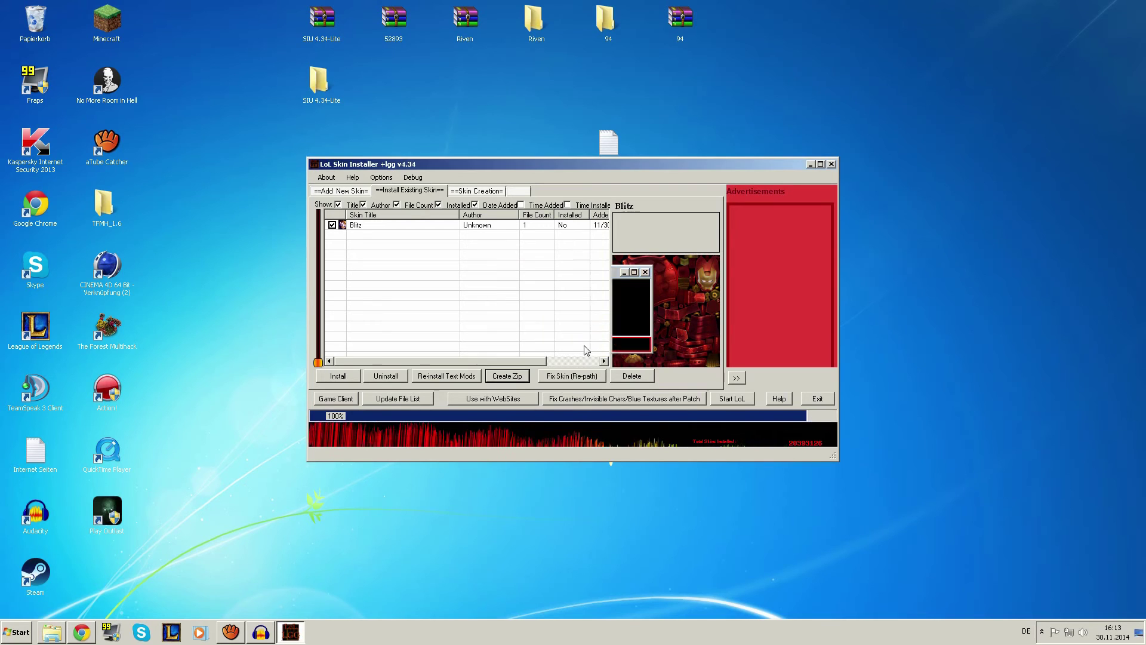
- Launch League of Legends and log in by entering the account password
left_click(207, 592)
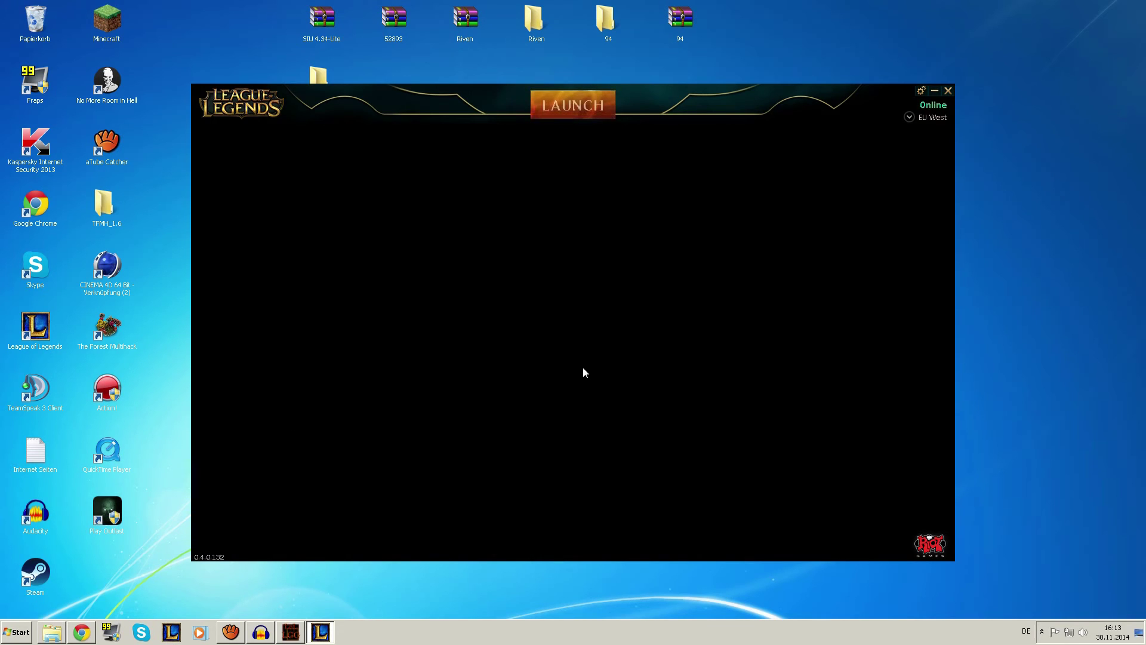
left_click(590, 114)
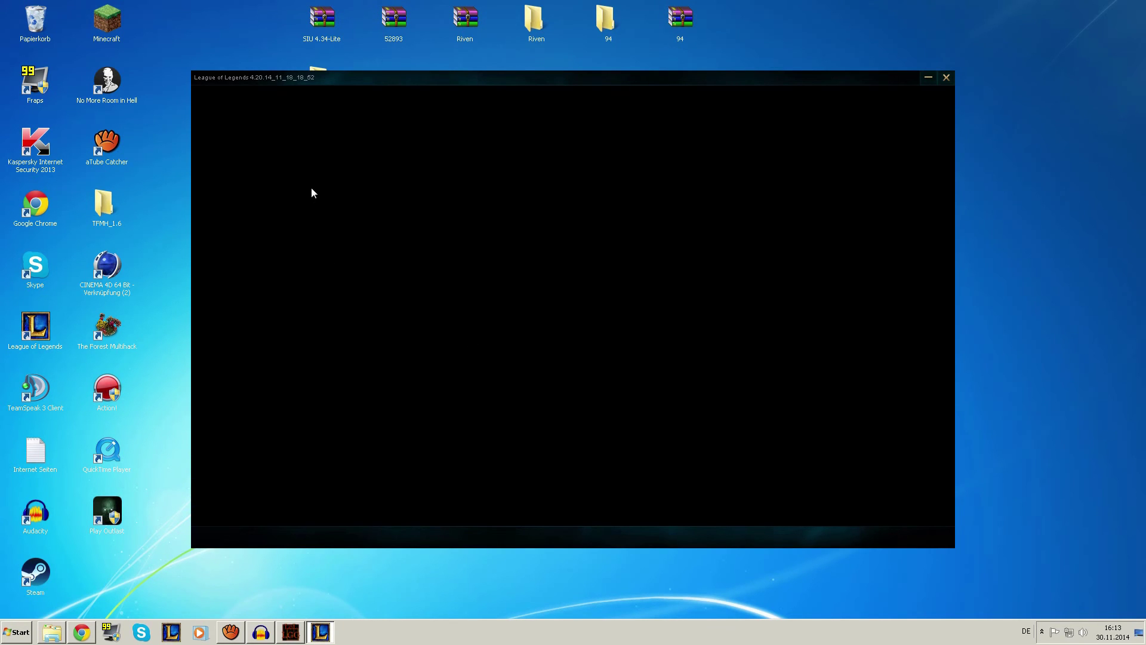
type("*********")
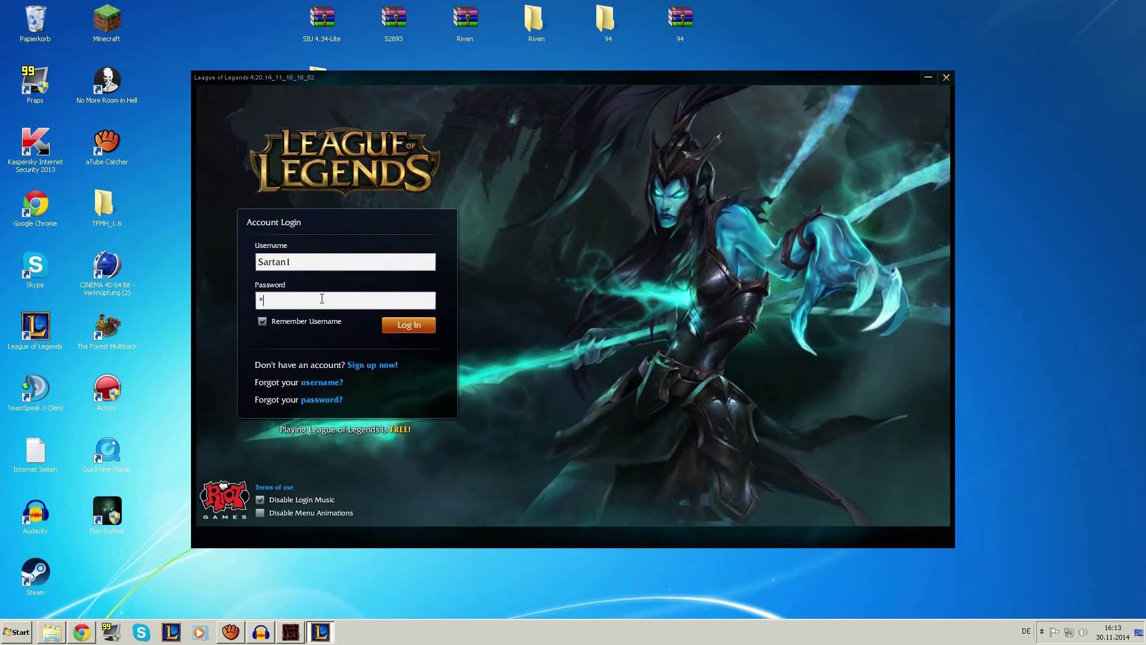
type("*********")
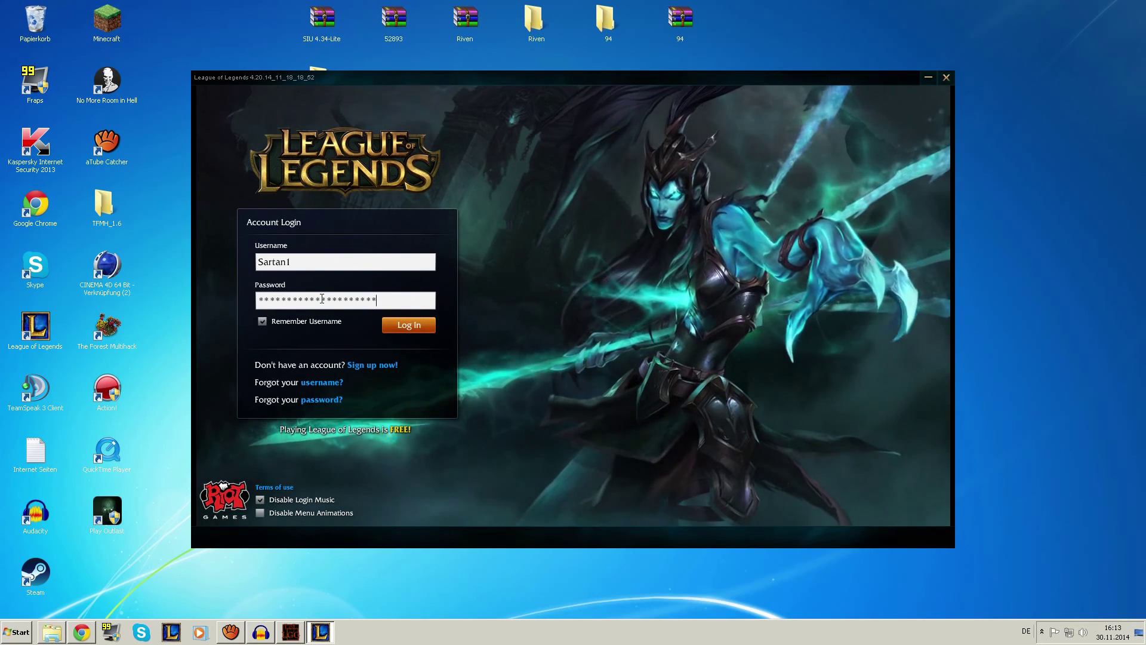
key("Return")
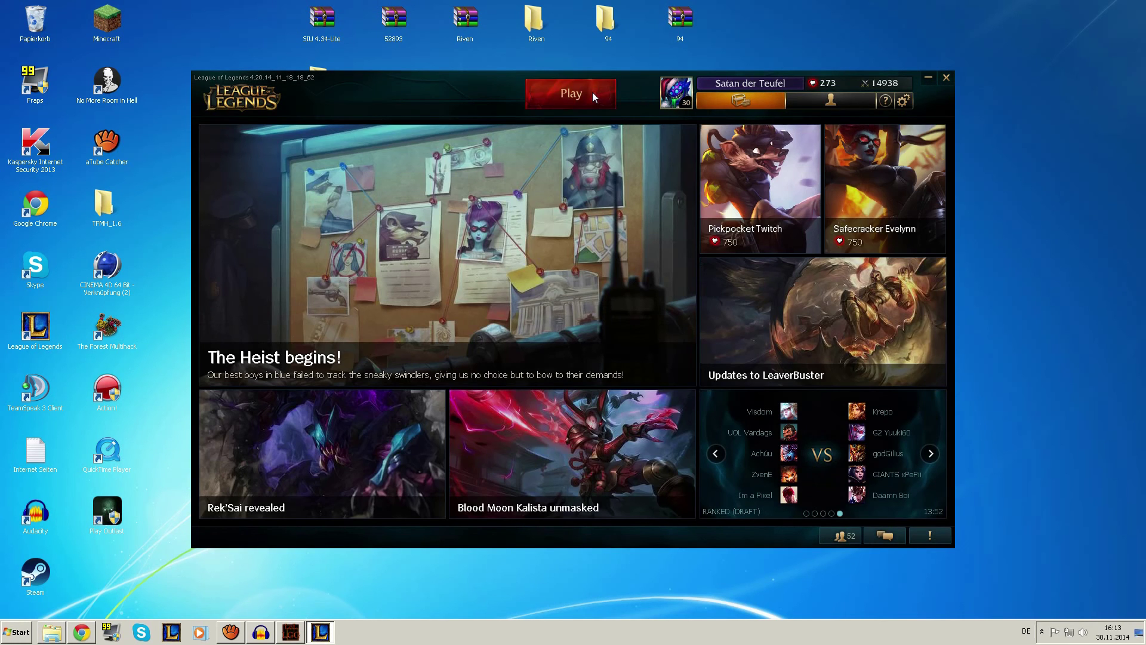
- Create a custom 5x5 Blind Pick game on Summoner's Rift (Beta) and start it with Blitzcrank
left_click(592, 92)
left_click(385, 208)
left_click(732, 484)
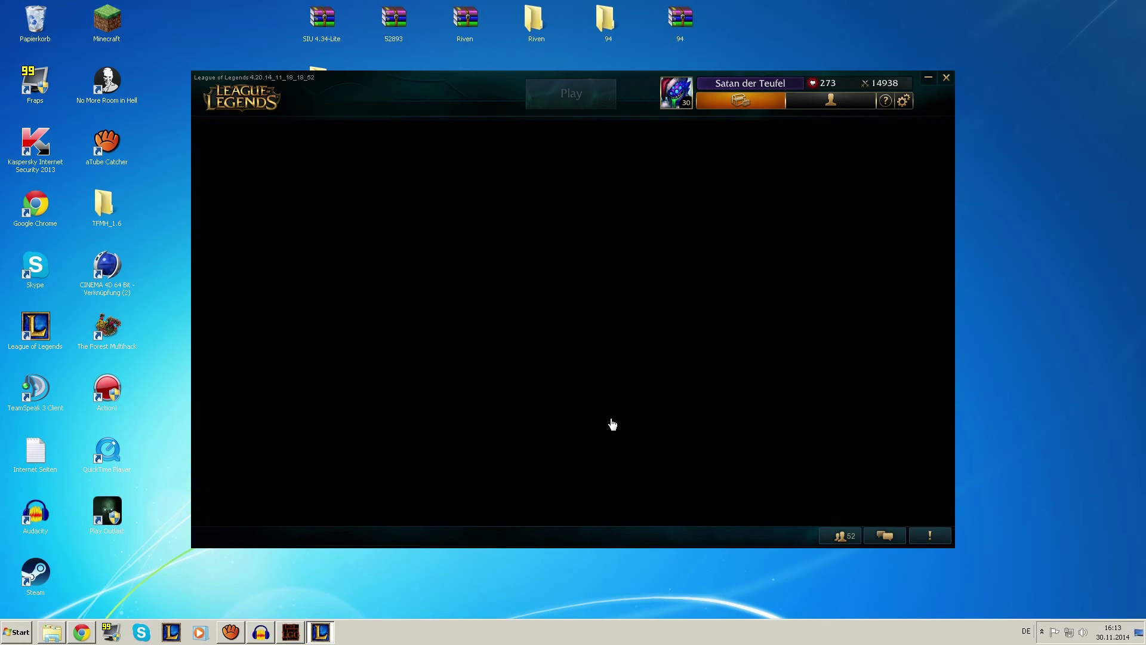
left_click(370, 349)
left_click(547, 502)
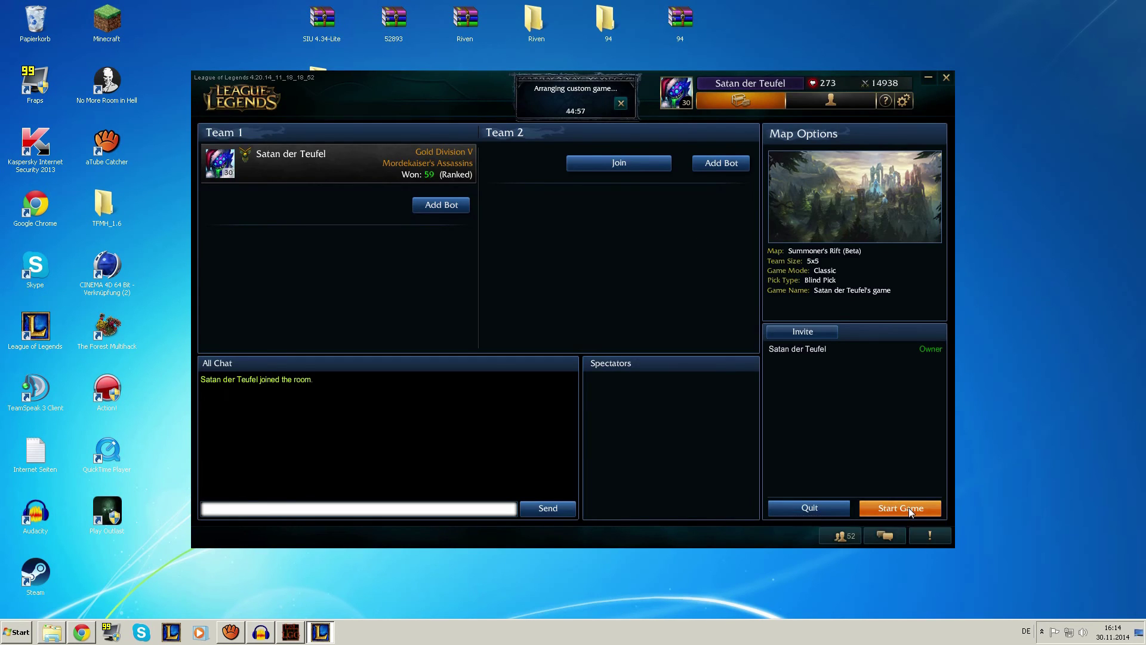
left_click(908, 507)
left_click(534, 367)
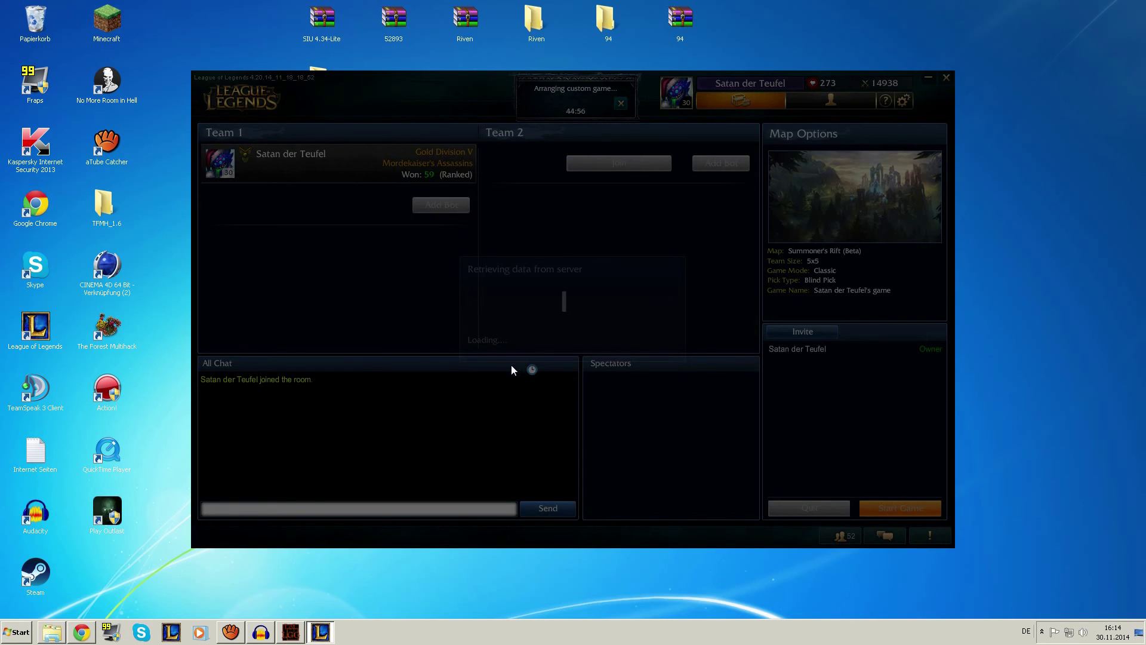
left_click(752, 213)
left_click(705, 375)
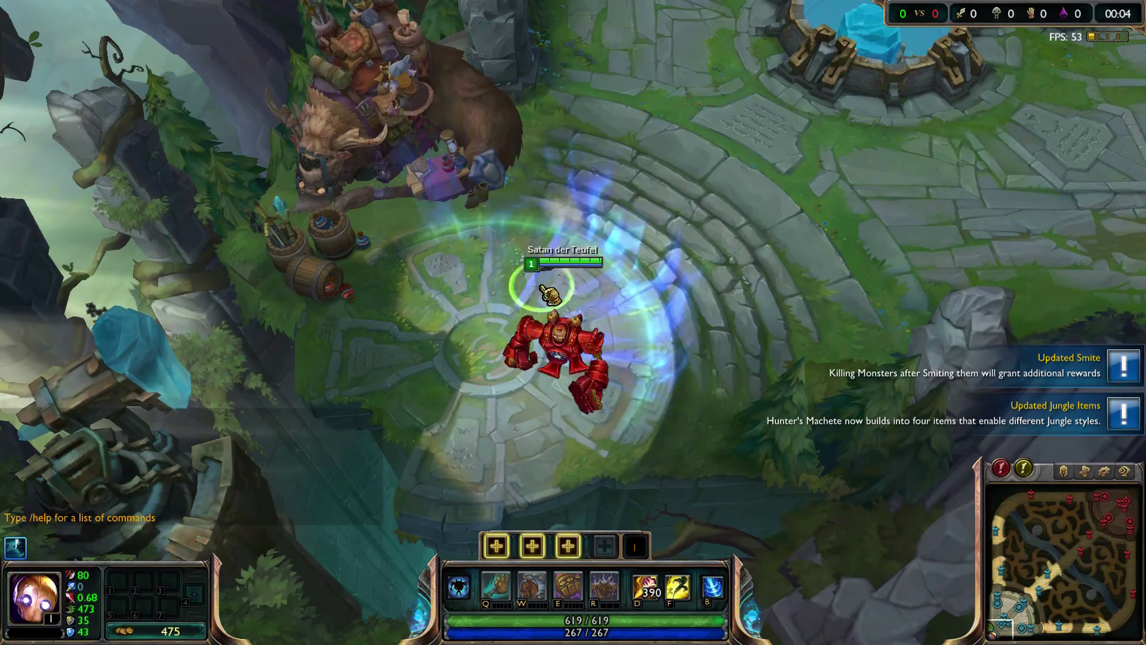
- Inspect the custom Blitzcrank skin in the match, both close up and while walking with the speed ability active
right_click(570, 345)
scroll(576, 357, "up", 5)
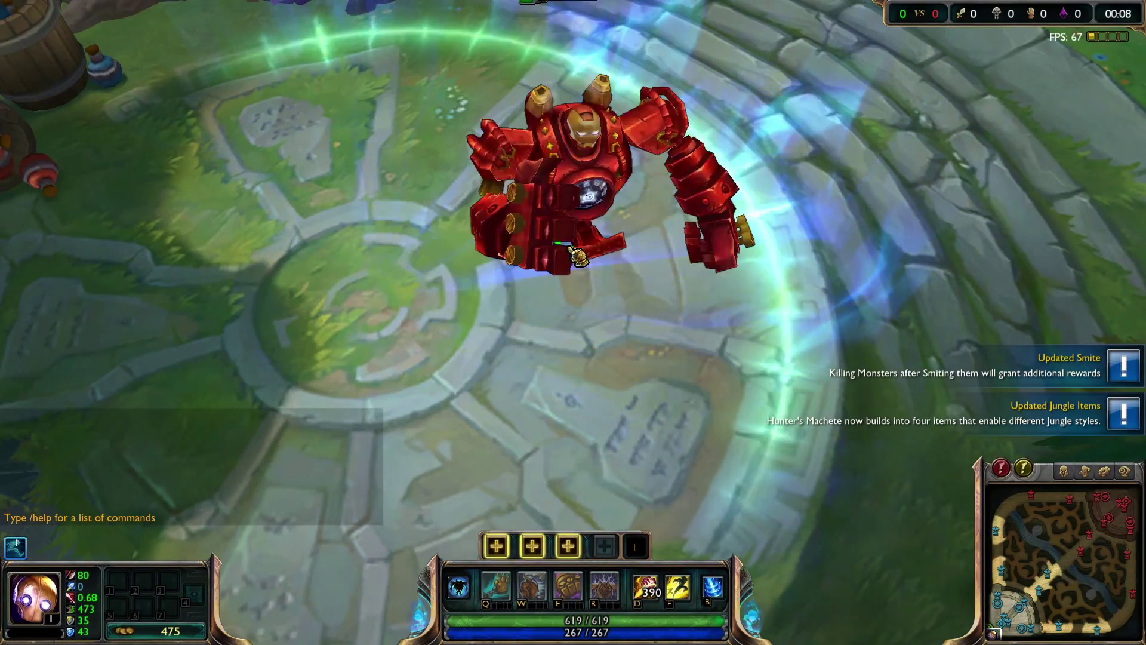
scroll(592, 294, "down", 5)
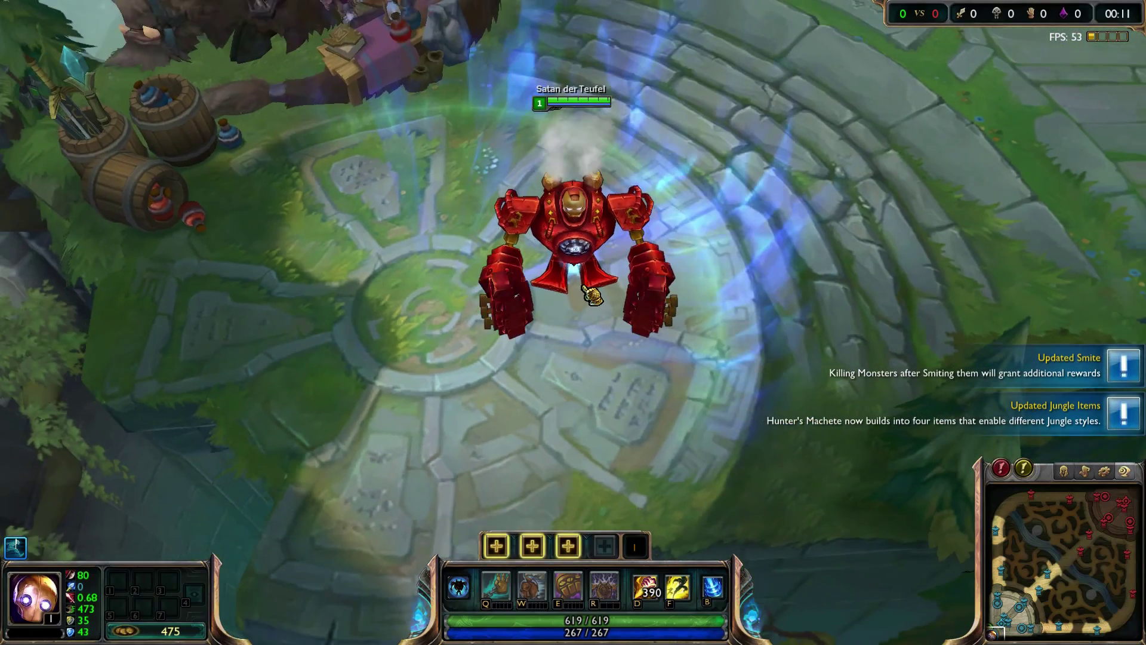
key("w")
right_click(812, 191)
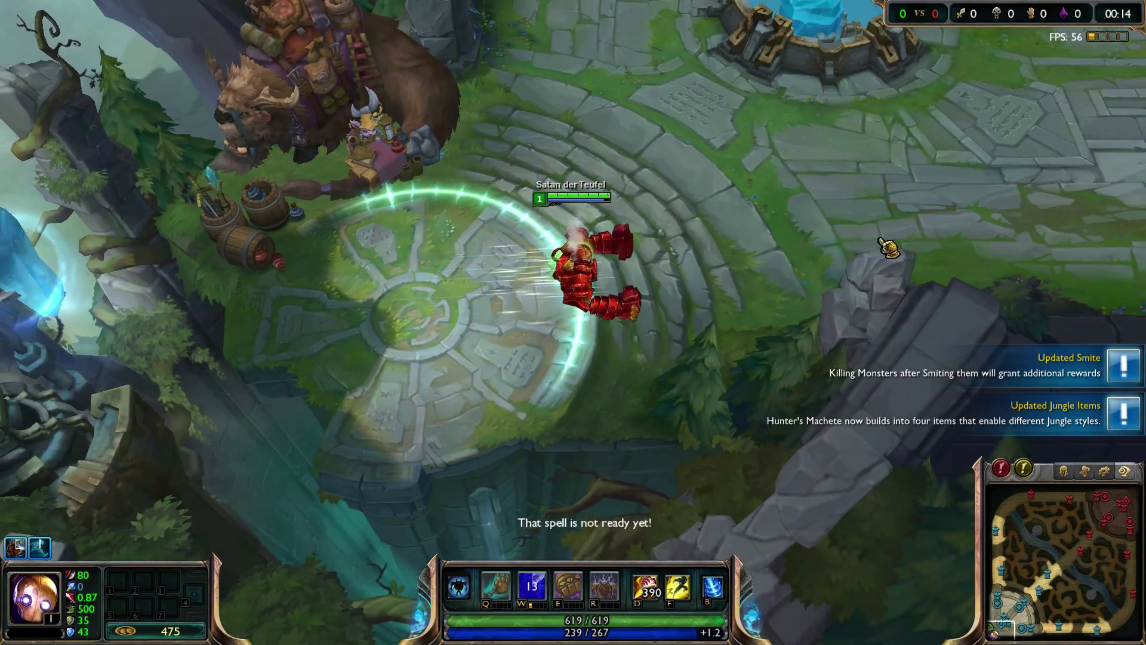
right_click(895, 242)
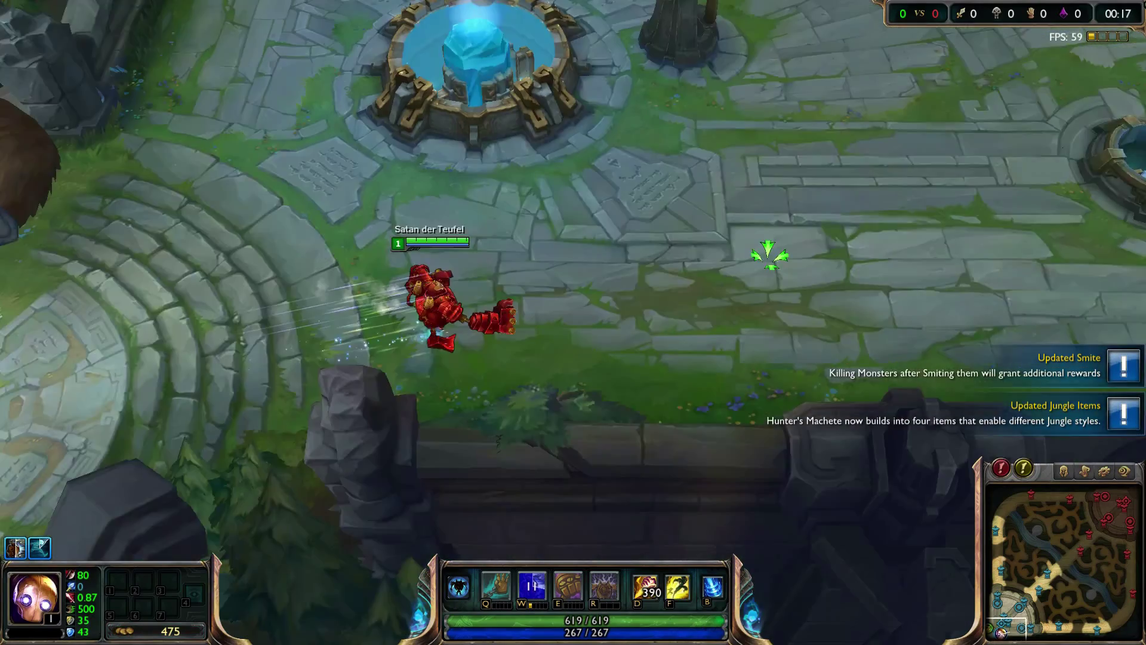
right_click(864, 160)
right_click(747, 173)
right_click(600, 162)
right_click(567, 289)
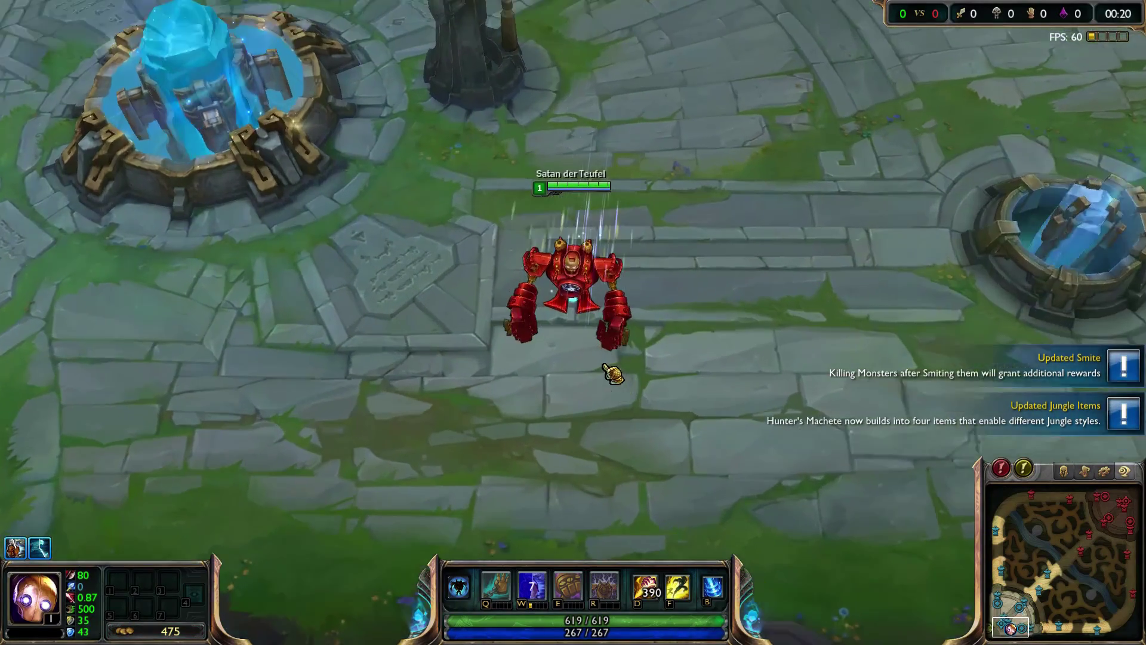
scroll(615, 375, "up", 5)
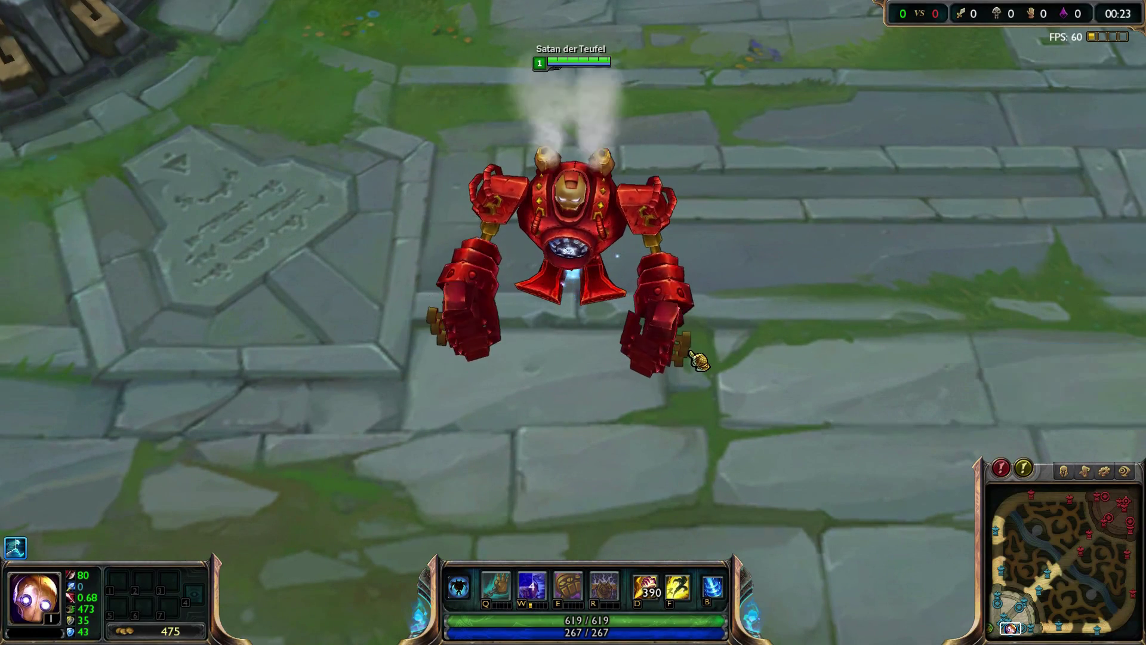
scroll(685, 362, "down", 5)
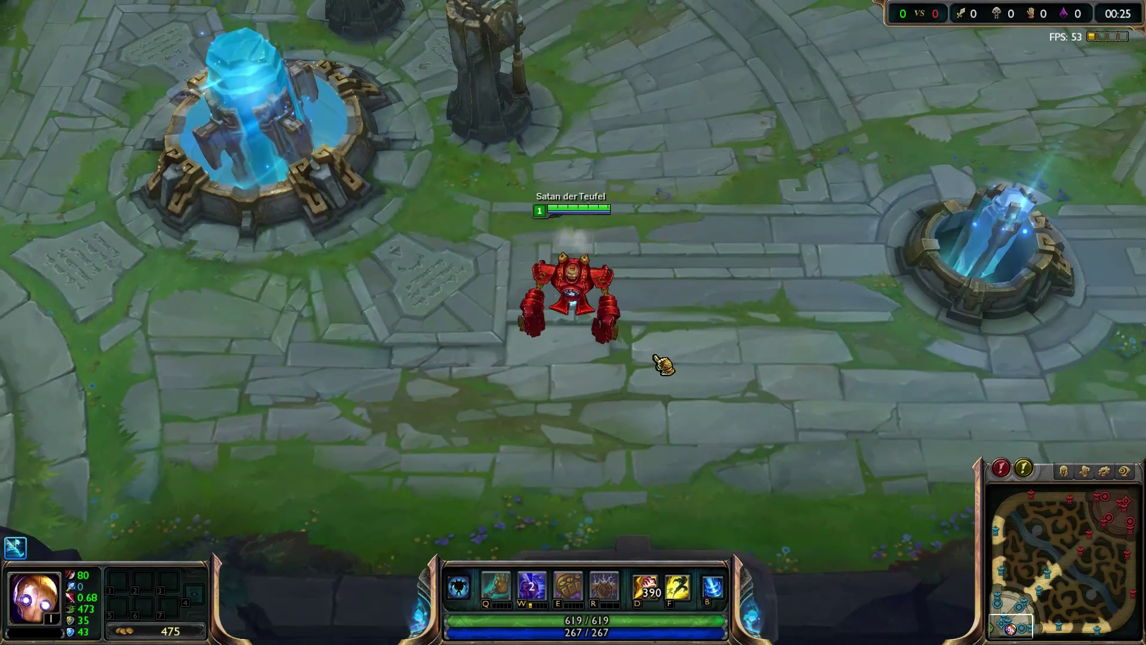
- Leave the running match, then log out and exit the League of Legends client
key("Escape")
left_click(346, 504)
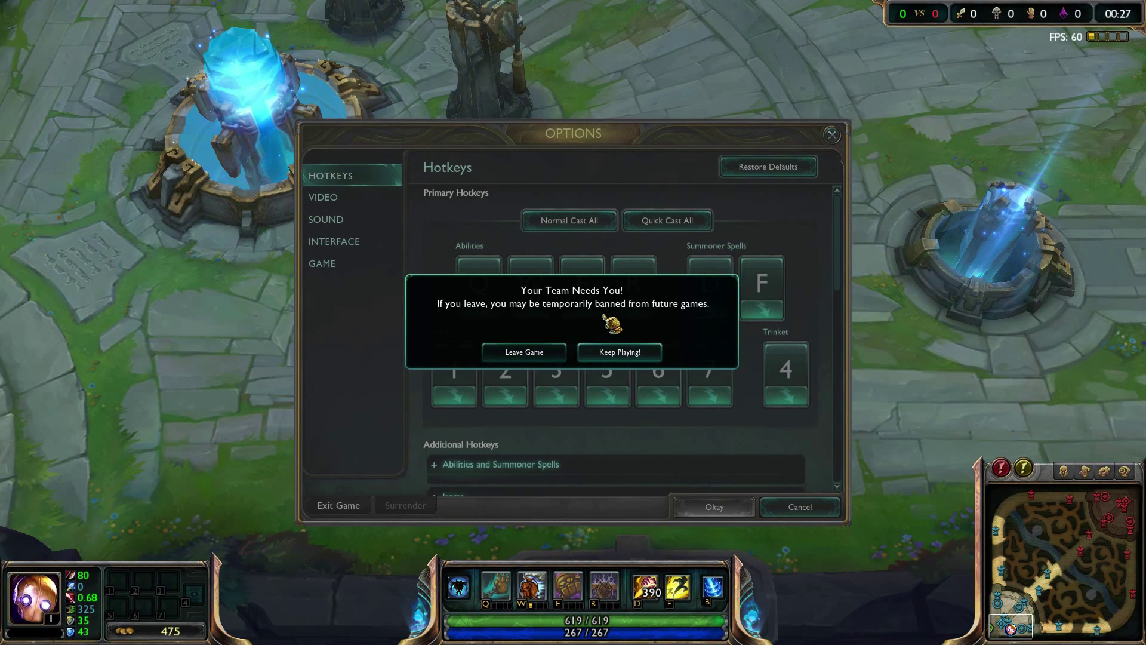
left_click(563, 352)
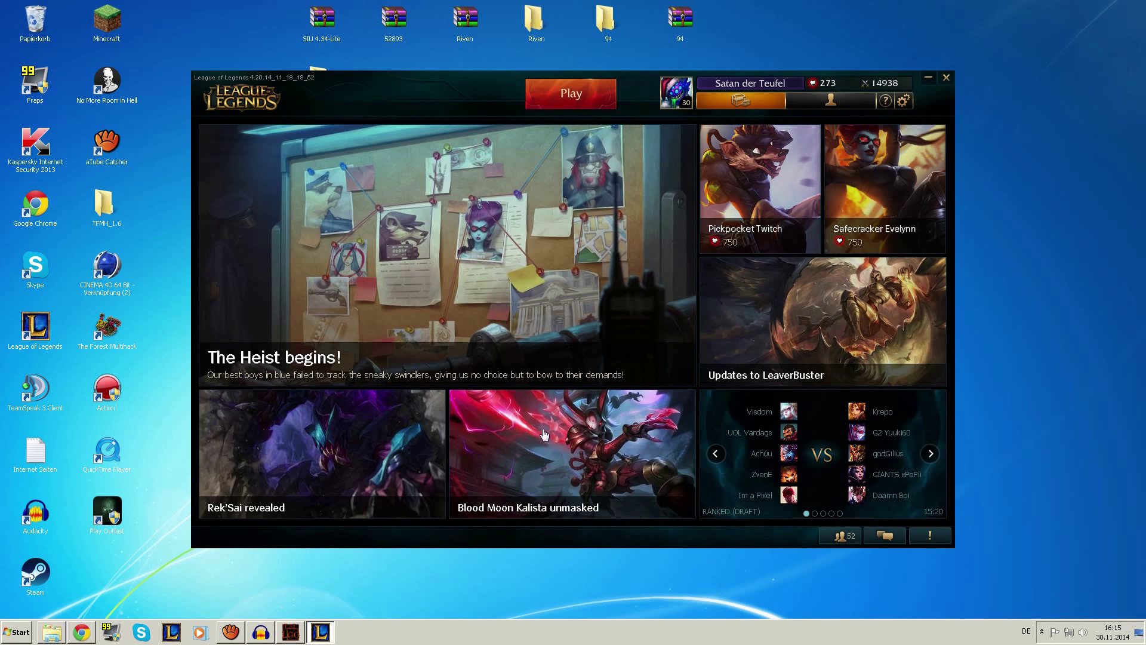
left_click(947, 78)
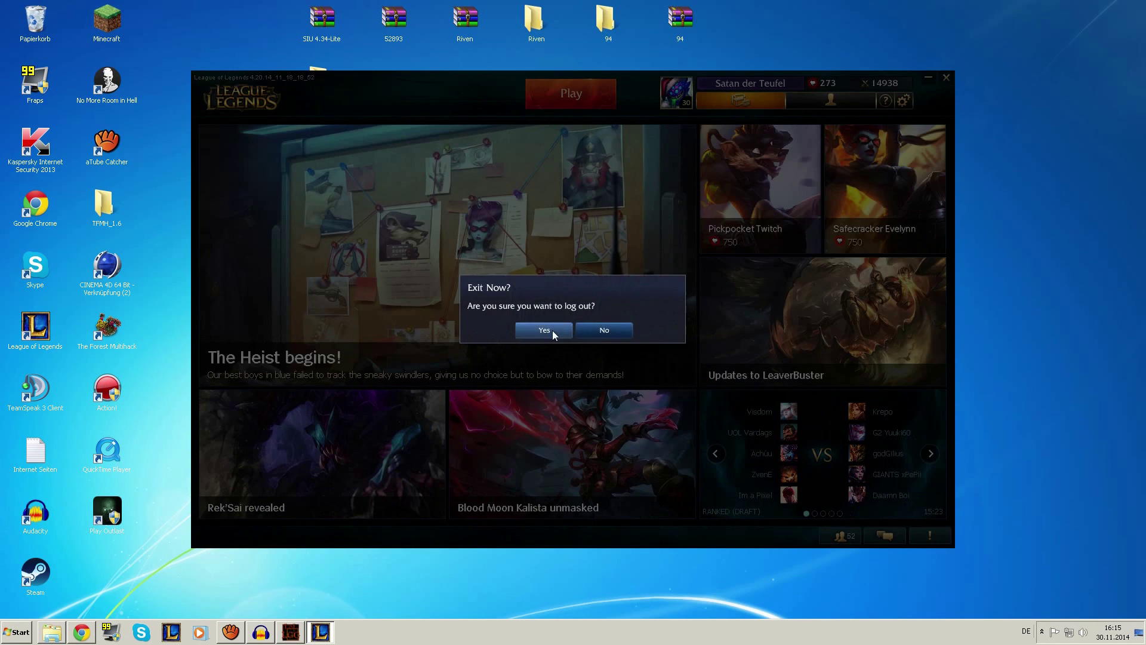
left_click(553, 330)
- Switch back to LoL Skin Installer and uninstall the Blitz skin
left_click(81, 633)
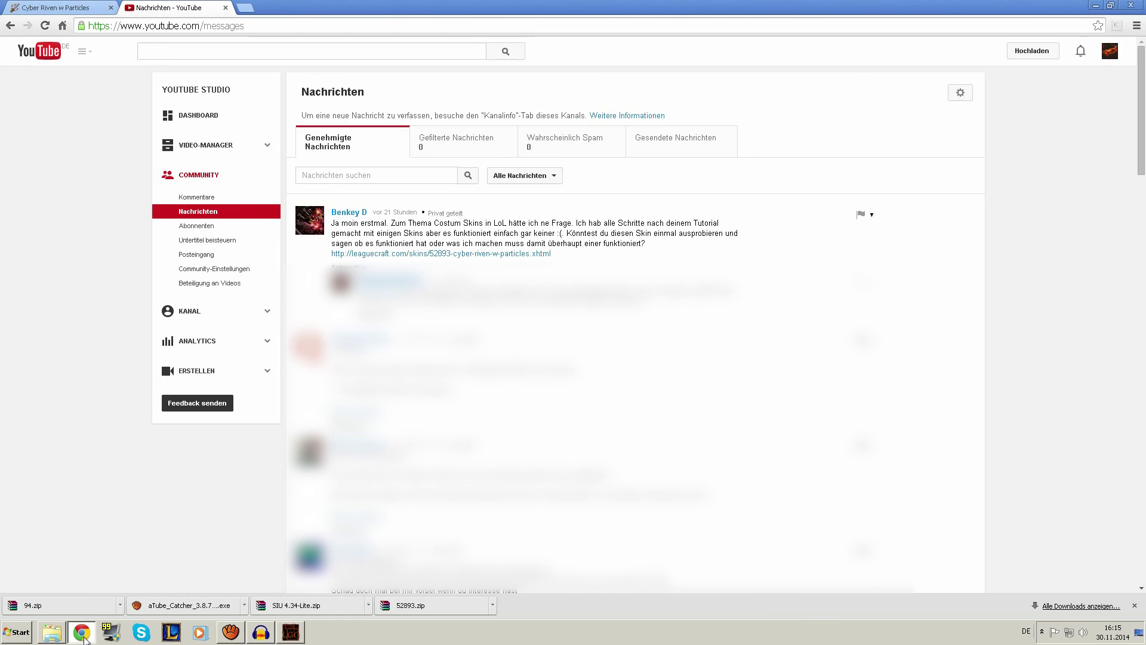
left_click(82, 632)
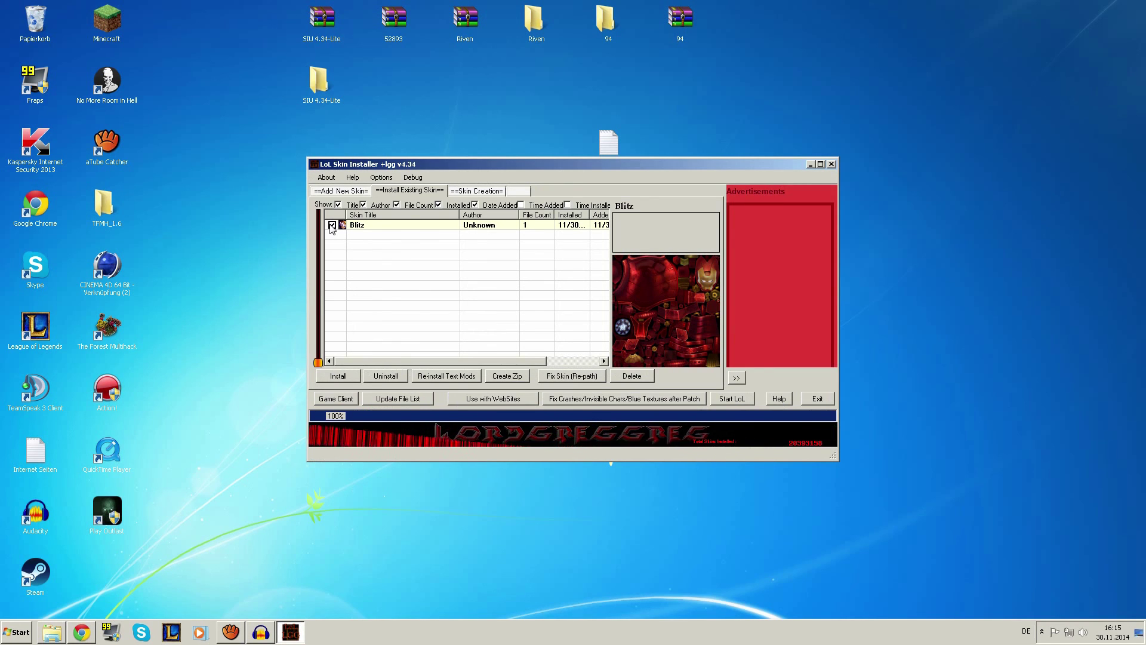
left_click(399, 380)
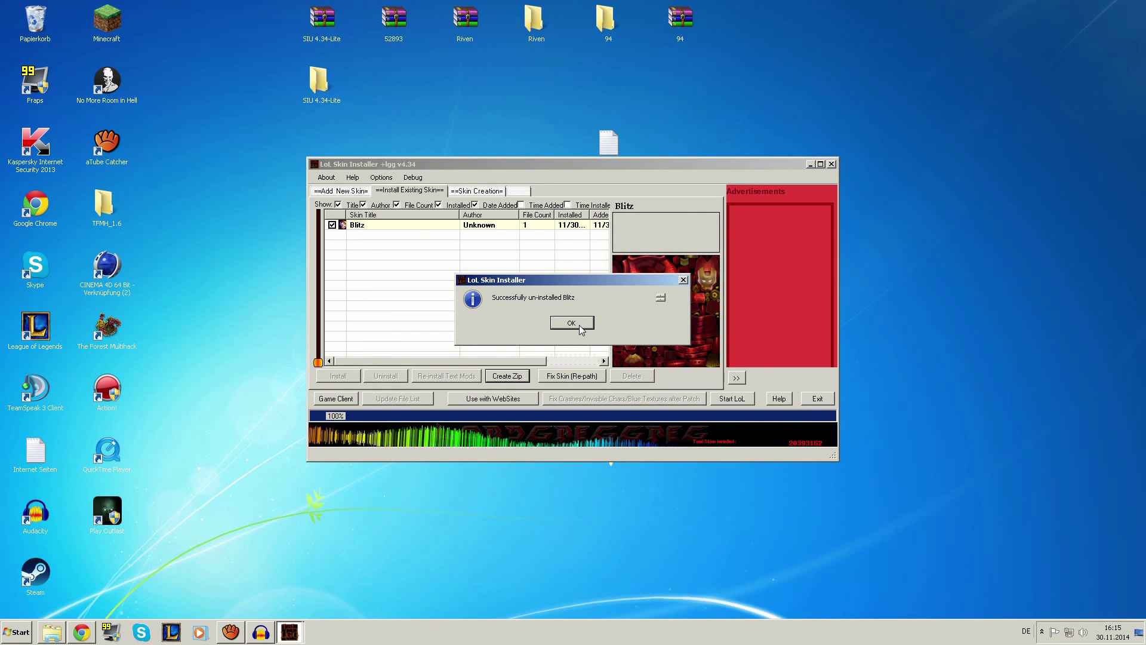
left_click(580, 324)
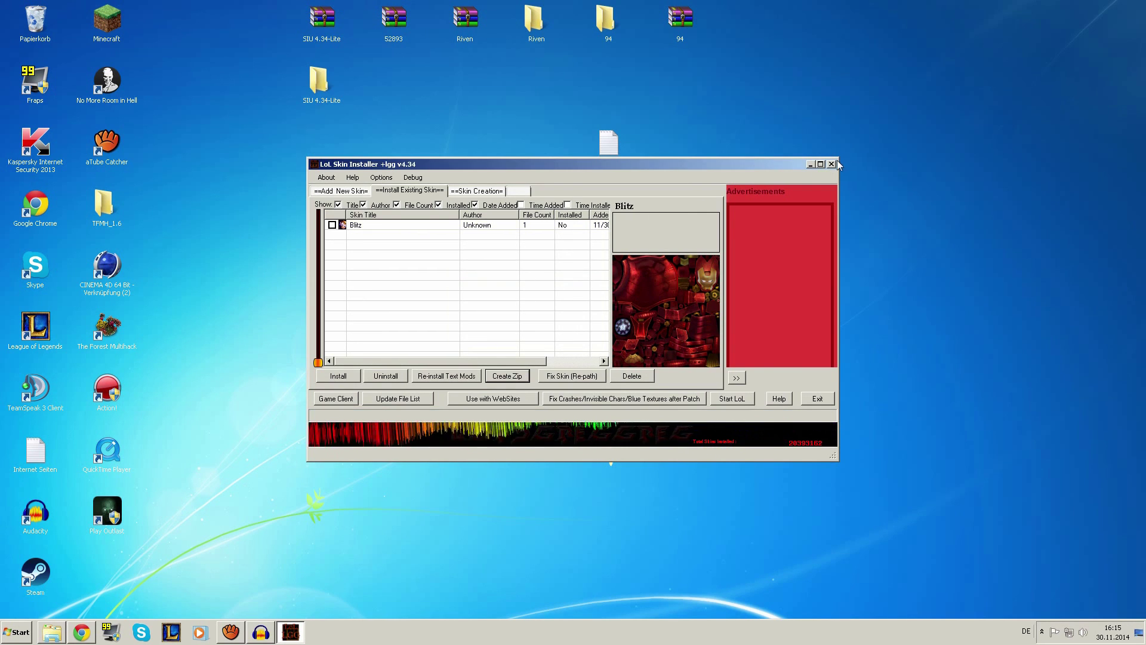
- Delete the Blitz skin from the skin database and close the skin installer
left_click(332, 225)
left_click(631, 375)
left_click(553, 328)
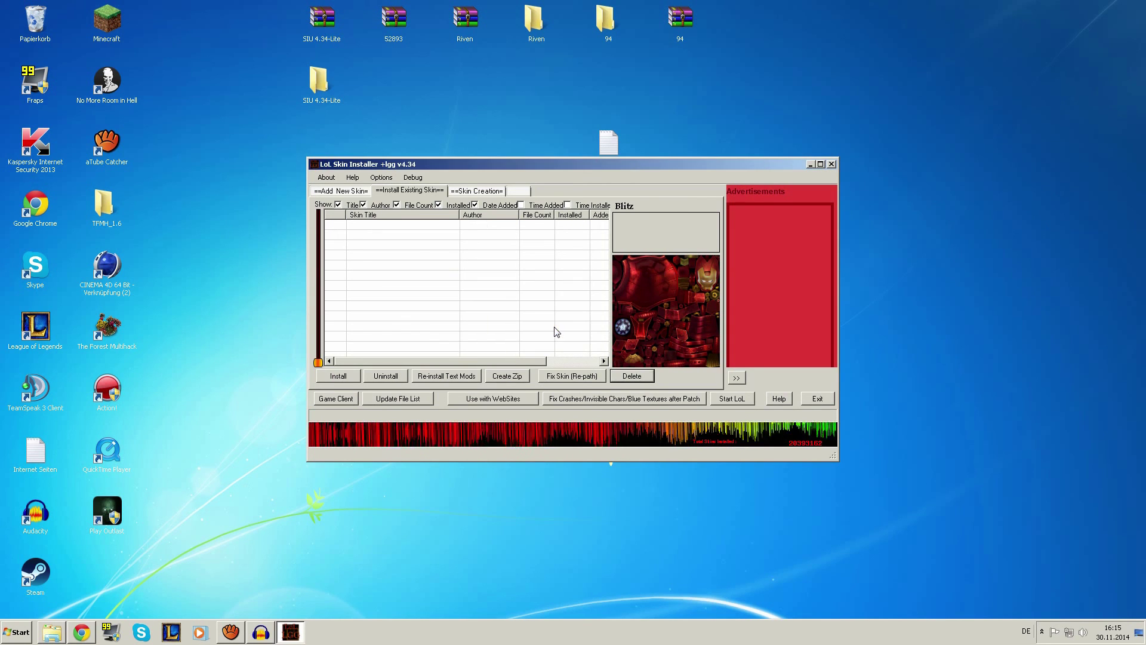
left_click(336, 194)
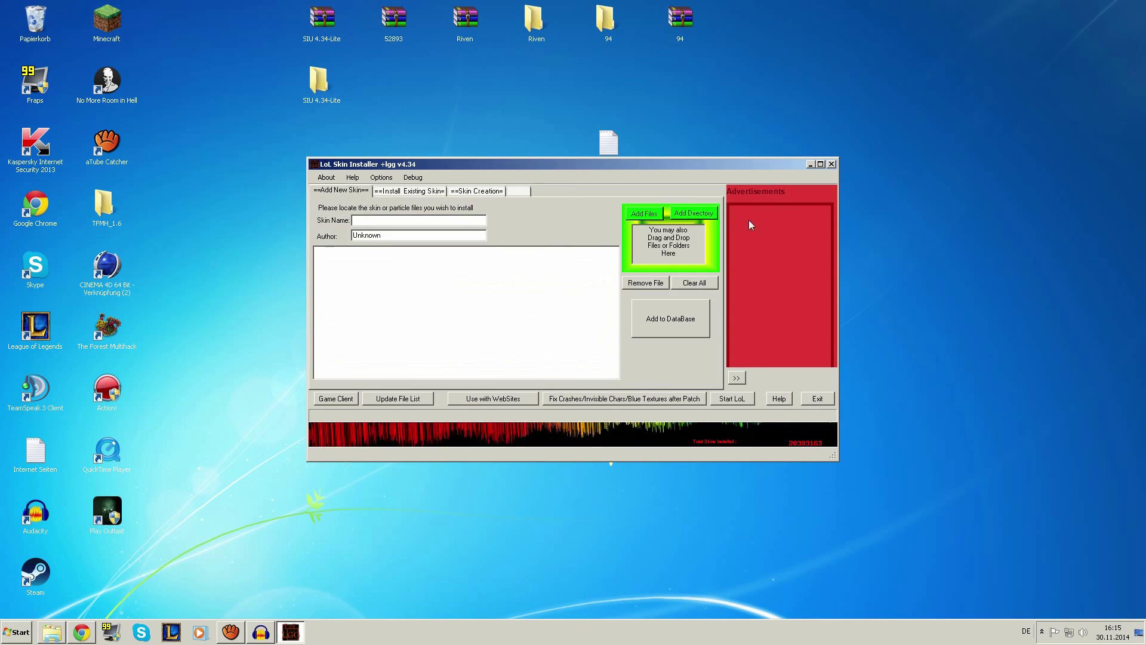
left_click(830, 163)
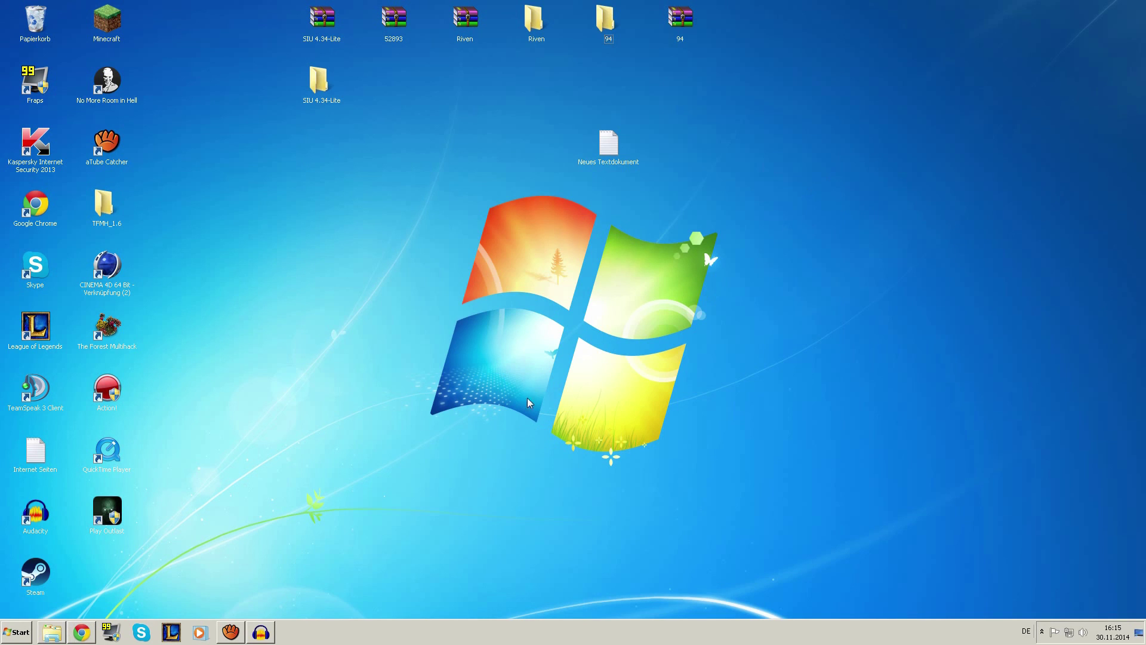